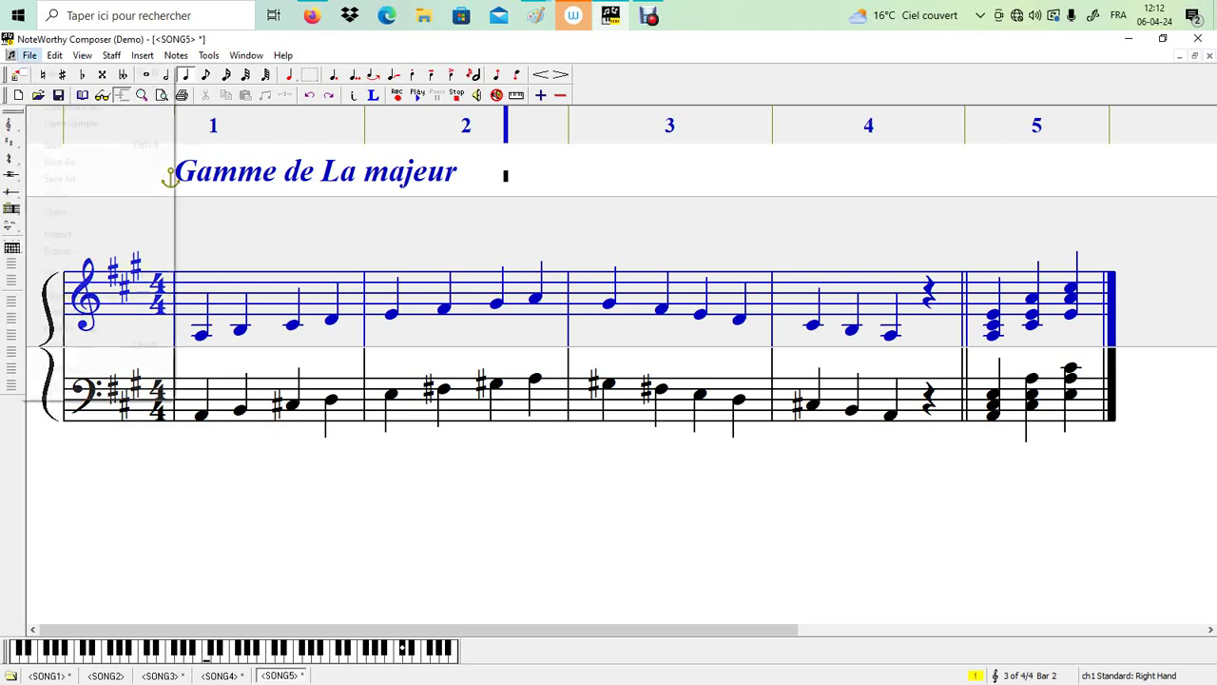
Create a new song from the PIANO template, keeping the default file info.
key("Down")
key("Down")
key("Down")
key("Down")
key("Up")
key("Up")
key("Up")
key("Up")
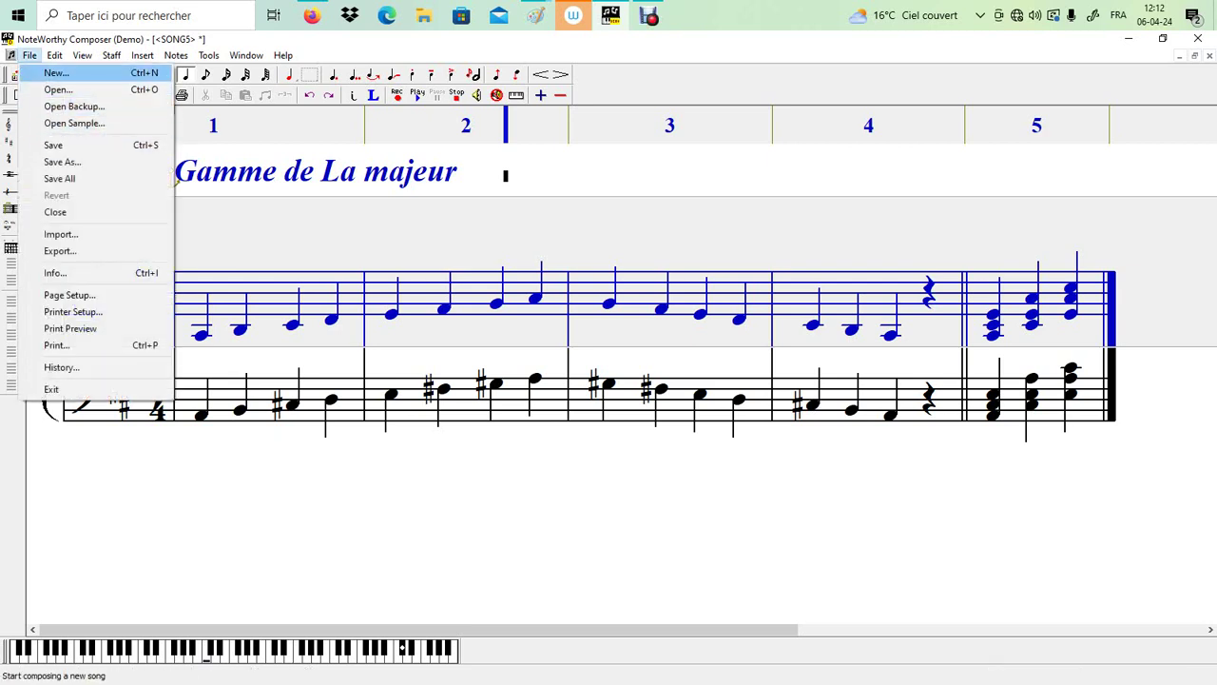
key("Return")
key("Down")
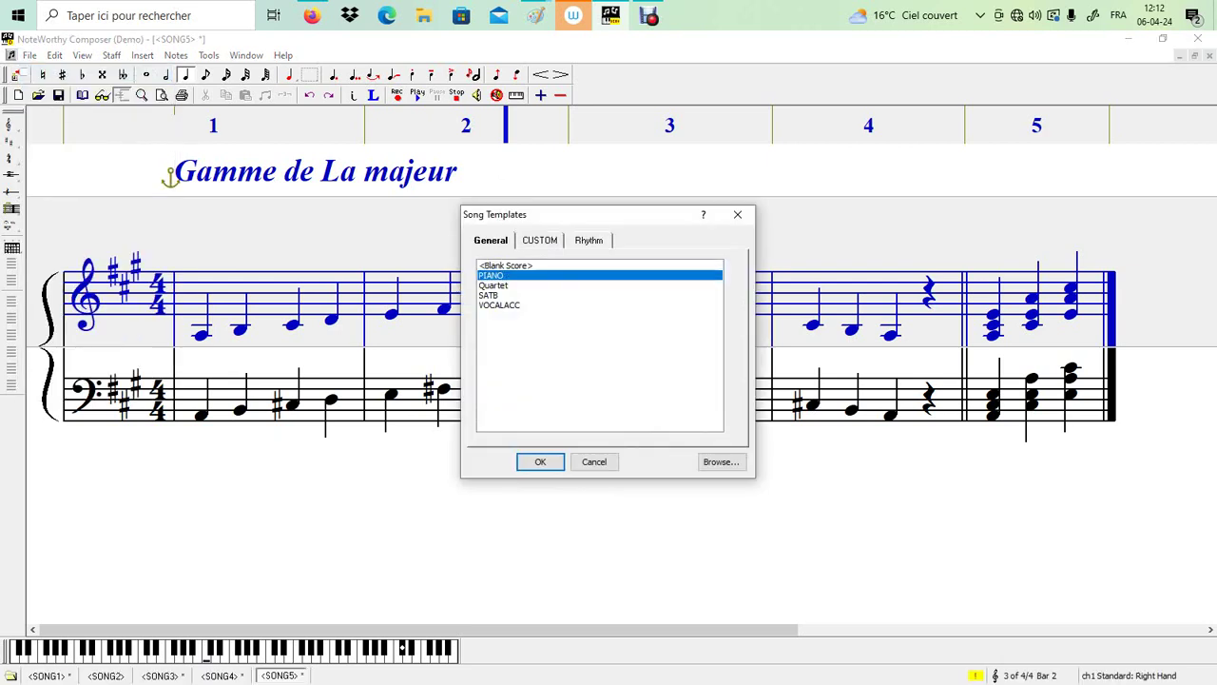
key("Return")
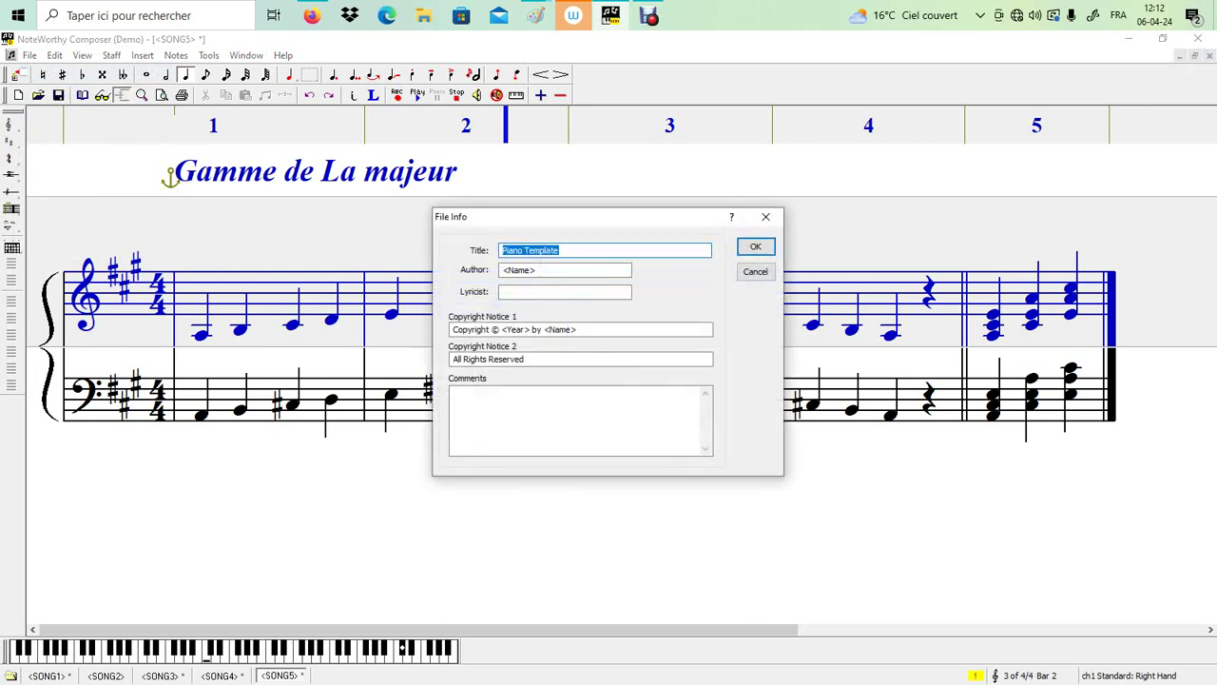
key("Return")
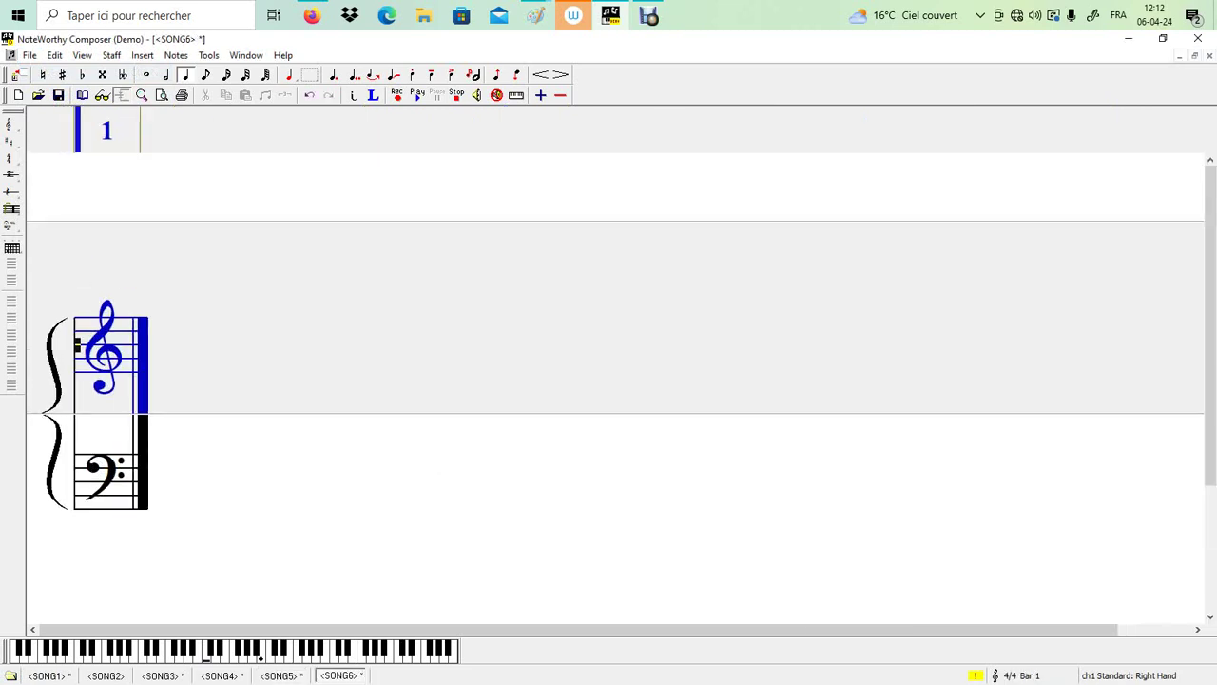
left_click(129, 200)
Switch to Paint, show the "gamme majeur" drawing, and open a new blank Paint canvas.
left_click(537, 16)
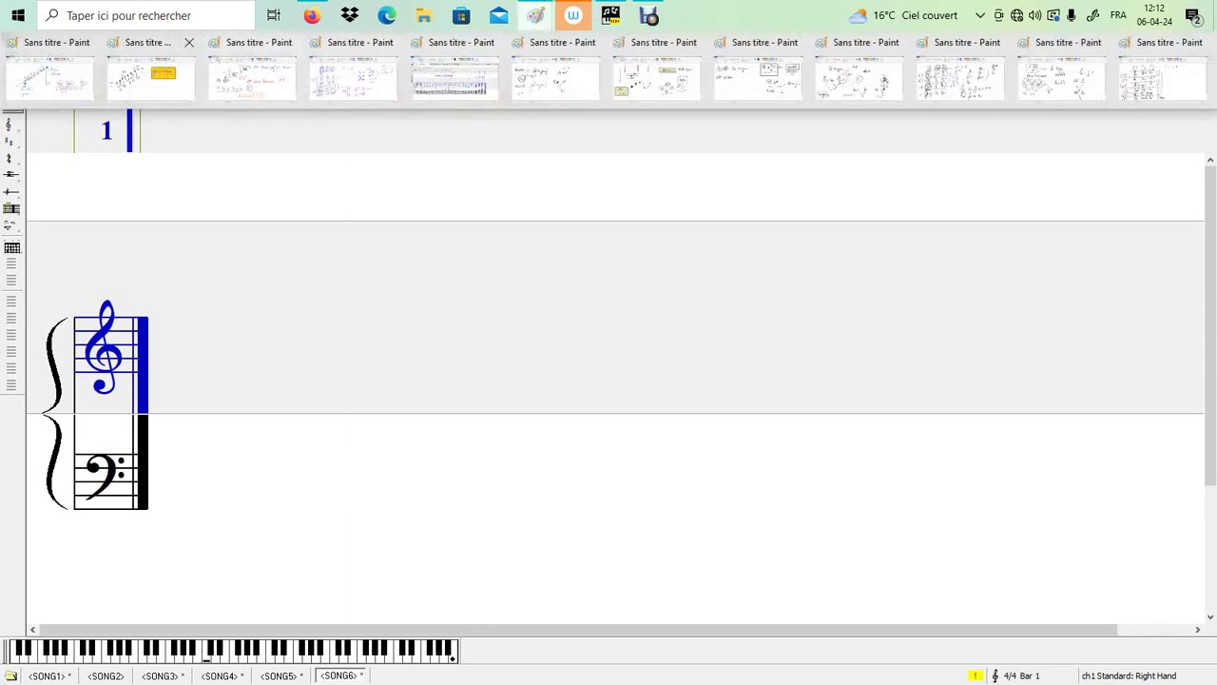
left_click(154, 82)
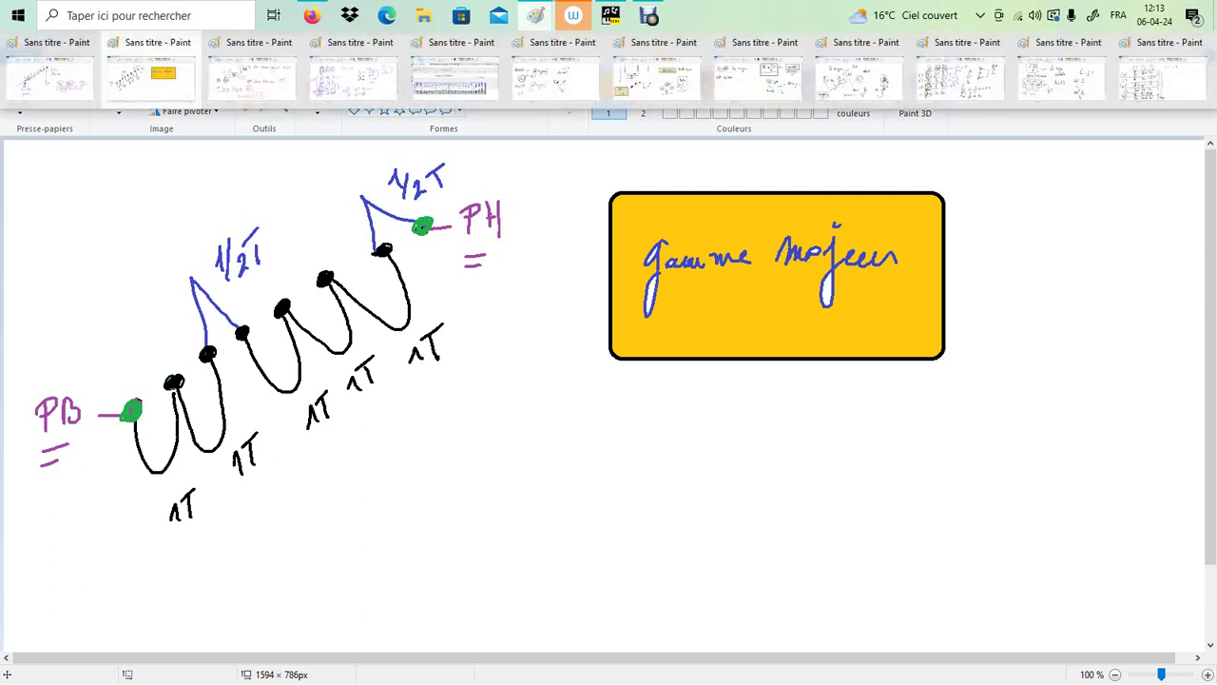
right_click(535, 15)
key("Escape")
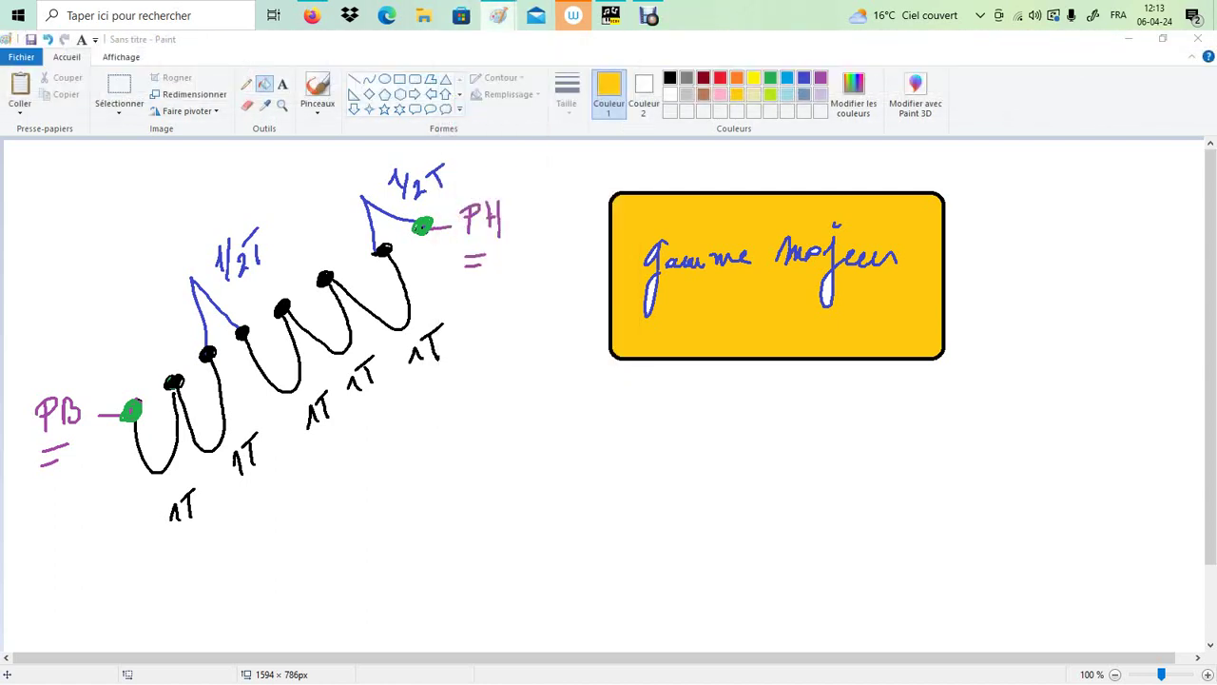
right_click(498, 16)
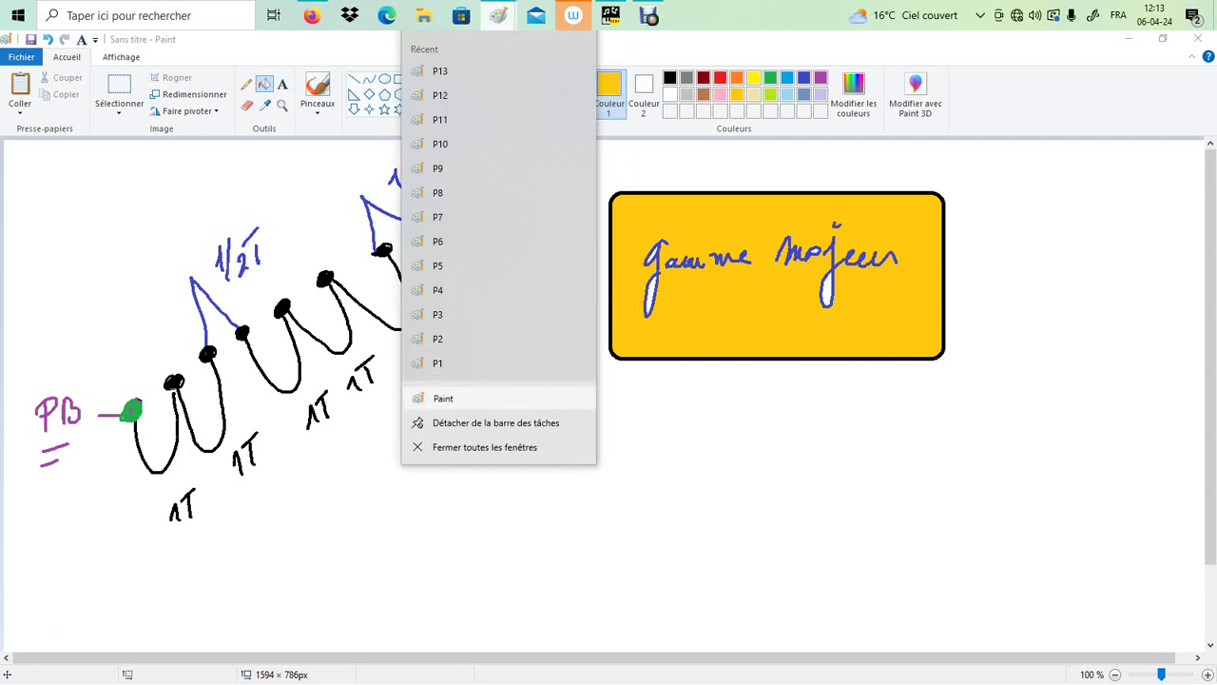
left_click(443, 399)
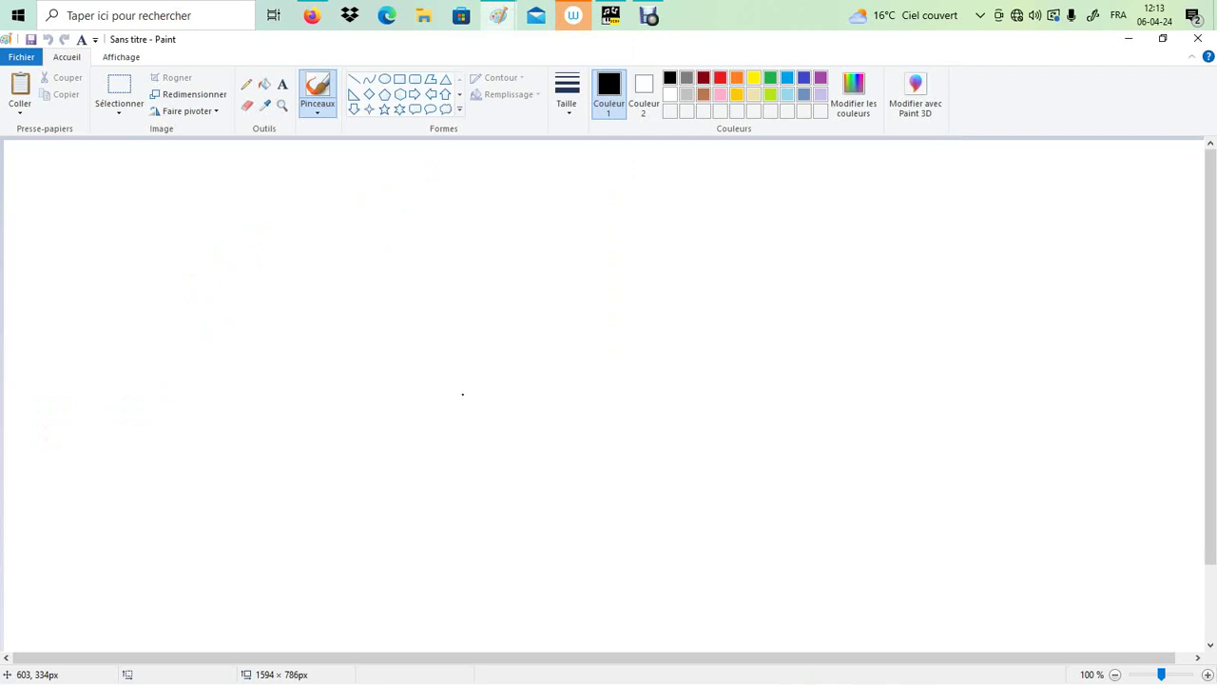
Handwrite "Armure à la clé" in thick black pencil near the upper edge of the canvas.
left_click(247, 84)
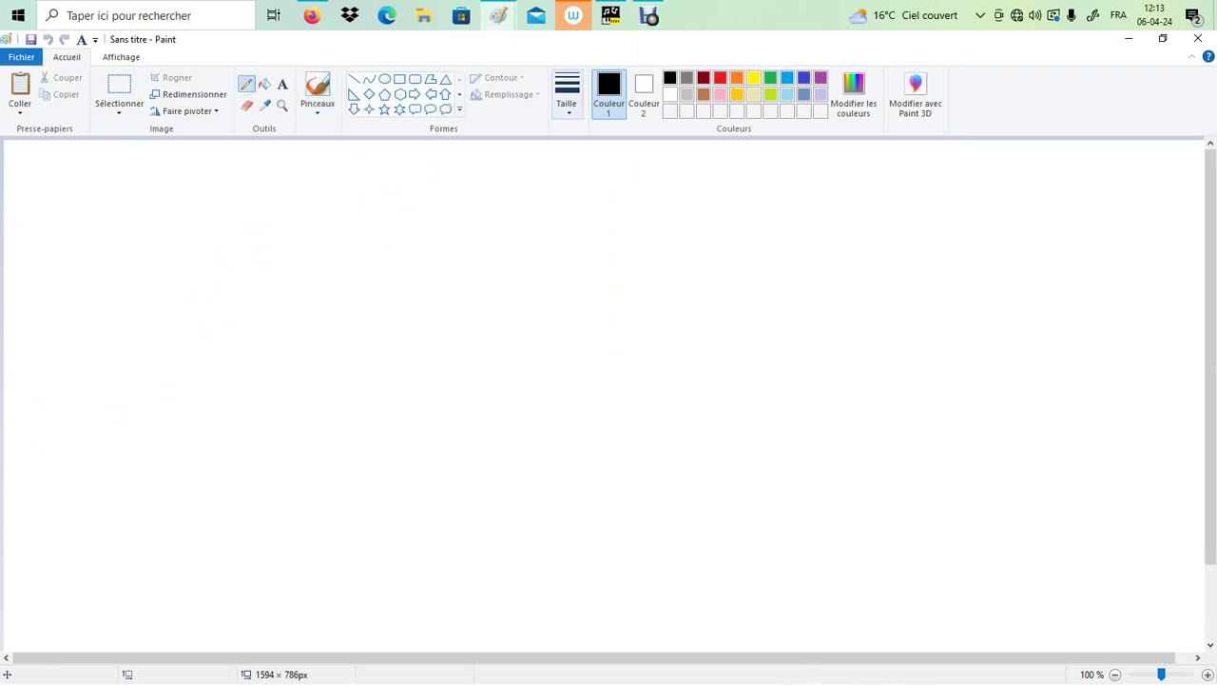
left_click(567, 95)
left_click(561, 195)
mouse_move(188, 195)
left_mouse_down()
mouse_move(175, 246)
mouse_move(189, 246)
left_mouse_up()
left_click_drag(165, 228, 191, 226)
mouse_move(205, 215)
left_mouse_down()
mouse_move(205, 238)
mouse_move(217, 223)
left_mouse_up()
left_click_drag(226, 228, 340, 230)
mouse_move(350, 207)
left_mouse_down()
mouse_move(352, 185)
mouse_move(386, 228)
left_mouse_up()
left_click_drag(397, 213, 400, 225)
mouse_move(424, 200)
left_mouse_down()
mouse_move(424, 220)
mouse_move(455, 219)
left_mouse_up()
left_click_drag(459, 185, 463, 173)
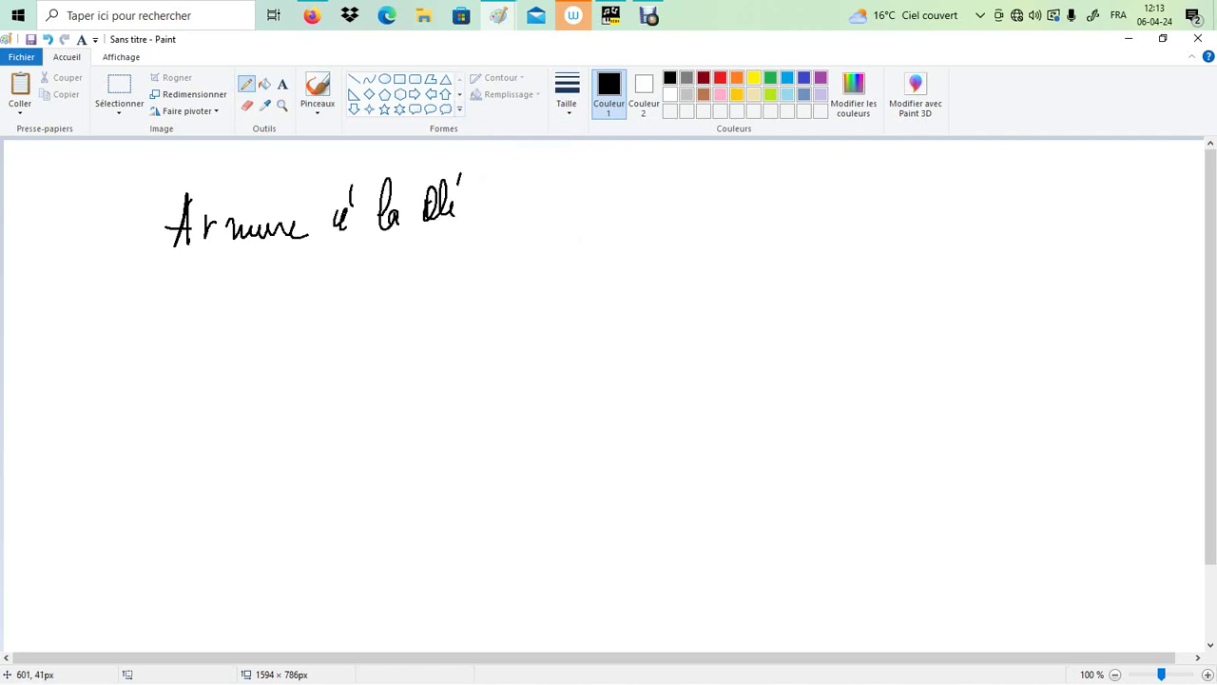
Draw an arrow after "Armure à la clé" pointing to the handwritten word "tonalité".
mouse_move(550, 218)
left_mouse_down()
mouse_move(661, 215)
mouse_move(599, 228)
left_mouse_up()
left_click_drag(748, 175, 740, 230)
left_click_drag(730, 204, 759, 202)
mouse_move(754, 215)
left_mouse_down()
mouse_move(805, 224)
mouse_move(829, 185)
mouse_move(871, 203)
left_mouse_up()
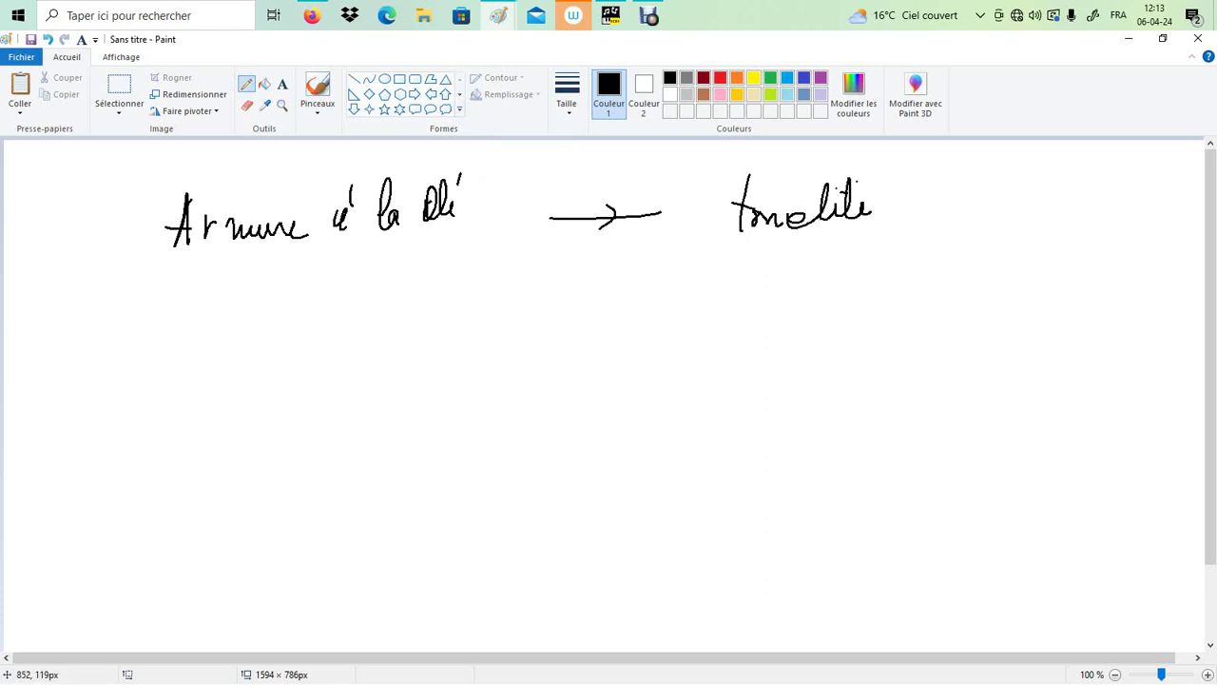
Draw four sharp signs beneath "Armure à la clé".
left_click_drag(251, 264, 249, 297)
mouse_move(257, 263)
left_mouse_down()
mouse_move(257, 291)
mouse_move(255, 278)
left_mouse_up()
mouse_move(236, 292)
left_mouse_down()
mouse_move(266, 290)
mouse_move(284, 327)
left_mouse_up()
left_click_drag(291, 297, 290, 325)
left_click_drag(276, 311, 301, 309)
left_click_drag(277, 320, 329, 302)
left_click_drag(336, 277, 336, 302)
left_click_drag(322, 288, 338, 286)
left_click_drag(322, 296, 339, 295)
left_click_drag(307, 253, 312, 277)
left_click_drag(299, 265, 318, 263)
left_click_drag(299, 275, 318, 274)
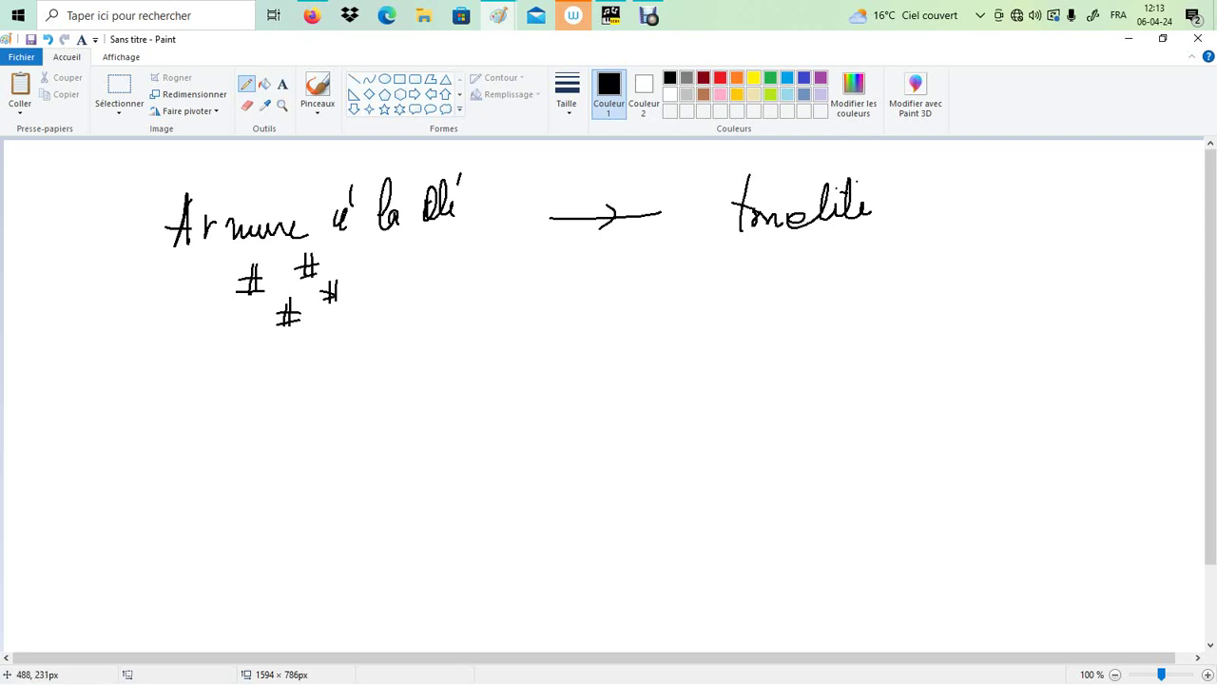
Handwrite "fa # do # sol # ré #" beneath the four sharp signs.
mouse_move(176, 352)
left_mouse_down()
mouse_move(171, 394)
mouse_move(181, 356)
left_mouse_up()
left_click_drag(177, 380, 188, 386)
mouse_move(222, 361)
left_mouse_down()
mouse_move(221, 394)
mouse_move(230, 390)
left_mouse_up()
left_click_drag(207, 374, 231, 371)
left_click_drag(211, 380, 267, 386)
mouse_move(281, 350)
left_mouse_down()
mouse_move(284, 386)
mouse_move(305, 394)
left_mouse_up()
mouse_move(315, 358)
left_mouse_down()
mouse_move(312, 400)
mouse_move(325, 369)
left_mouse_up()
left_click_drag(307, 387, 329, 382)
mouse_move(337, 367)
left_mouse_down()
mouse_move(348, 387)
mouse_move(371, 375)
left_mouse_up()
mouse_move(371, 376)
left_mouse_down()
mouse_move(388, 344)
mouse_move(409, 387)
left_mouse_up()
mouse_move(419, 353)
left_mouse_down()
mouse_move(415, 382)
mouse_move(419, 370)
left_mouse_up()
left_click_drag(401, 381, 455, 380)
mouse_move(453, 377)
left_mouse_down()
mouse_move(480, 362)
mouse_move(463, 360)
left_mouse_up()
left_click_drag(488, 348, 491, 371)
left_click_drag(475, 355, 495, 352)
left_click_drag(473, 368, 489, 363)
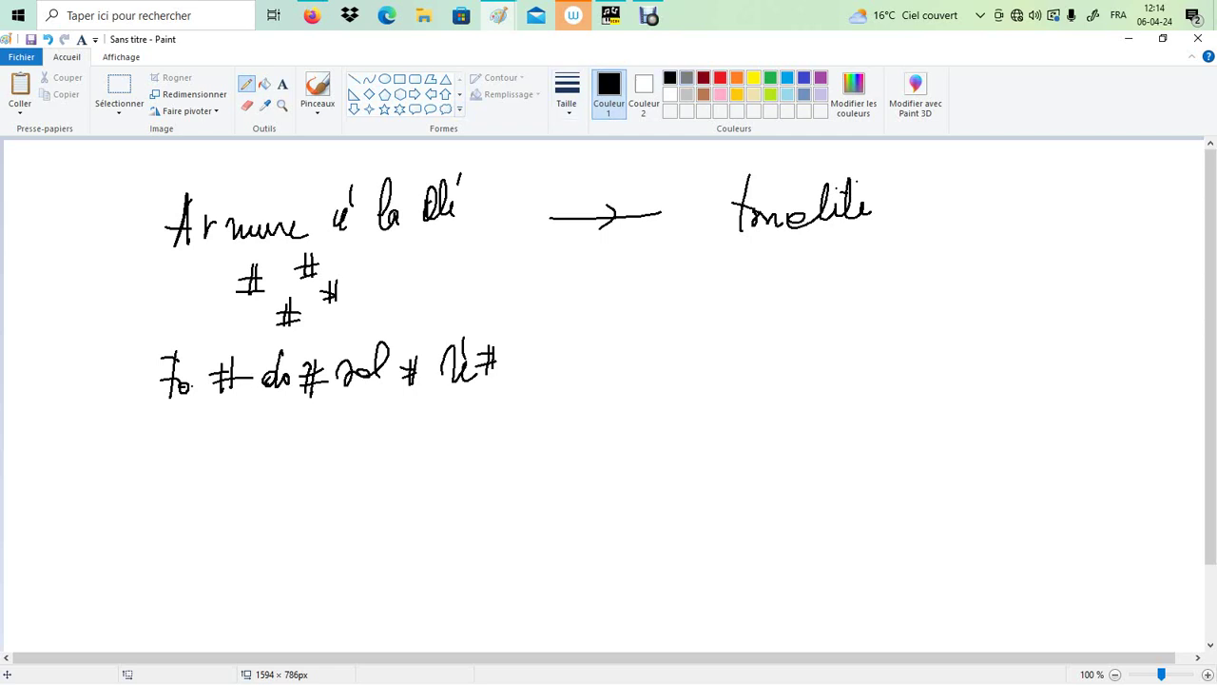
Frame the "Armure à la clé" notes with a red rounded rectangle.
left_click(720, 77)
left_click(415, 79)
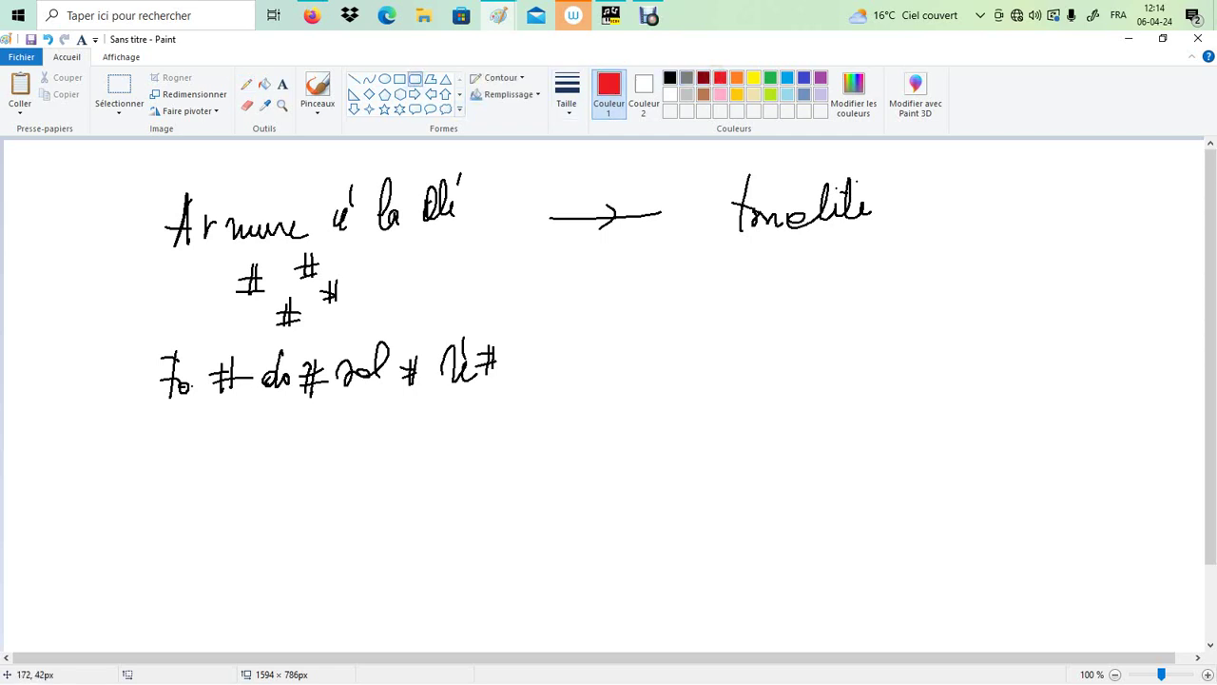
left_click_drag(131, 172, 523, 447)
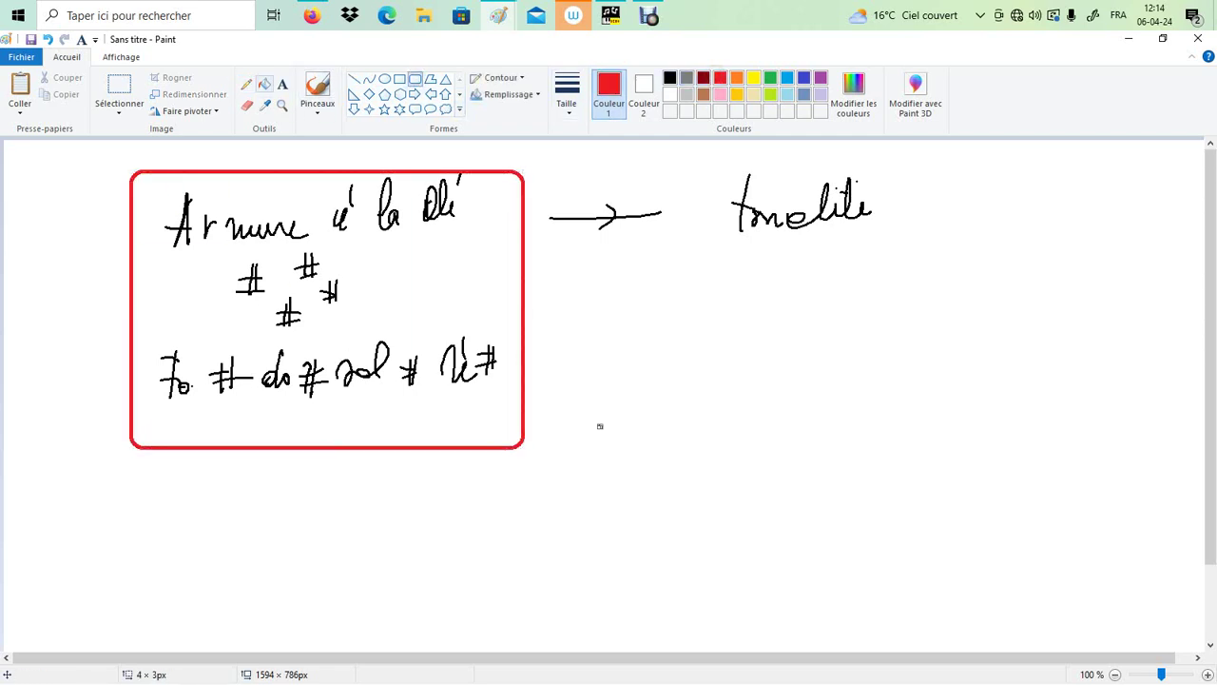
Handwrite "+ 1/2 T" in red pencil beside the framed notes, below the arrow.
left_click(247, 84)
left_click_drag(579, 354, 636, 344)
left_click_drag(607, 333, 609, 363)
left_click_drag(651, 311, 649, 339)
mouse_move(666, 309)
left_mouse_down()
mouse_move(651, 340)
mouse_move(659, 360)
left_mouse_up()
mouse_move(679, 321)
left_mouse_down()
mouse_move(678, 348)
mouse_move(693, 317)
left_mouse_up()
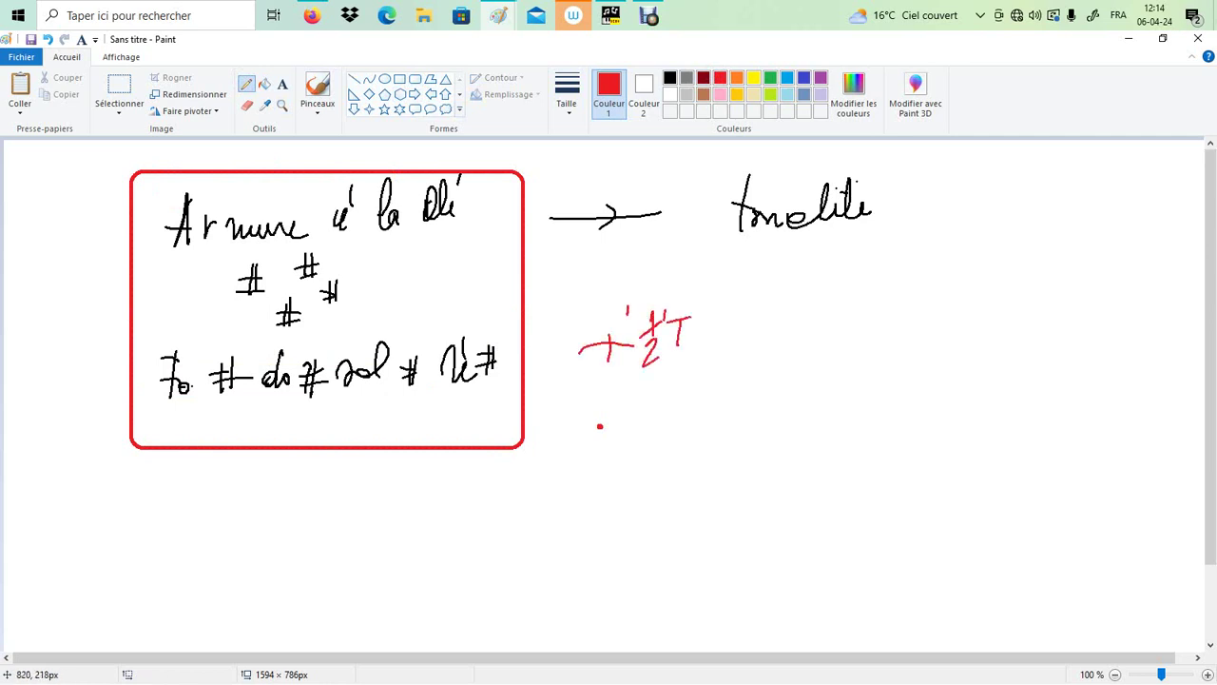
left_click_drag(615, 322, 639, 317)
Circle "ré #" in red inside the frame and write "ré #" with a V mark beneath "tonalité".
left_click_drag(468, 313, 489, 320)
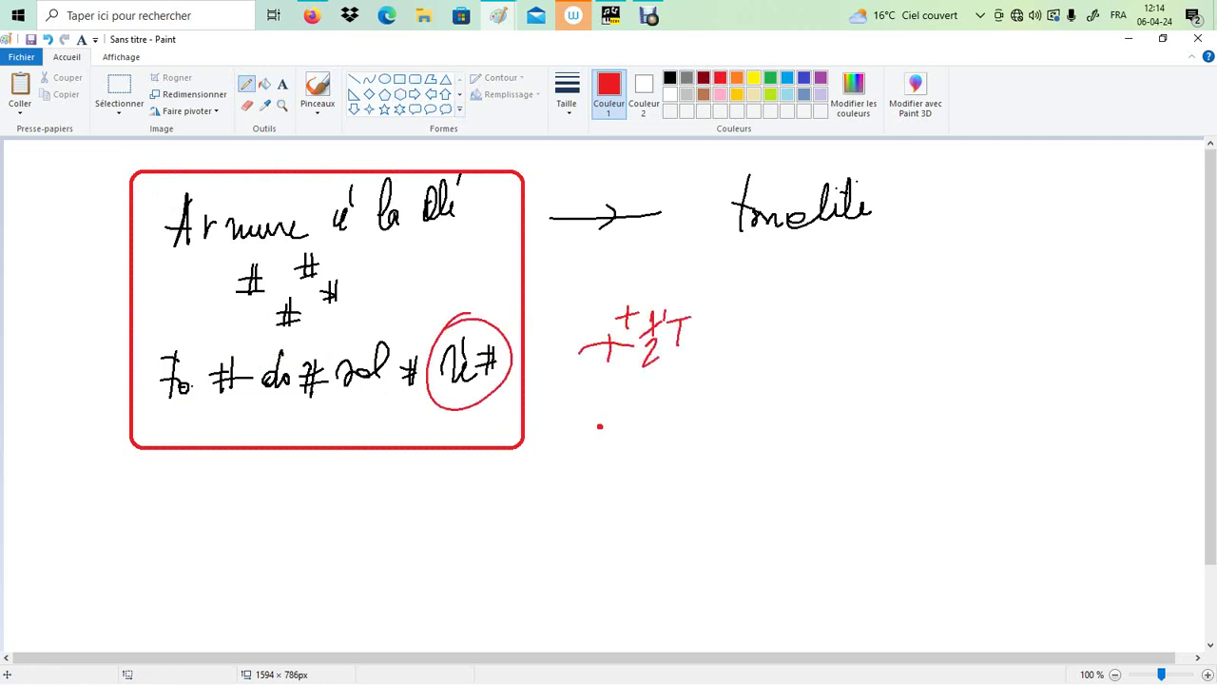
left_click_drag(810, 359, 823, 321)
left_click_drag(829, 348, 846, 360)
left_click_drag(849, 295, 846, 317)
left_click_drag(873, 301, 871, 326)
left_click_drag(854, 312, 890, 306)
left_click_drag(858, 327, 887, 318)
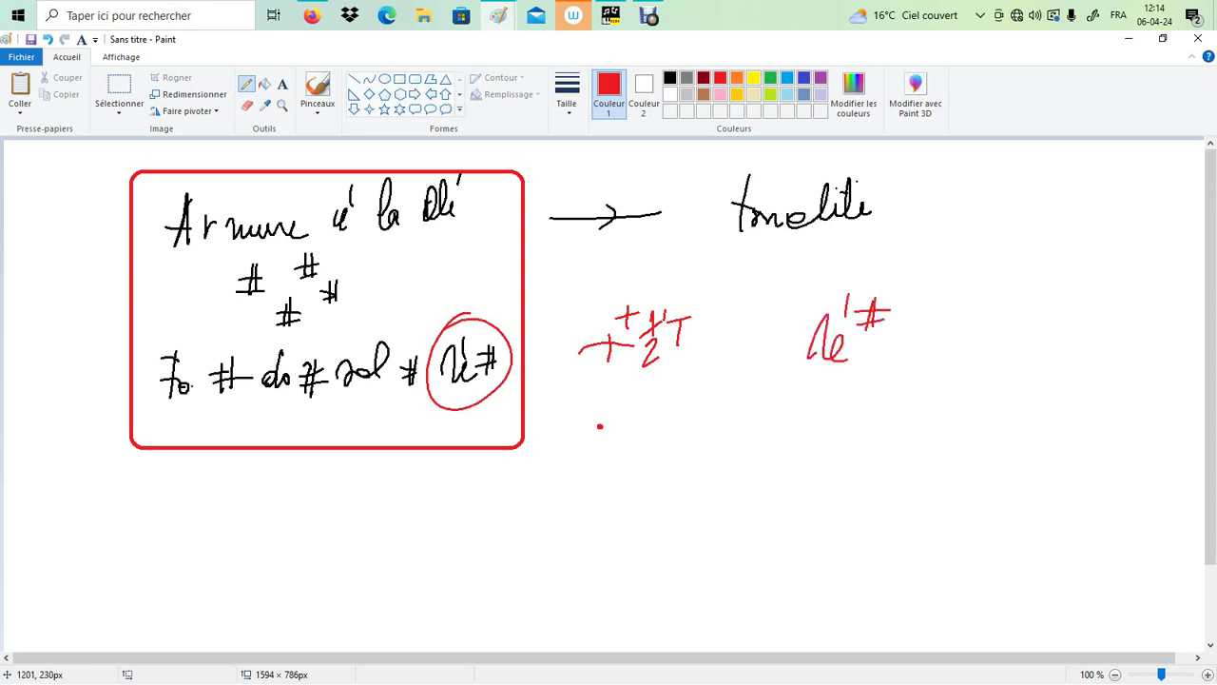
left_click_drag(863, 381, 899, 366)
Handwrite "ré mi" in red near the canvas's lower edge, joined by a curve labelled "1T".
left_click_drag(618, 521, 668, 551)
mouse_move(696, 542)
left_mouse_down()
mouse_move(719, 521)
mouse_move(755, 532)
left_mouse_up()
left_click_drag(746, 499, 745, 509)
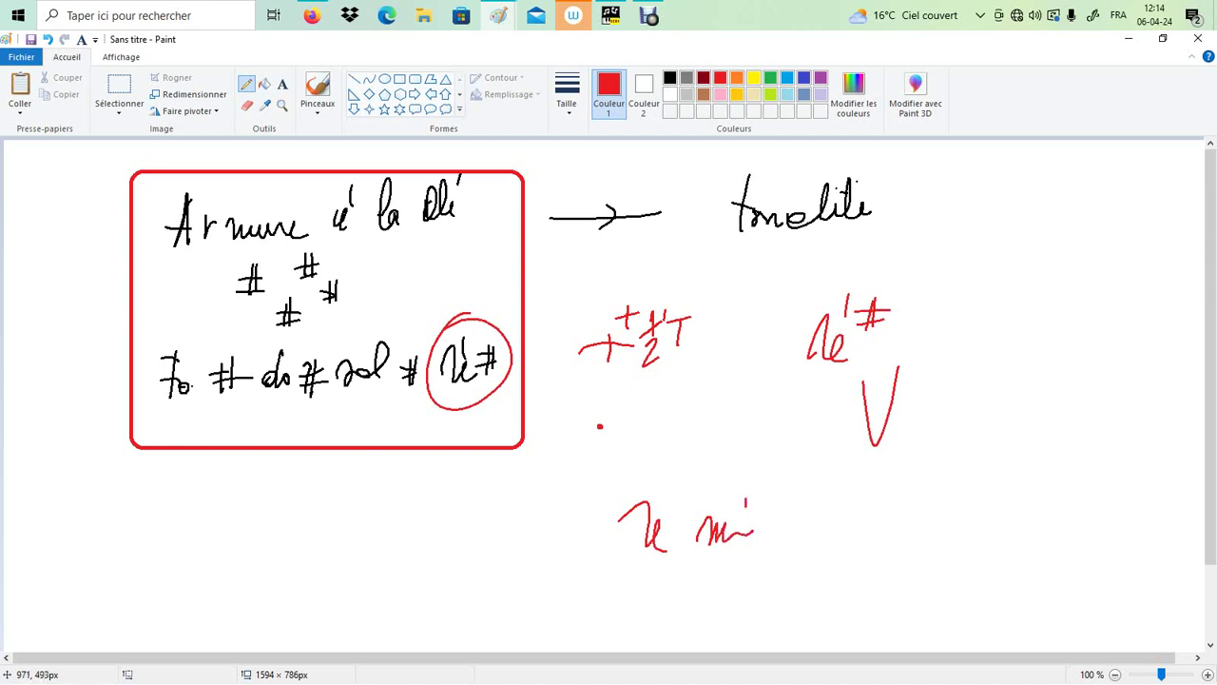
mouse_move(667, 563)
left_mouse_down()
mouse_move(732, 546)
mouse_move(762, 603)
left_mouse_up()
mouse_move(780, 573)
left_mouse_down()
mouse_move(776, 598)
mouse_move(806, 571)
left_mouse_up()
Handwrite "ré # mi" in red beside the "ré mi" pair, with a V mark labelled "1/2 T".
mouse_move(910, 540)
left_mouse_down()
mouse_move(925, 510)
mouse_move(946, 537)
left_mouse_up()
mouse_move(944, 491)
left_mouse_down()
mouse_move(939, 513)
mouse_move(968, 536)
left_mouse_up()
left_click_drag(955, 521, 978, 520)
left_click_drag(951, 529, 1063, 531)
left_click_drag(1070, 504, 1069, 511)
left_click_drag(1099, 500, 1094, 530)
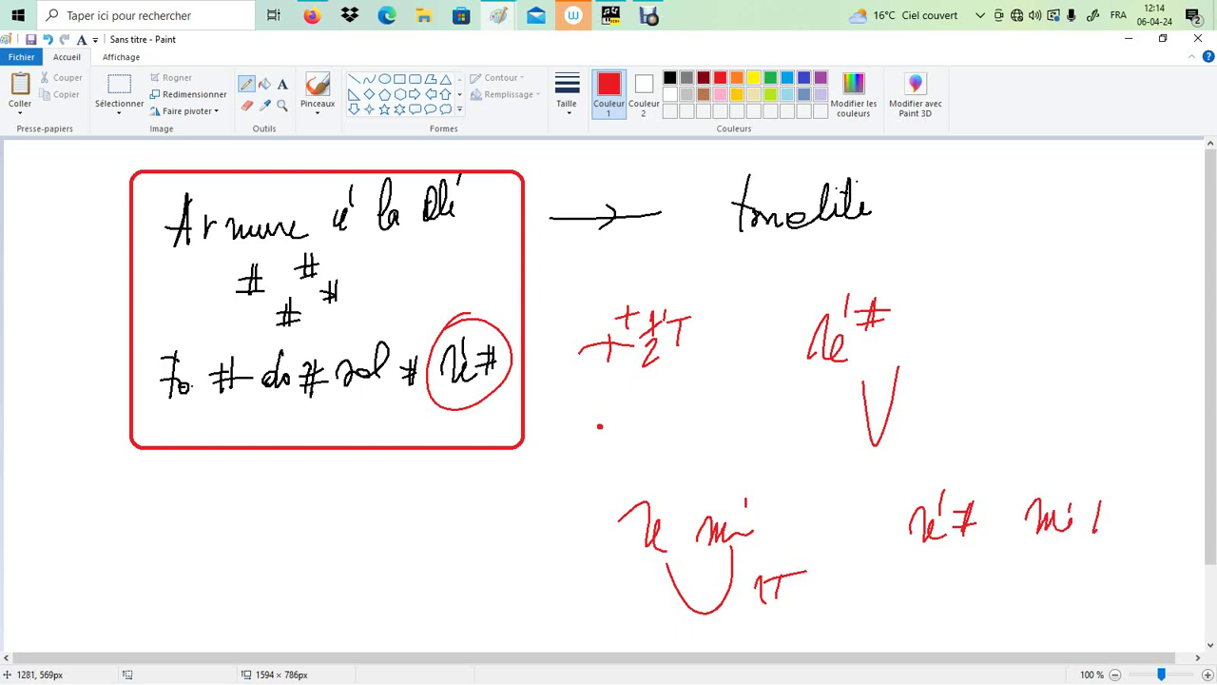
mouse_move(973, 574)
left_mouse_down()
mouse_move(1004, 576)
mouse_move(1012, 548)
left_mouse_up()
mouse_move(1036, 567)
left_mouse_down()
mouse_move(1023, 592)
mouse_move(1051, 613)
mouse_move(1018, 607)
left_mouse_up()
left_click_drag(1080, 576, 1075, 605)
left_click_drag(1066, 576, 1090, 570)
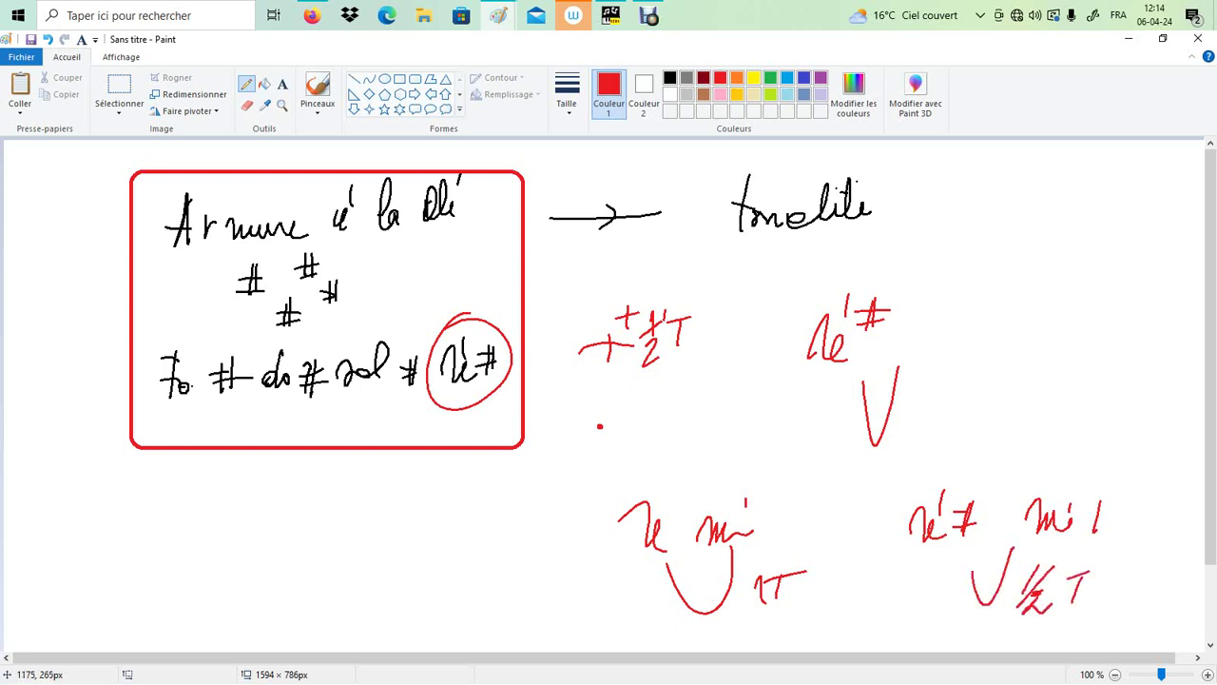
Add "mi" after the red "ré #" and write "mi majeur" in red after "tonalité".
left_click_drag(900, 312, 939, 349)
left_click_drag(939, 177, 927, 224)
left_click_drag(934, 211, 974, 217)
mouse_move(974, 192)
left_mouse_down()
mouse_move(972, 204)
mouse_move(1023, 217)
mouse_move(1057, 200)
mouse_move(1077, 224)
mouse_move(1120, 221)
left_mouse_up()
Delete all the red notes beneath the arrow and the "tonalité mi majeur" line.
left_click(119, 95)
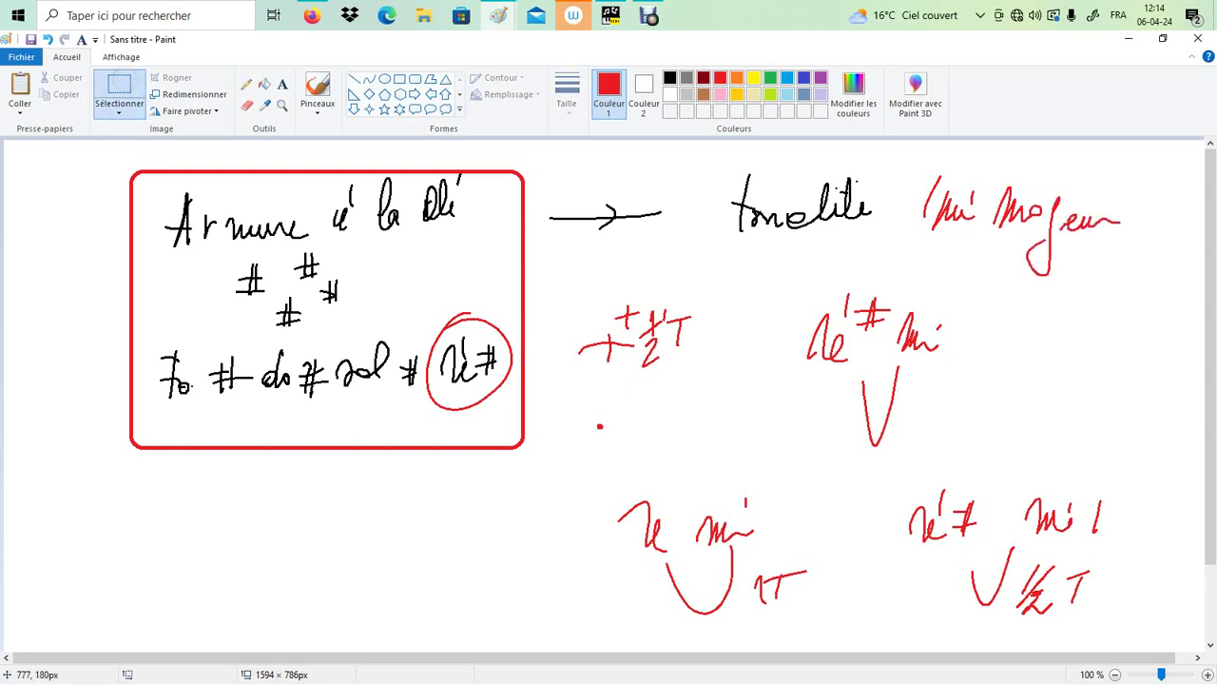
mouse_move(660, 366)
left_mouse_down()
mouse_move(576, 274)
mouse_move(1182, 680)
mouse_move(1131, 655)
left_mouse_up()
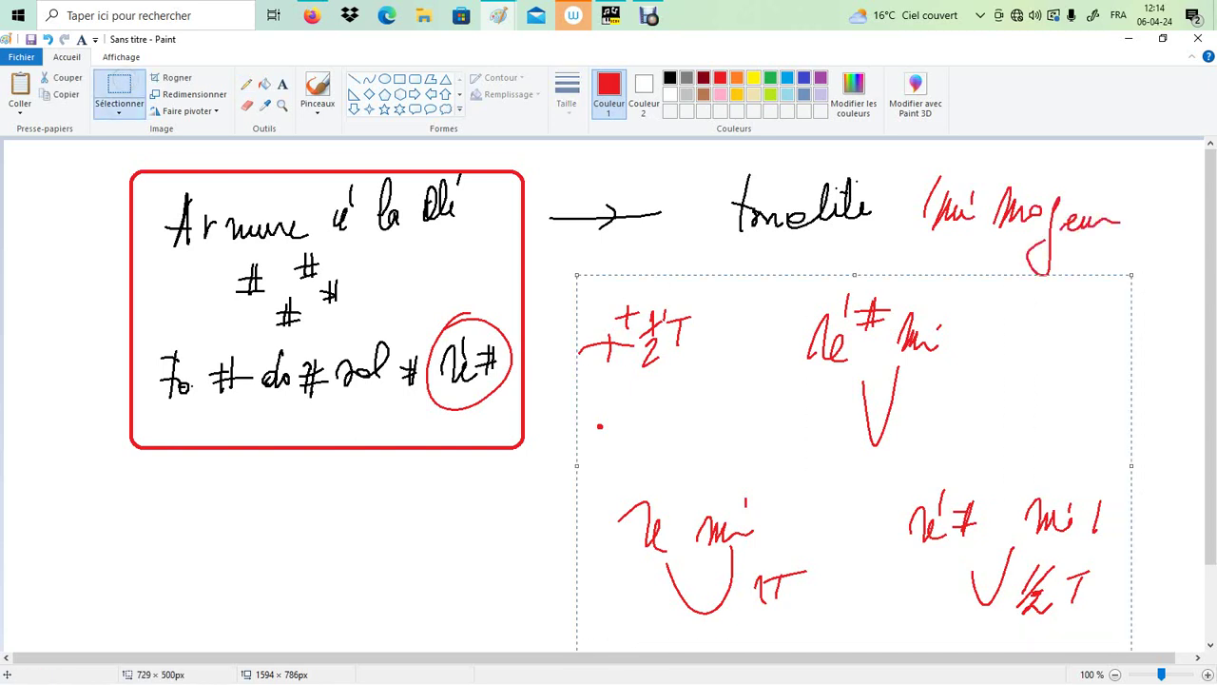
key("Delete")
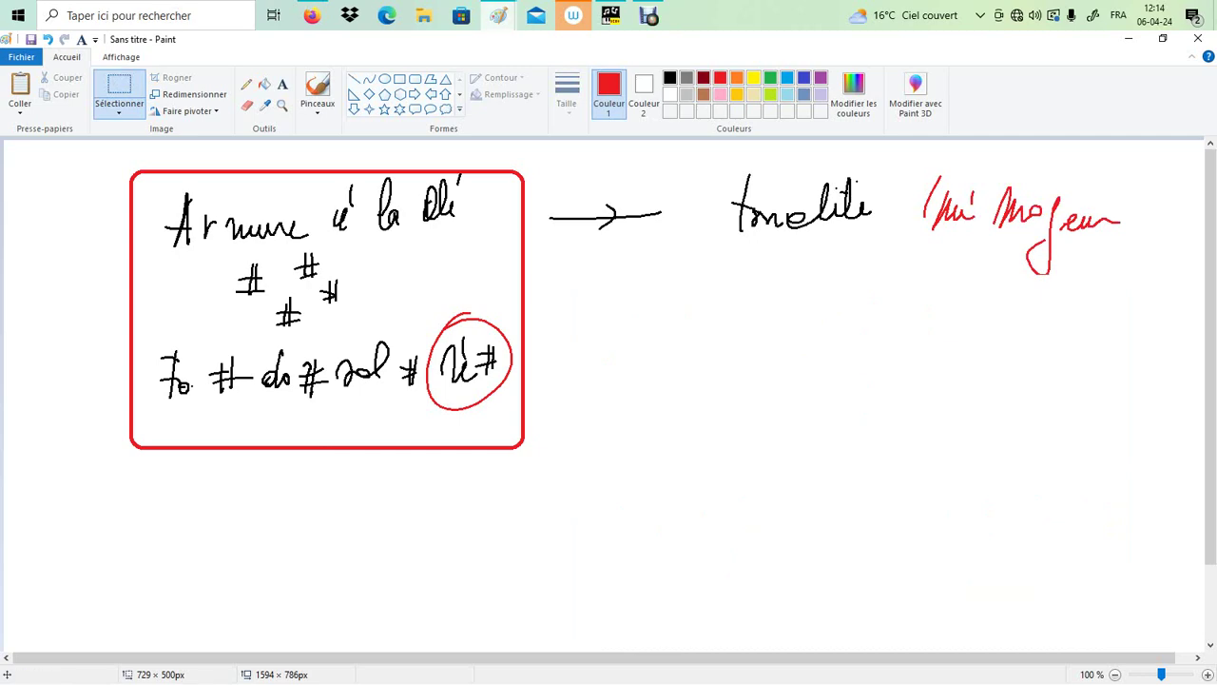
Review the "Accord parfait majeur" and "gamme majeur" drawings and return to the "Armure à la clé" drawing.
mouse_move(498, 15)
left_click(245, 84)
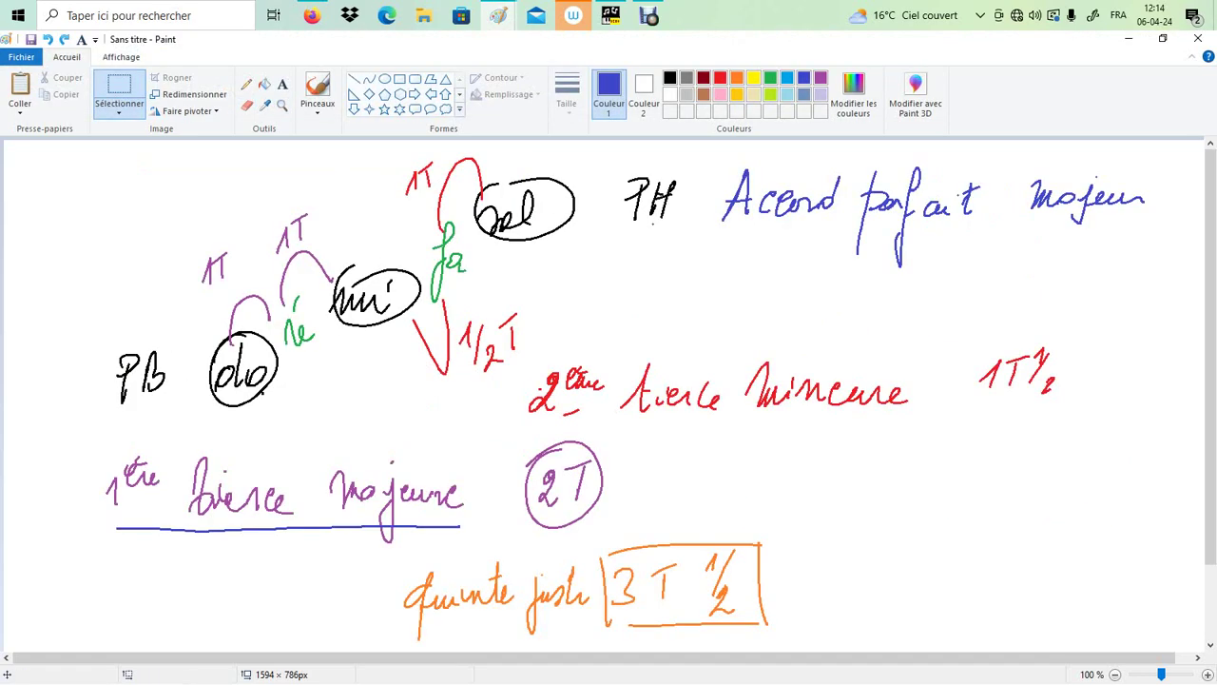
left_click(171, 76)
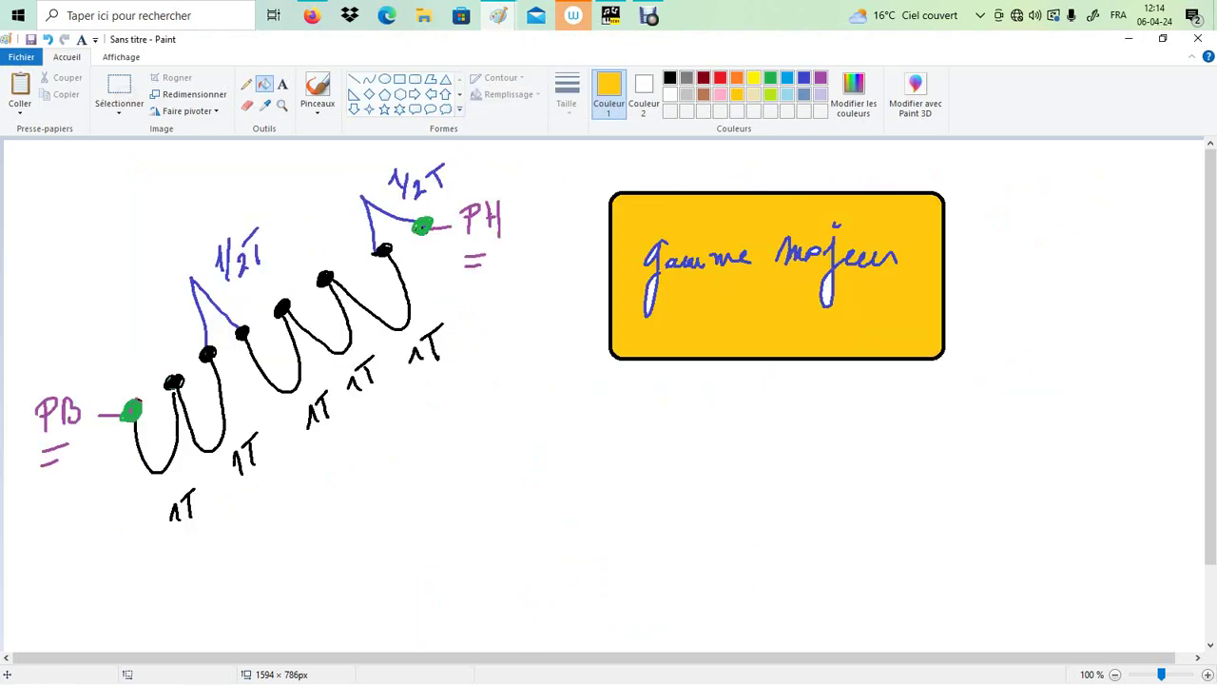
mouse_move(498, 16)
left_click(1141, 76)
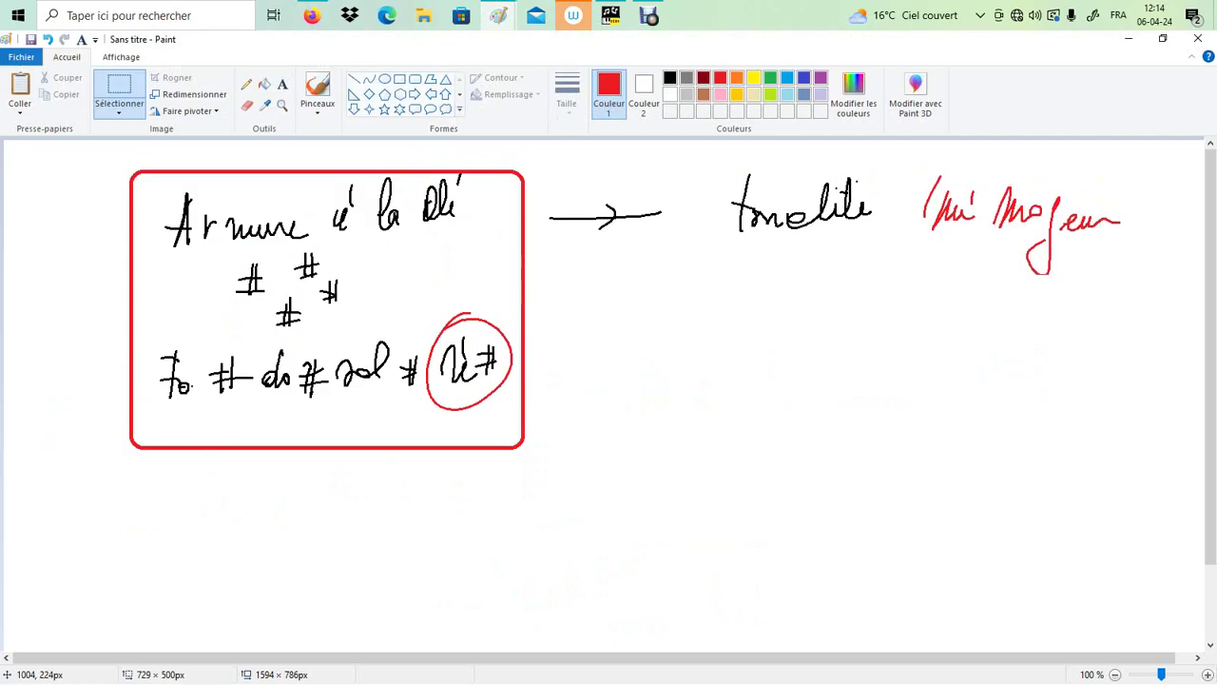
Draw a red left-pointing arrow below the framed notes' level and handwrite "mi majeur" after it.
left_click(246, 83)
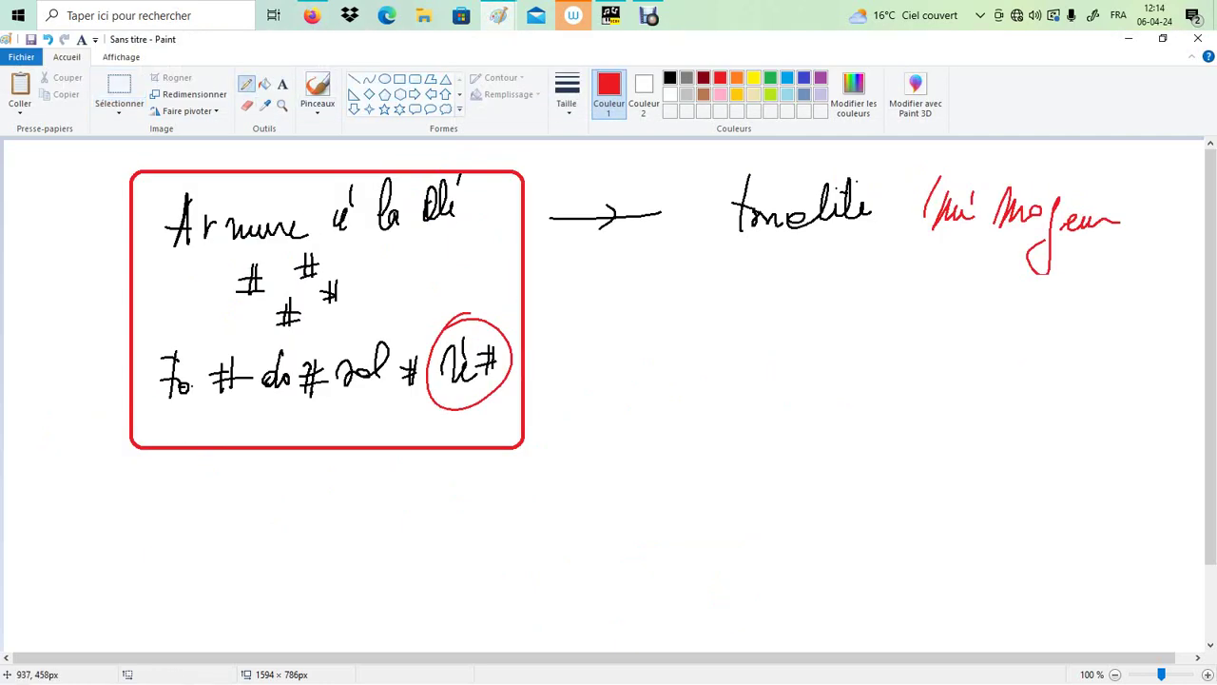
left_click_drag(586, 510, 704, 506)
left_click_drag(656, 494, 663, 524)
mouse_move(814, 518)
left_mouse_down()
mouse_move(915, 489)
mouse_move(1033, 493)
left_mouse_up()
left_click(863, 478)
Handwrite "- 1/2 T" in red above the left-pointing arrow.
left_click_drag(617, 454, 637, 454)
left_click_drag(658, 421, 652, 466)
mouse_move(664, 441)
left_mouse_down()
mouse_move(666, 474)
mouse_move(701, 466)
left_mouse_up()
left_click_drag(691, 438, 728, 429)
Write "ré # mi" in red above the lower "mi majeur", with a V mark labelled "1/2T".
mouse_move(963, 381)
left_mouse_down()
mouse_move(987, 363)
mouse_move(1015, 375)
mouse_move(933, 382)
left_mouse_up()
left_click_drag(886, 335, 920, 367)
left_click_drag(915, 316, 908, 331)
left_click_drag(930, 307, 936, 339)
left_click_drag(919, 323, 939, 320)
left_click_drag(921, 333, 932, 331)
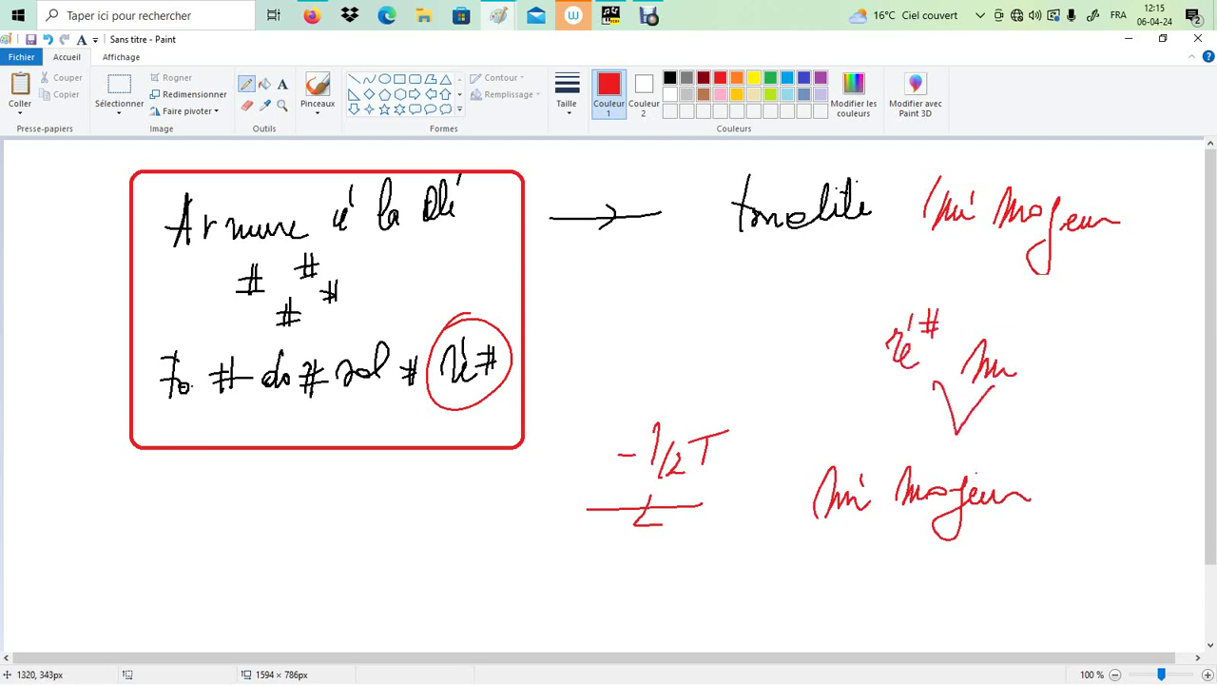
left_click_drag(998, 398, 1005, 422)
mouse_move(1021, 405)
left_mouse_down()
mouse_move(1006, 433)
mouse_move(1040, 445)
mouse_move(1058, 416)
left_mouse_up()
left_click_drag(1048, 419, 1044, 446)
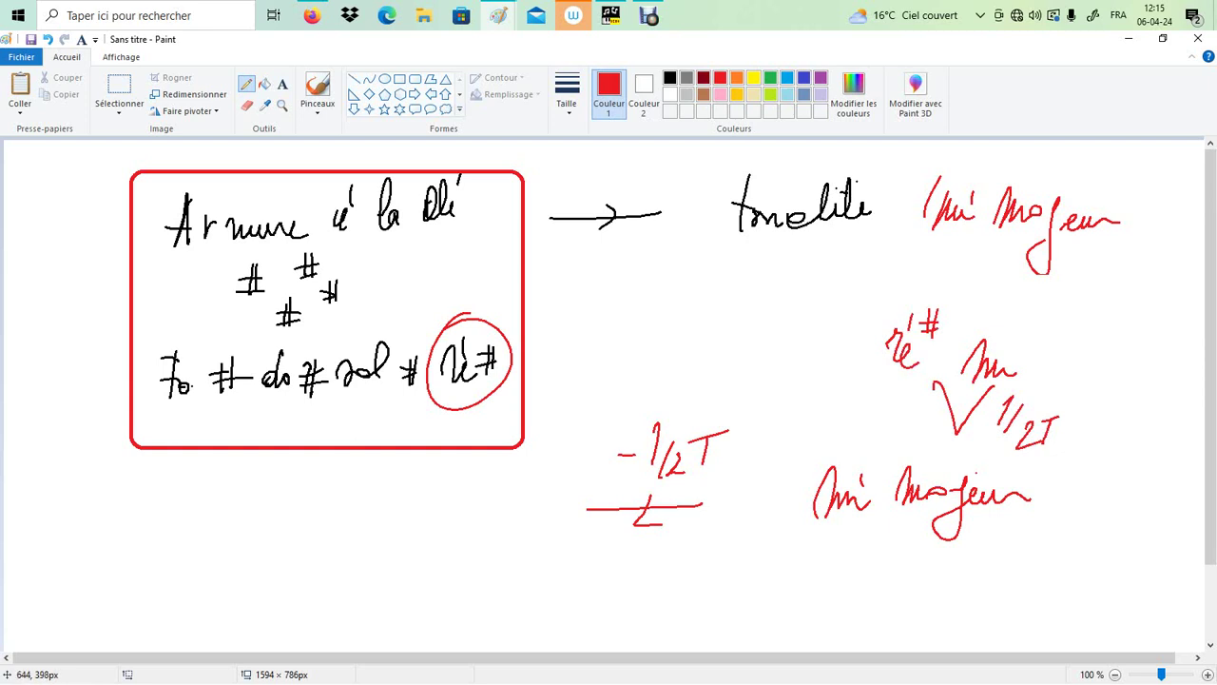
Handwrite "ré #" in red at the left-pointing arrow's tip, with a curve beneath it labelled "1Q".
mouse_move(451, 519)
left_mouse_down()
mouse_move(479, 481)
mouse_move(486, 521)
left_mouse_up()
mouse_move(483, 471)
left_mouse_down()
mouse_move(476, 490)
mouse_move(499, 501)
left_mouse_up()
left_click_drag(508, 471, 506, 499)
left_click_drag(491, 482, 520, 478)
left_click_drag(492, 492, 516, 489)
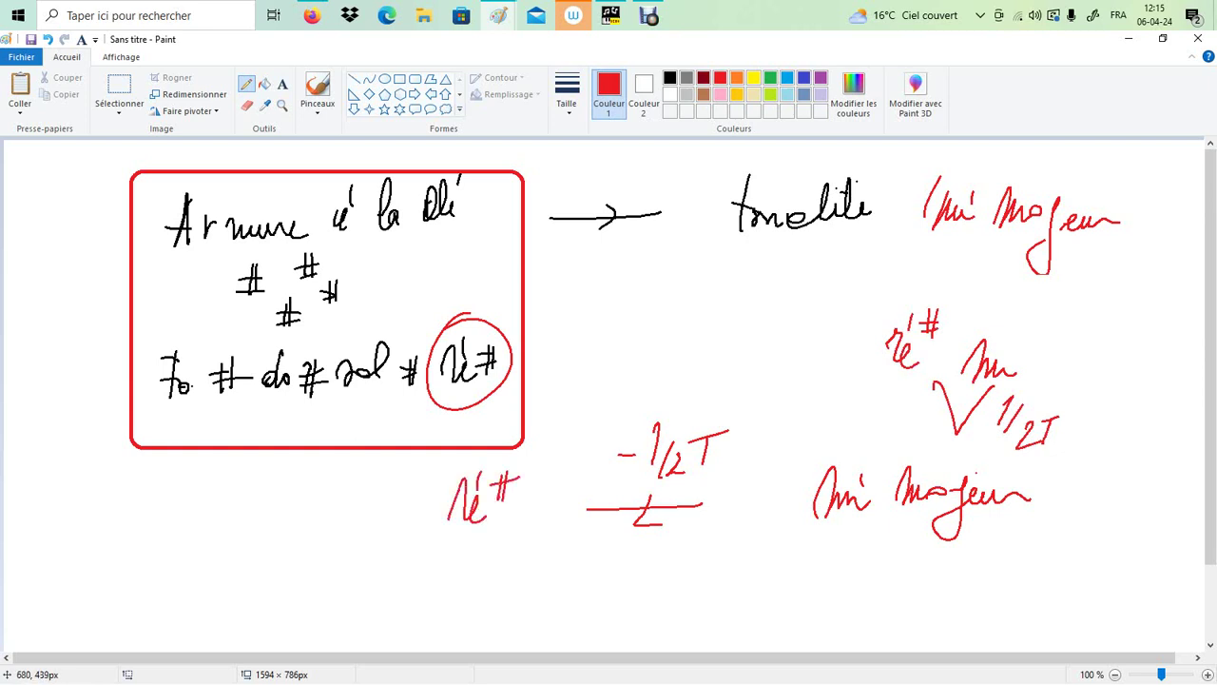
mouse_move(473, 531)
left_mouse_down()
mouse_move(423, 567)
mouse_move(383, 544)
left_mouse_up()
left_click_drag(420, 580, 415, 618)
mouse_move(422, 606)
left_mouse_down()
mouse_move(434, 620)
mouse_move(392, 620)
left_mouse_up()
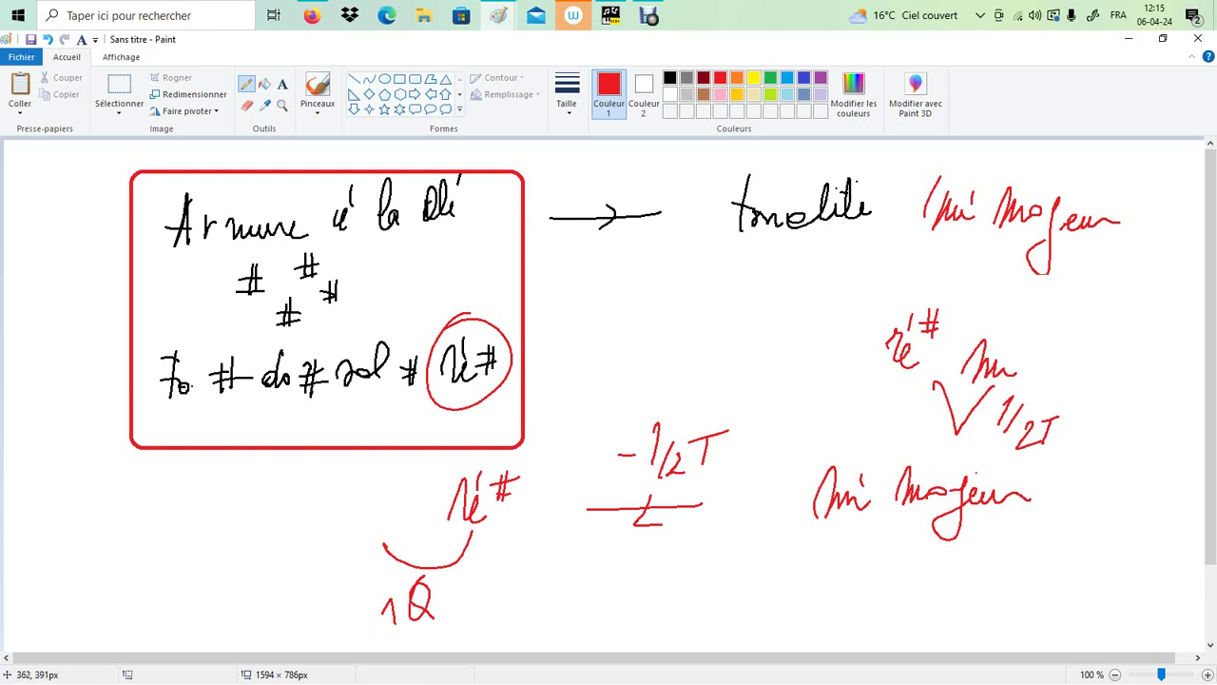
Write "sol" in red before the lower "ré #" and draw a second curve labelled "1Q" leading back from it.
left_click_drag(373, 468, 358, 510)
mouse_move(379, 490)
left_mouse_down()
mouse_move(373, 504)
mouse_move(396, 502)
left_mouse_up()
mouse_move(359, 512)
left_mouse_down()
mouse_move(350, 533)
mouse_move(258, 534)
left_mouse_up()
mouse_move(267, 588)
left_mouse_down()
mouse_move(274, 573)
mouse_move(272, 596)
left_mouse_up()
mouse_move(293, 571)
left_mouse_down()
mouse_move(293, 594)
mouse_move(291, 574)
left_mouse_up()
left_click_drag(297, 590, 309, 606)
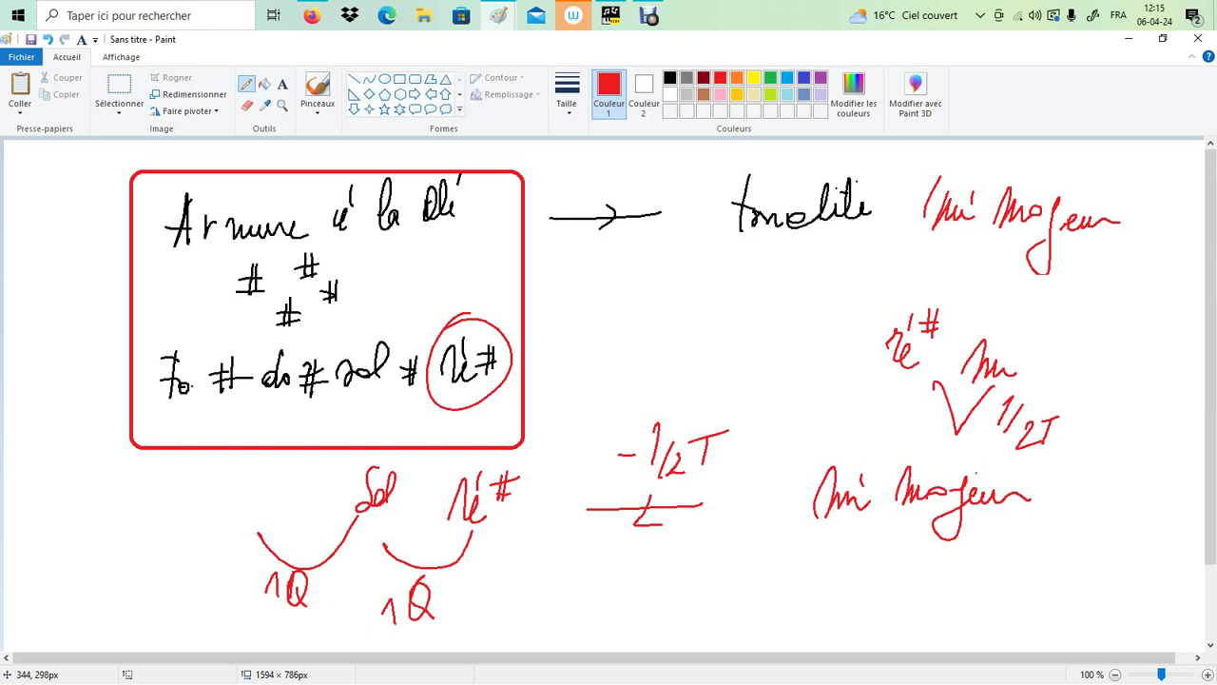
Write "do #" in red before "sol" and add a sharp sign after "sol".
left_click_drag(258, 501, 255, 521)
mouse_move(270, 475)
left_mouse_down()
mouse_move(279, 521)
mouse_move(297, 509)
left_mouse_up()
mouse_move(314, 480)
left_mouse_down()
mouse_move(310, 510)
mouse_move(318, 487)
left_mouse_up()
left_click_drag(297, 506, 316, 501)
left_click_drag(411, 480, 407, 508)
mouse_move(420, 477)
left_mouse_down()
mouse_move(416, 504)
mouse_move(422, 487)
left_mouse_up()
left_click_drag(400, 506, 419, 499)
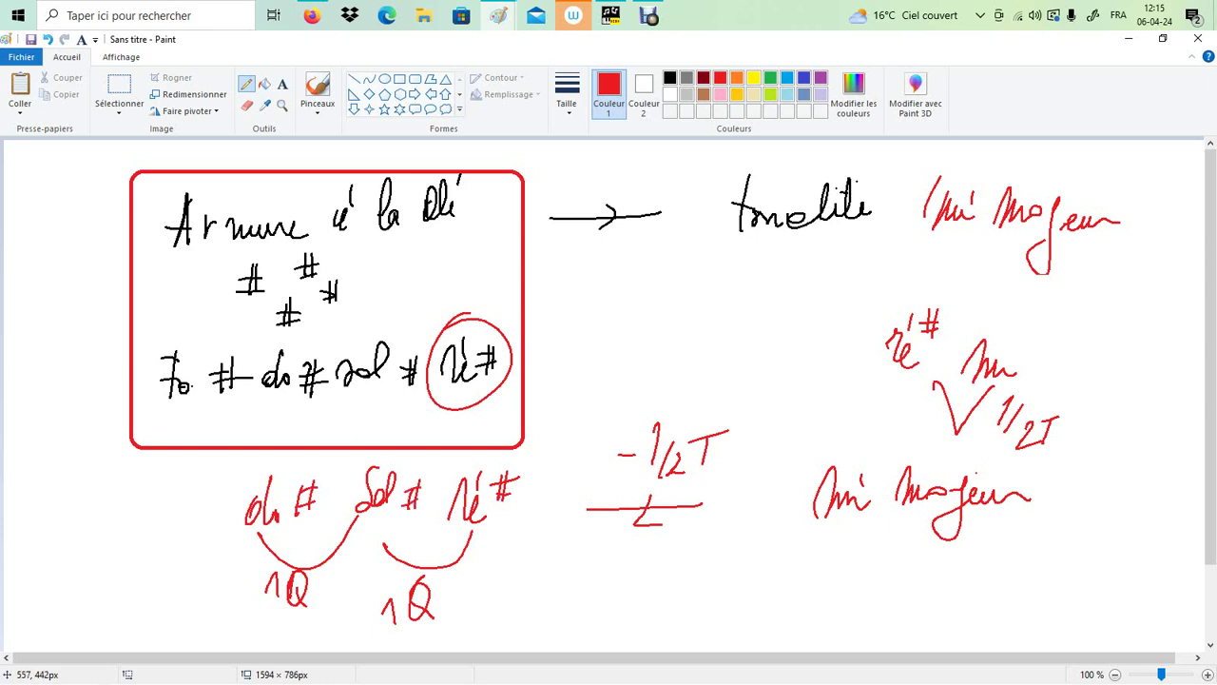
Write "fa #" in red before the lower "do #" and draw a connecting curve beneath it.
mouse_move(225, 529)
left_mouse_down()
mouse_move(152, 559)
mouse_move(147, 540)
left_mouse_up()
left_click_drag(151, 489, 194, 487)
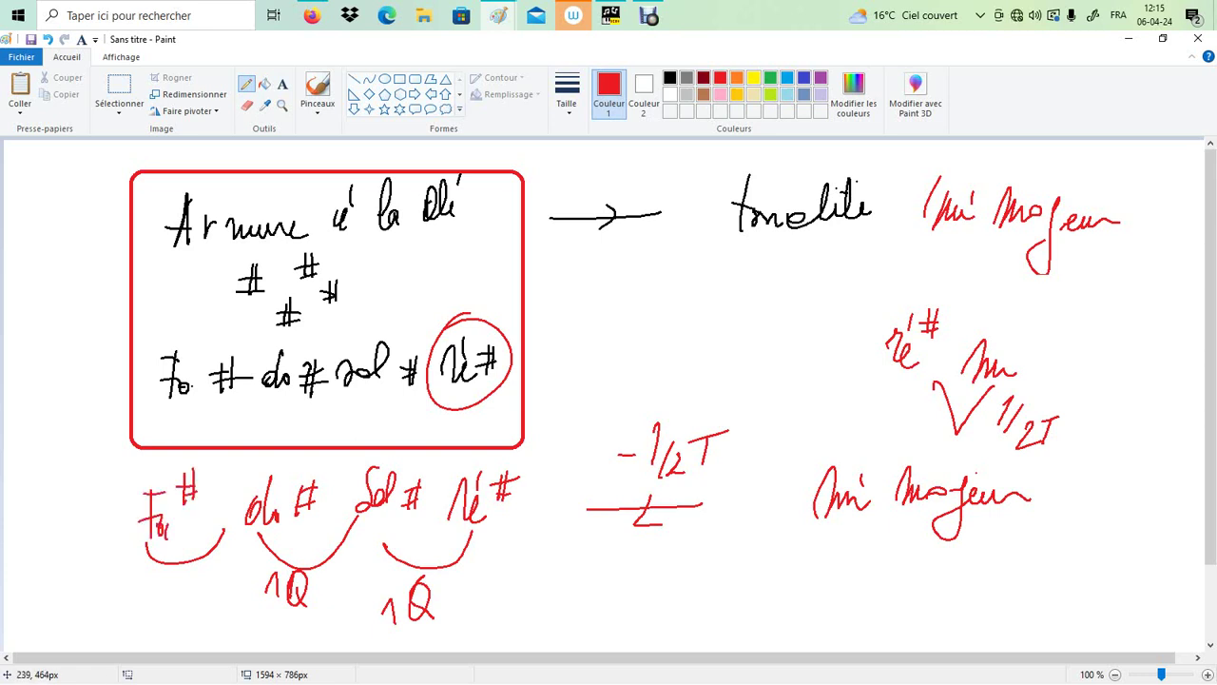
Outline each of the four lower red notes, "ré #", "fa #", "do #" and "sol", in purple.
left_click(820, 77)
left_click_drag(475, 450, 490, 449)
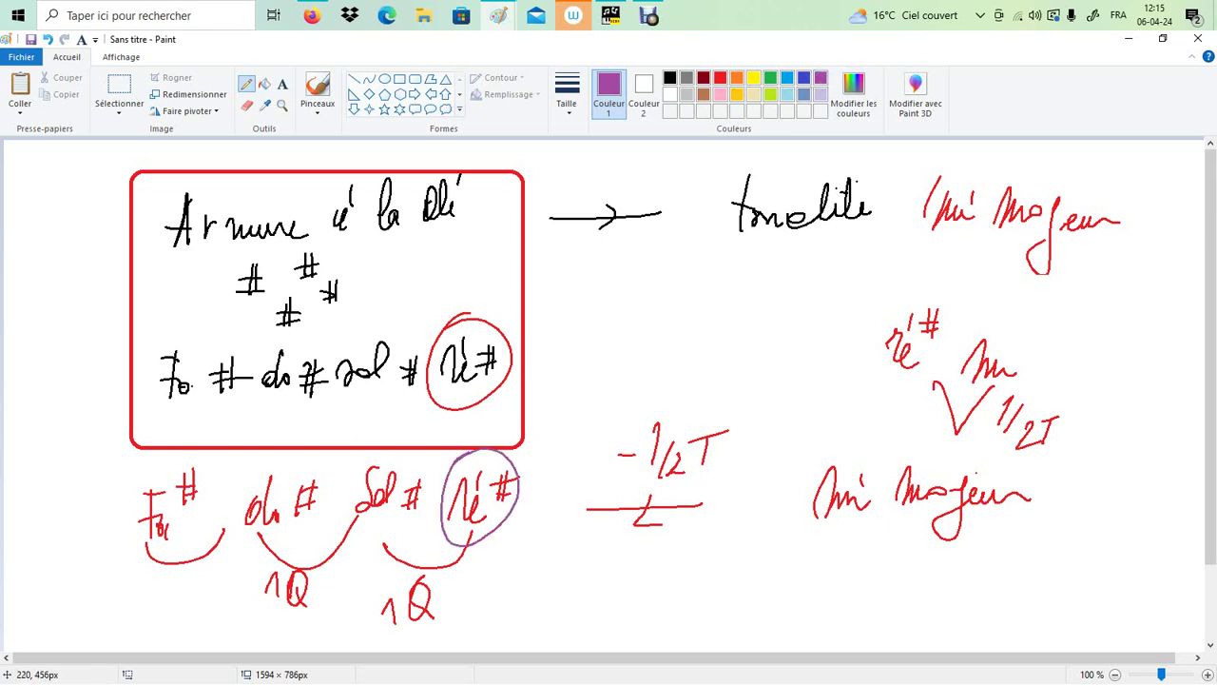
mouse_move(133, 464)
left_mouse_down()
mouse_move(196, 453)
mouse_move(173, 563)
left_mouse_up()
left_click_drag(240, 472, 241, 543)
mouse_move(251, 457)
left_mouse_down()
mouse_move(321, 532)
mouse_move(285, 544)
left_mouse_up()
left_click_drag(356, 455, 366, 530)
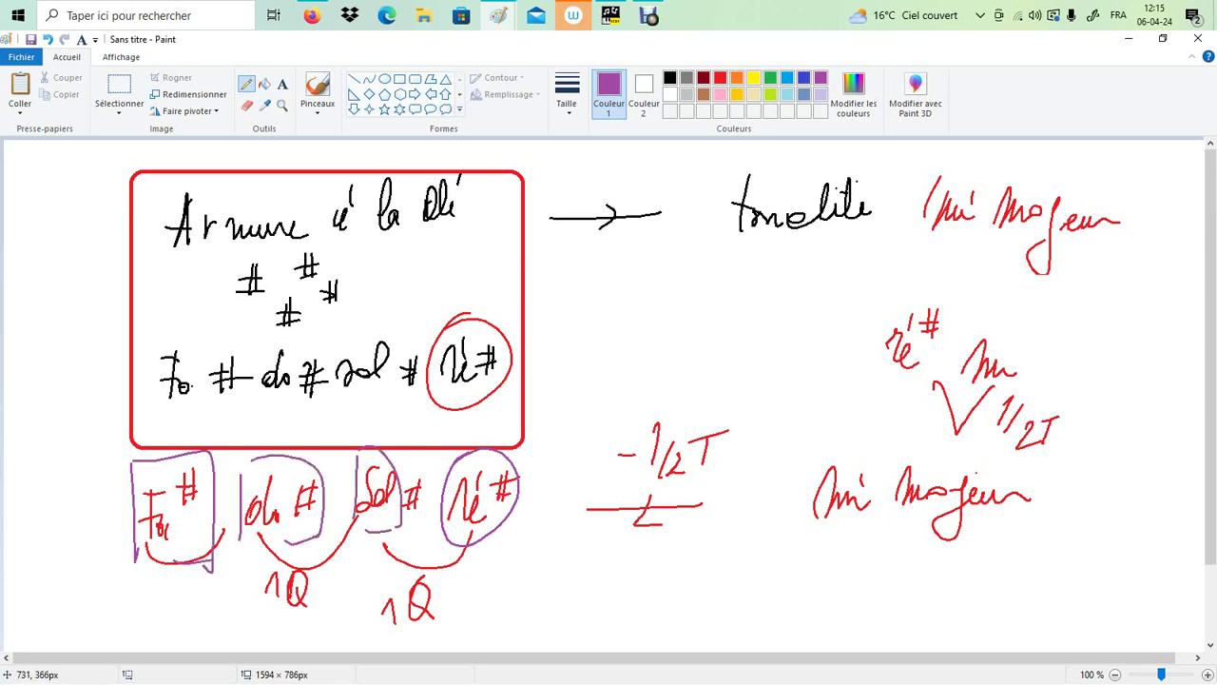
Label the curve under "fa #" with a purple "1Q" and underline the upper "mi majeur" several times in purple.
left_click_drag(168, 592, 218, 609)
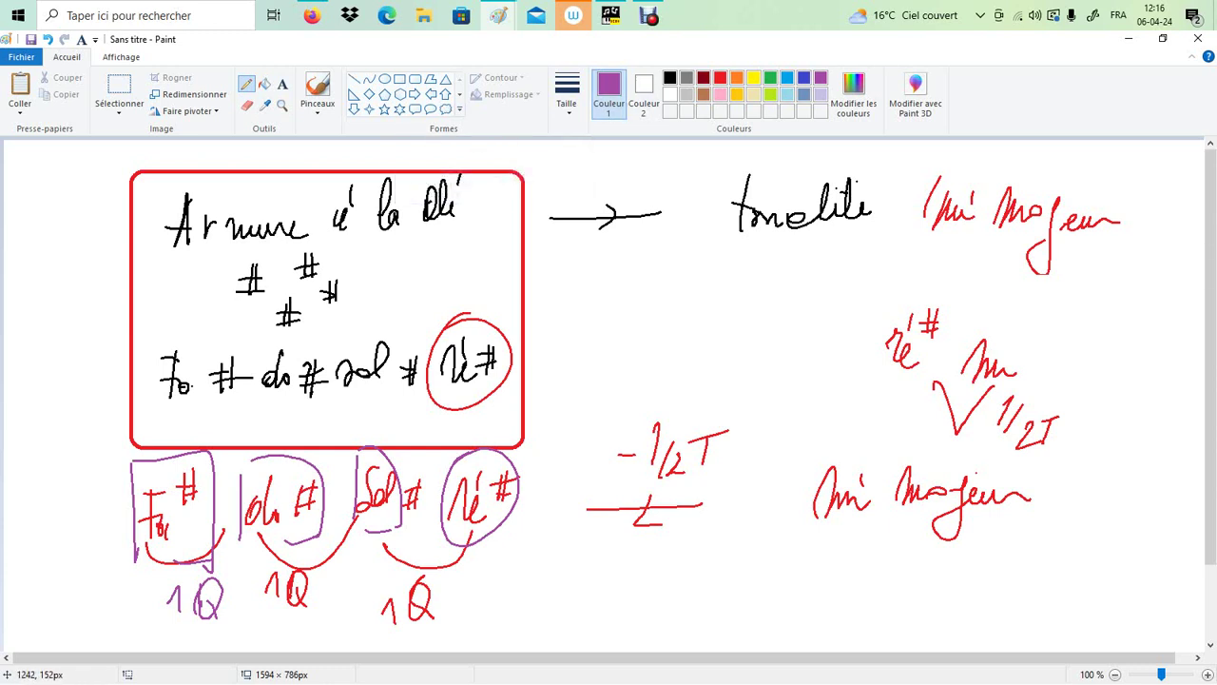
mouse_move(920, 257)
left_mouse_down()
mouse_move(975, 251)
mouse_move(1063, 274)
mouse_move(1098, 264)
mouse_move(901, 263)
mouse_move(1097, 255)
left_mouse_up()
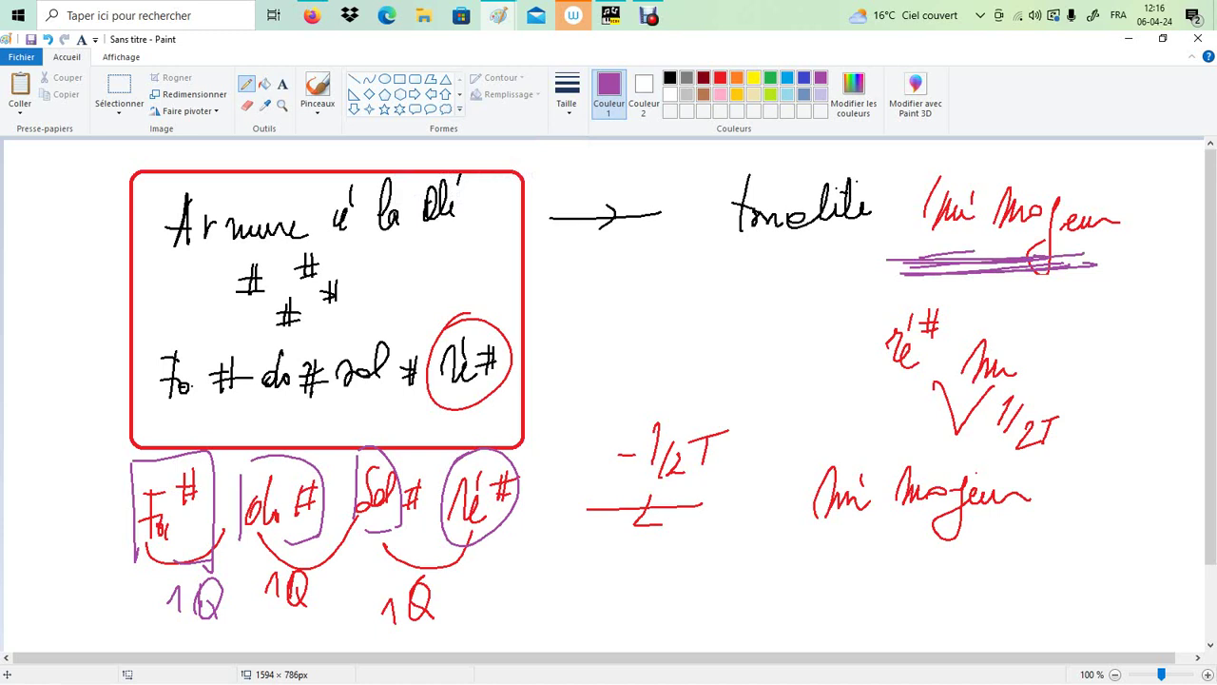
Switch to NoteWorthy Composer and insert the text "Gamme de Mi Majeur" above the treble staff.
left_click(610, 15)
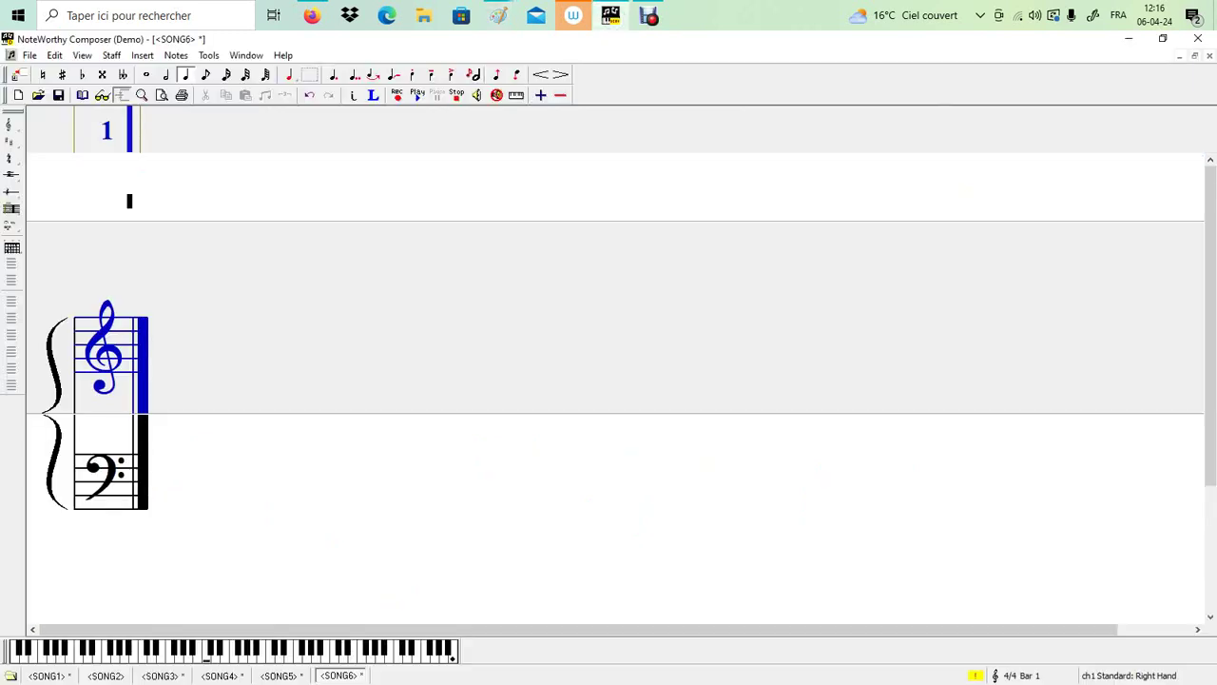
key("g")
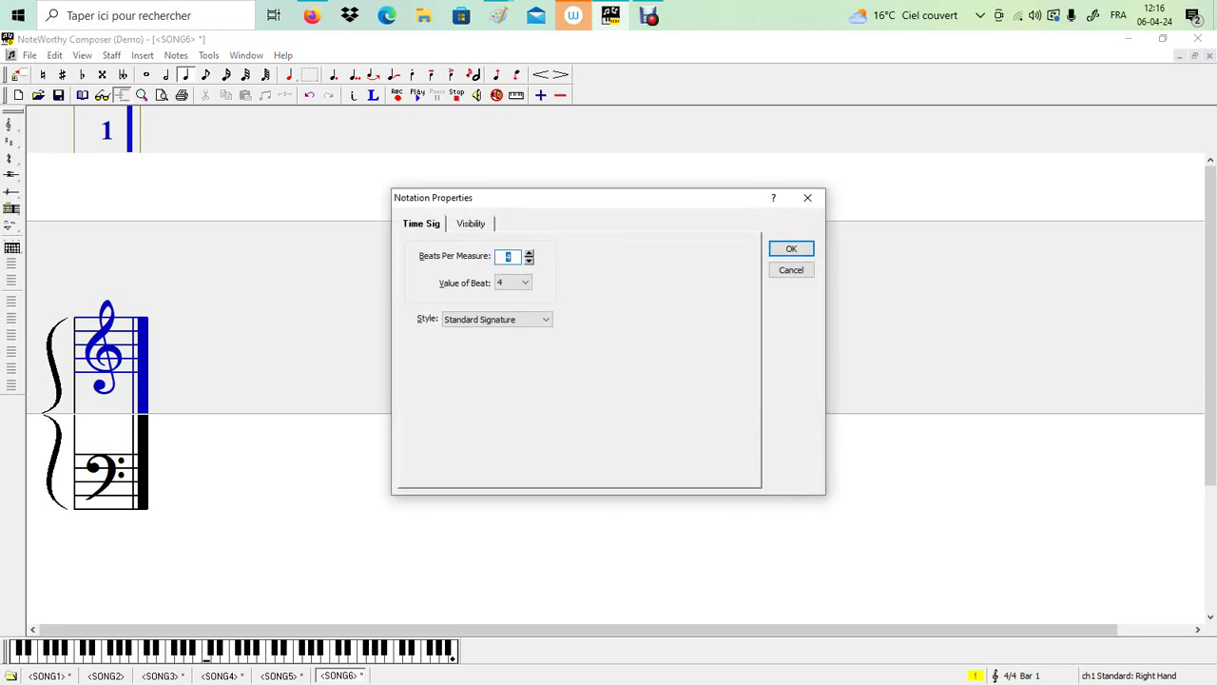
key("Escape")
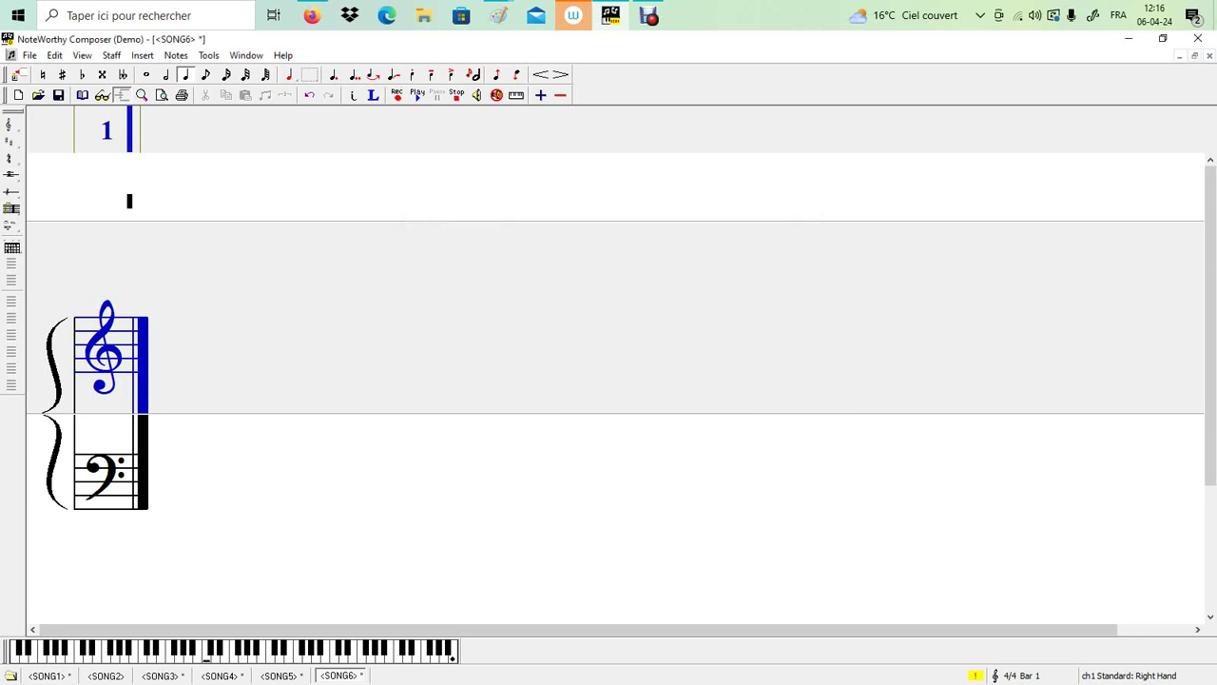
key("alt+i")
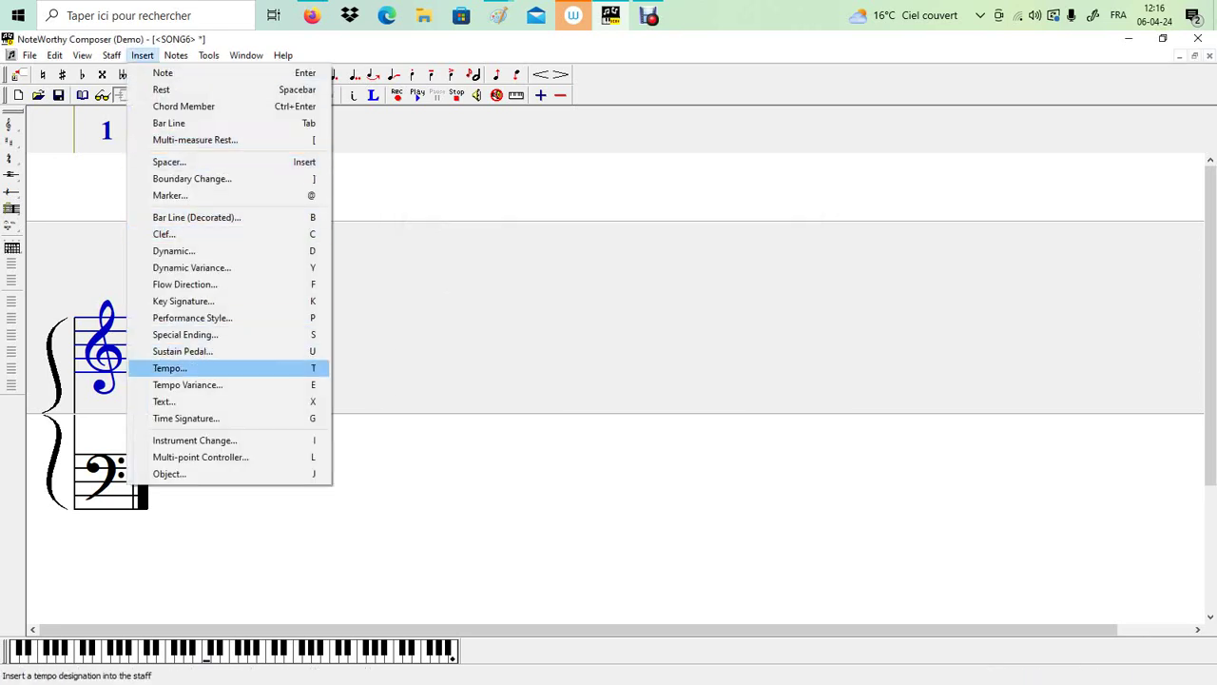
key("Down")
key("Down")
key("Return")
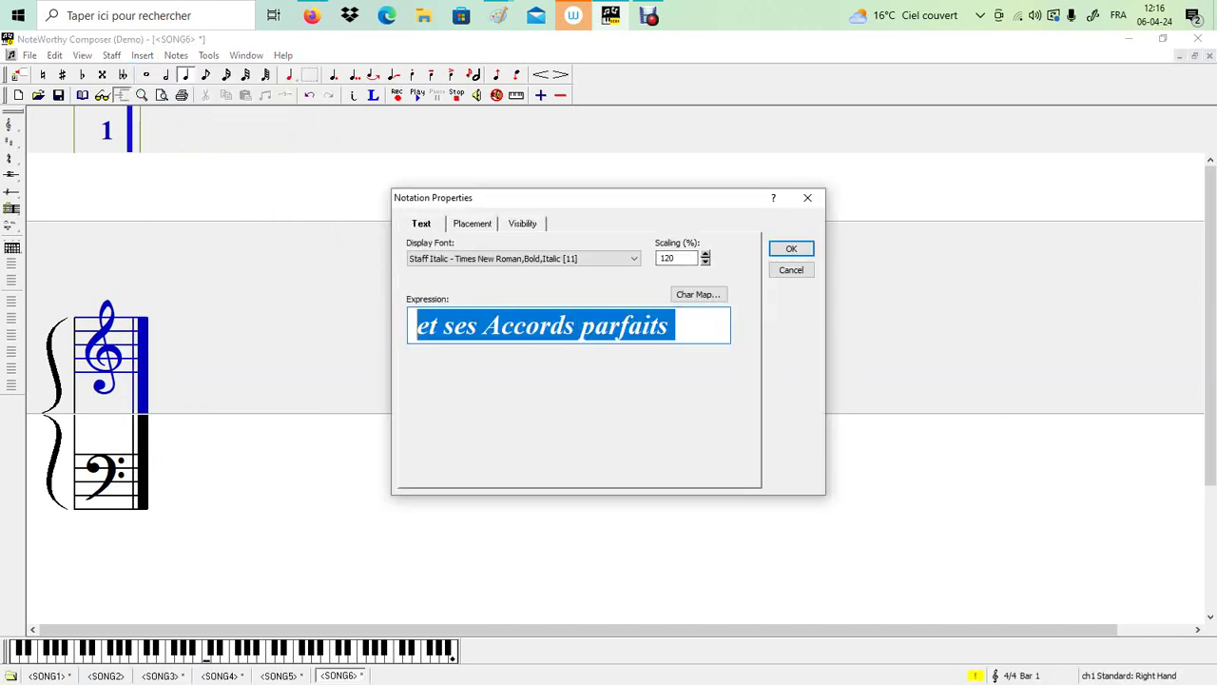
type("Gamme d")
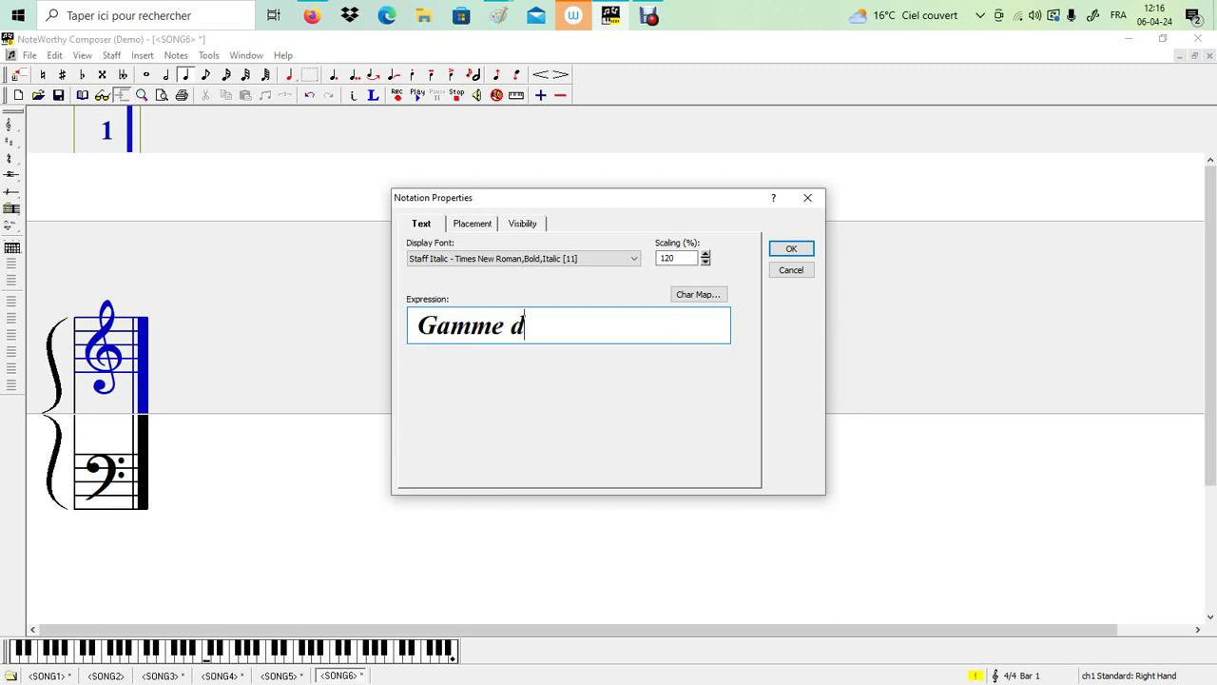
type("e Mi Majeur")
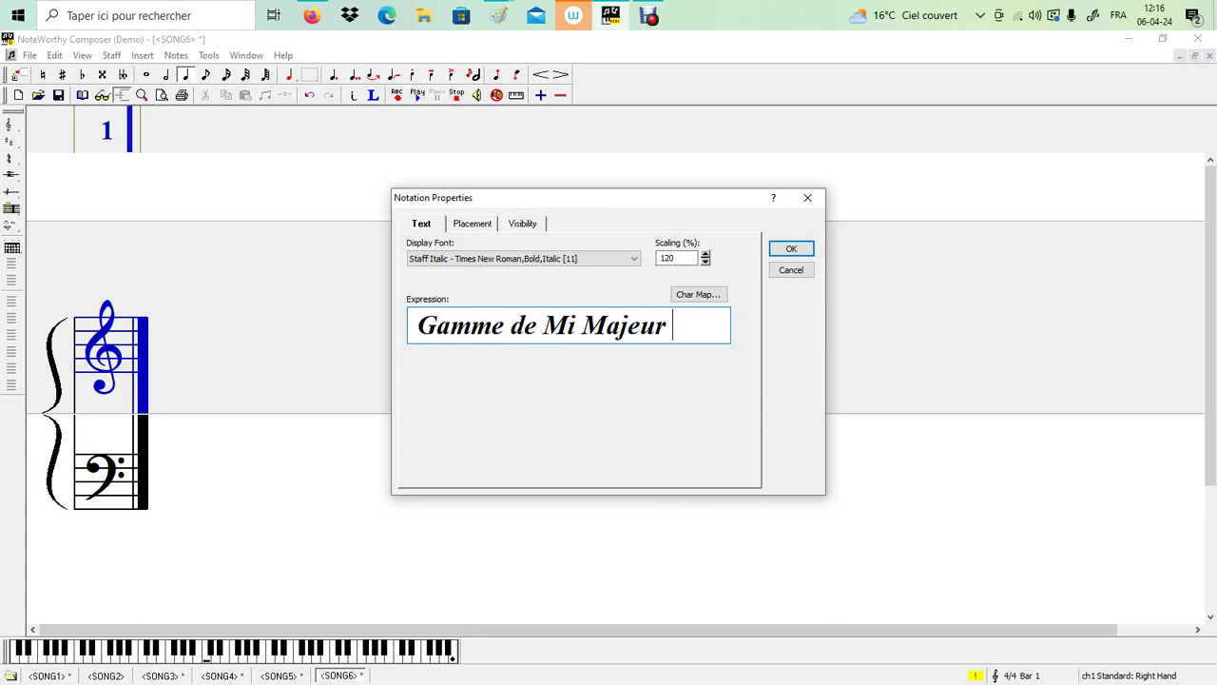
key("Return")
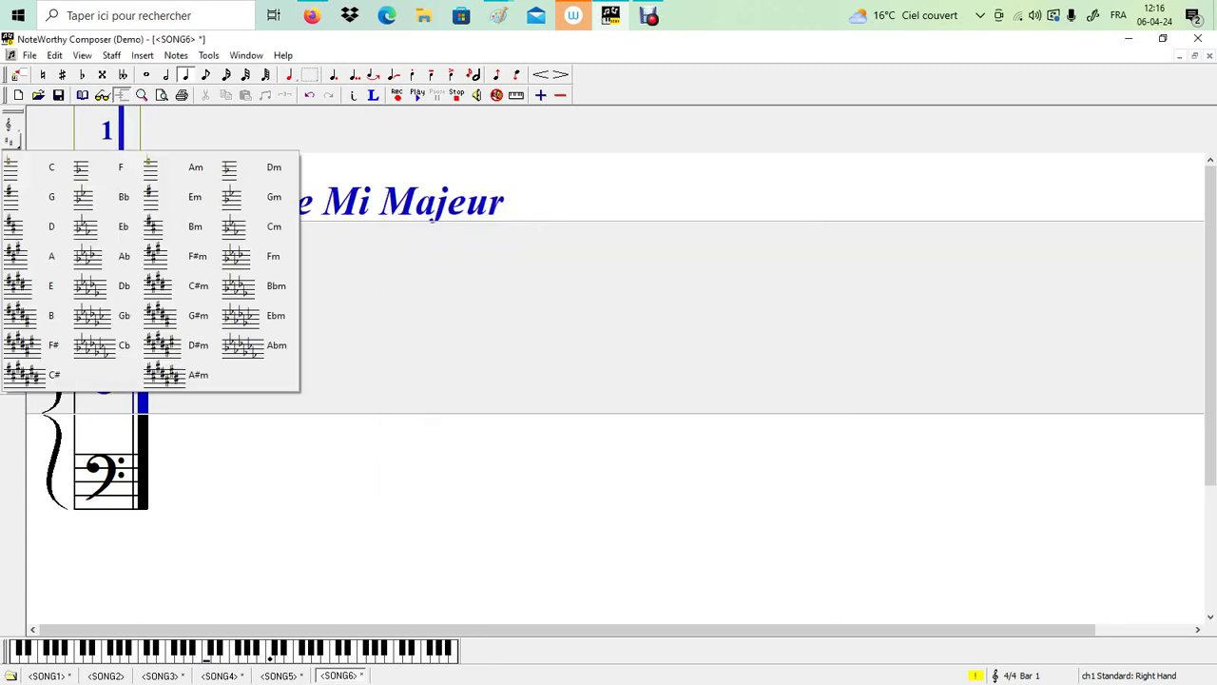
Insert the four-sharp E major key signature on both the treble and bass staves.
key("k")
key("Return")
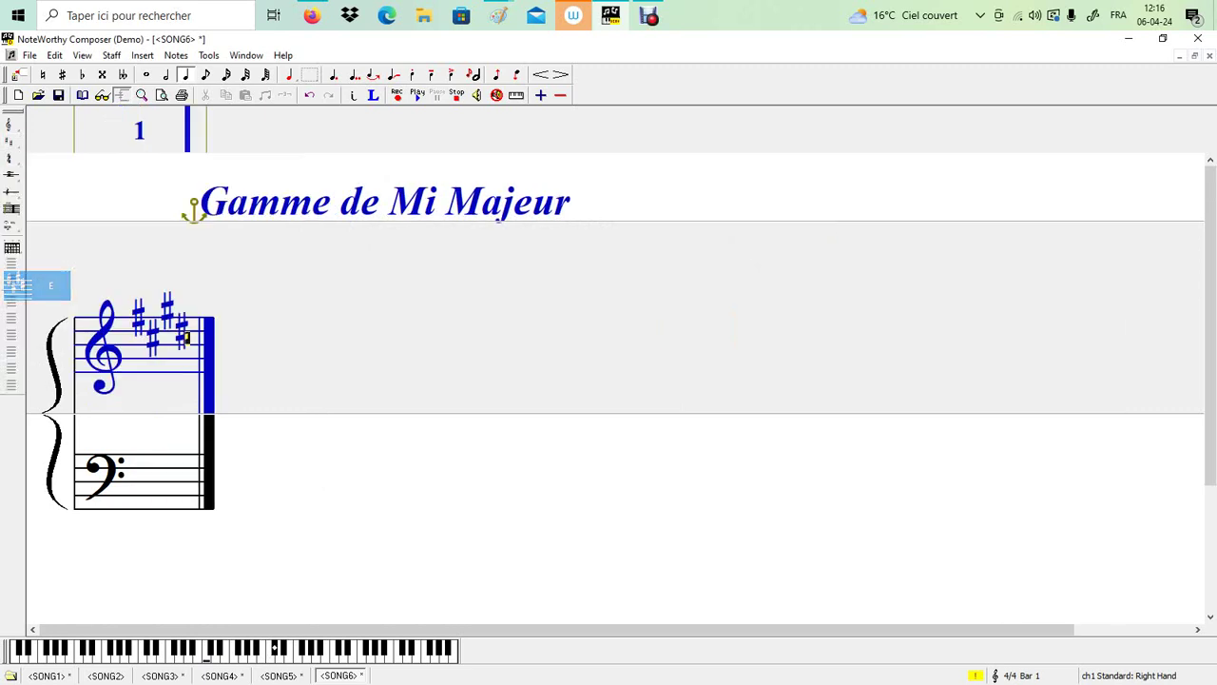
key("Page_Down")
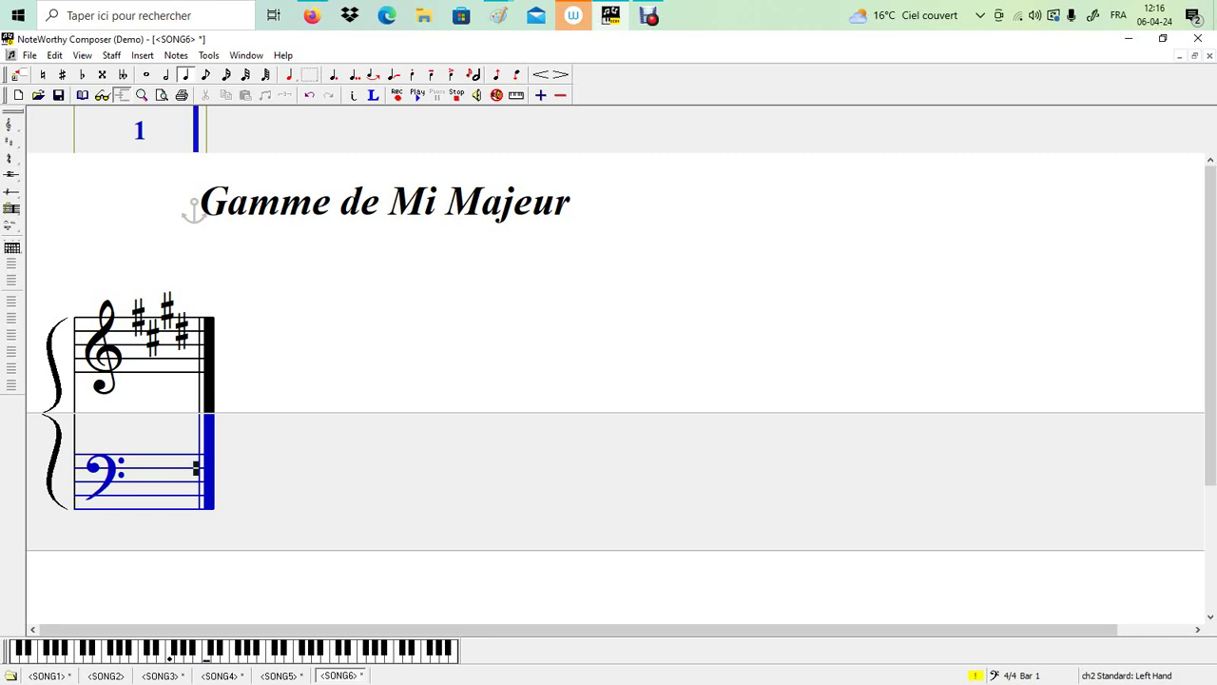
left_click(10, 143)
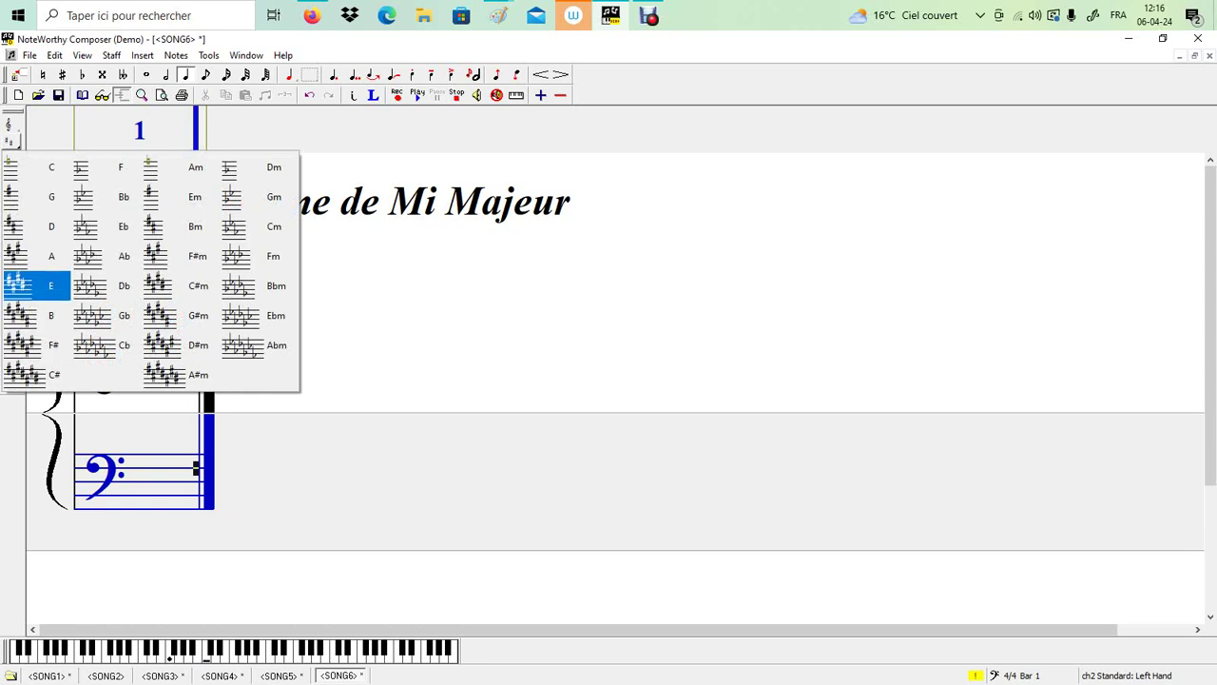
left_click(19, 284)
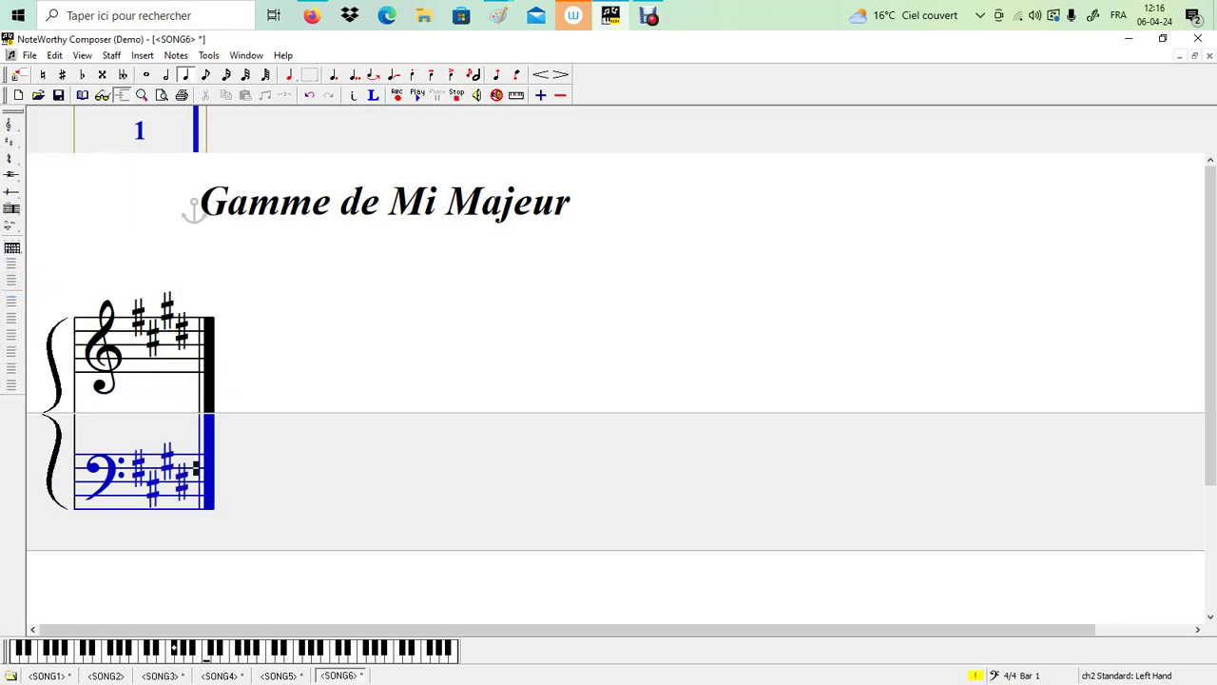
Insert a standard 4/4 time signature after the key signature on both staves.
key("ctrl+Up")
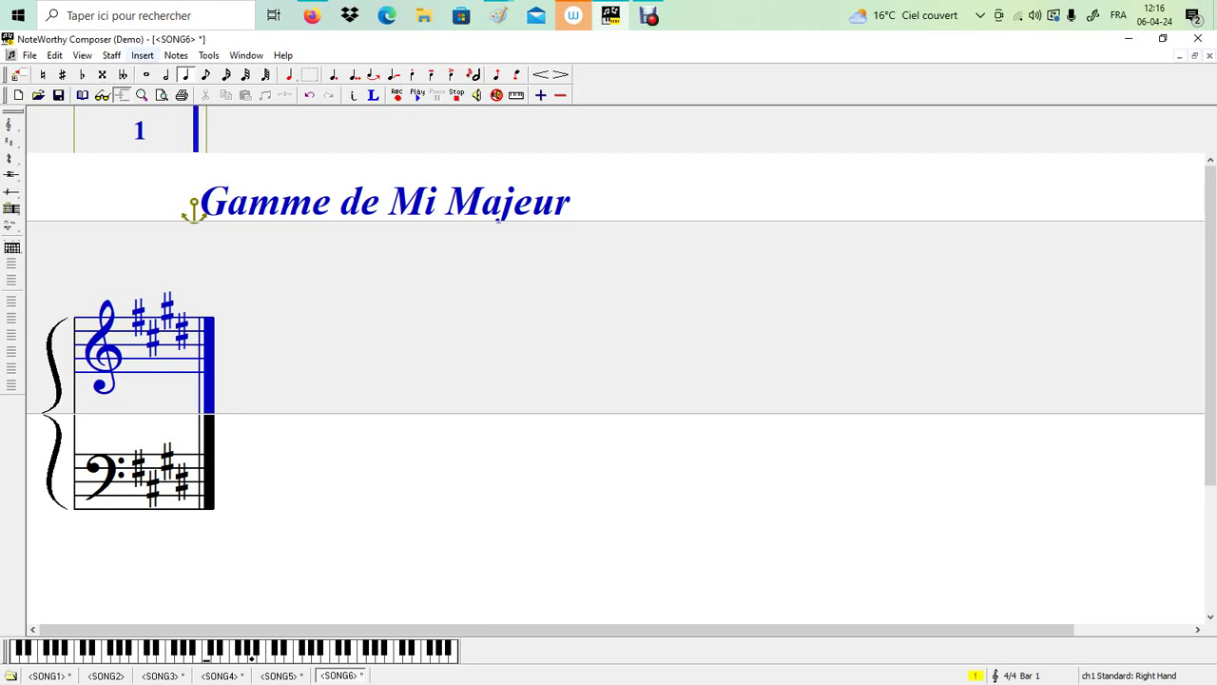
left_click(143, 55)
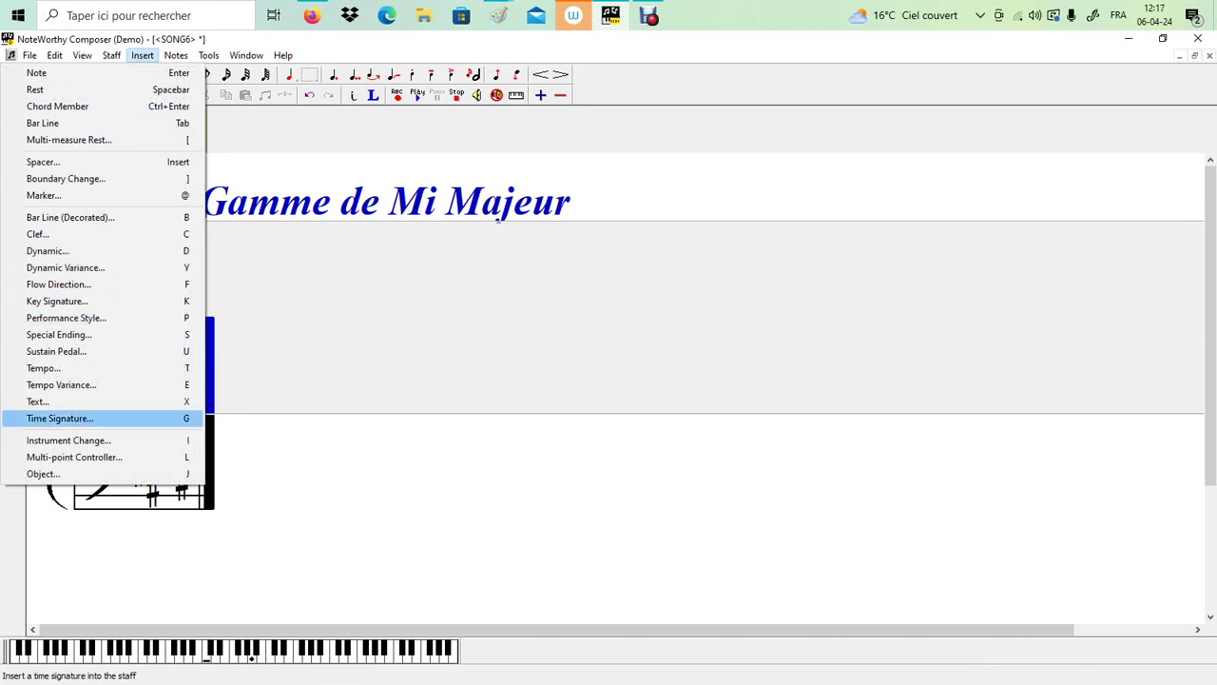
key("Return")
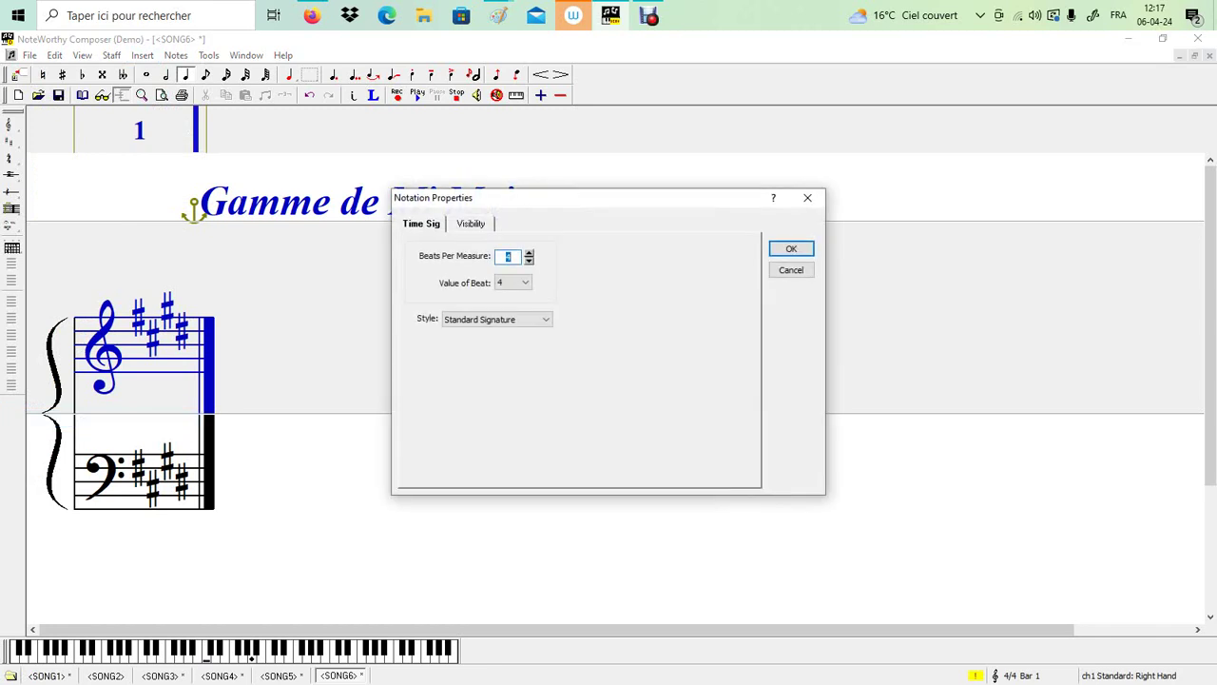
key("Return")
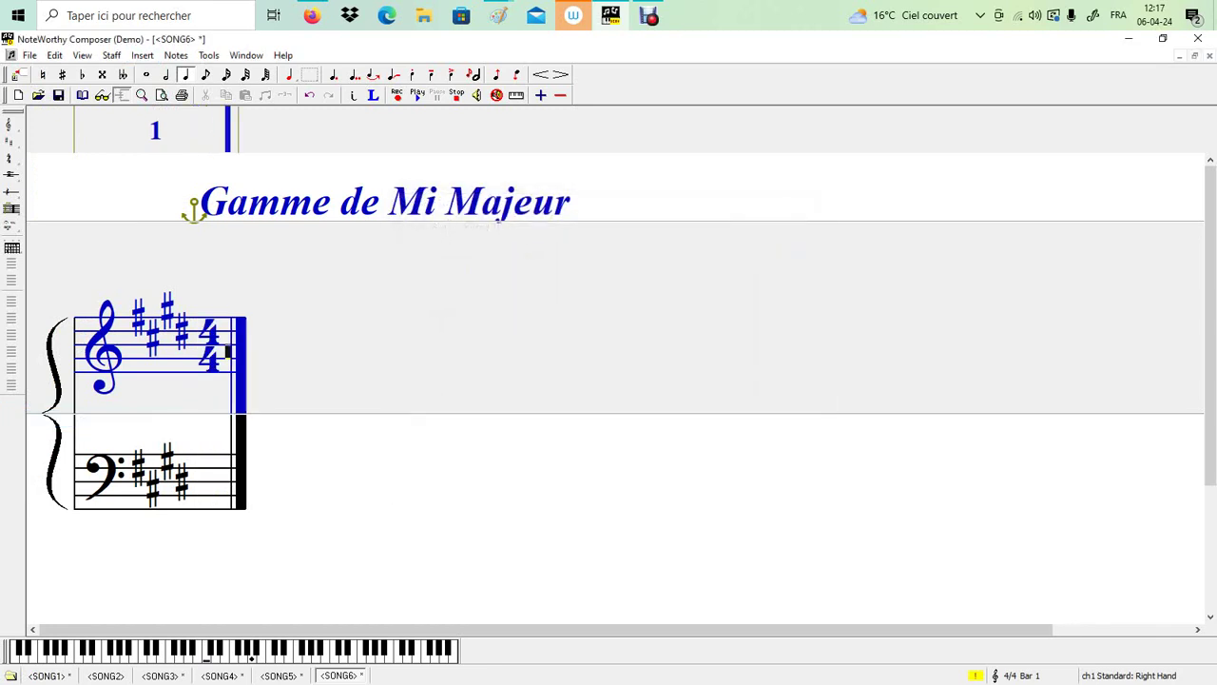
key("ctrl+Down")
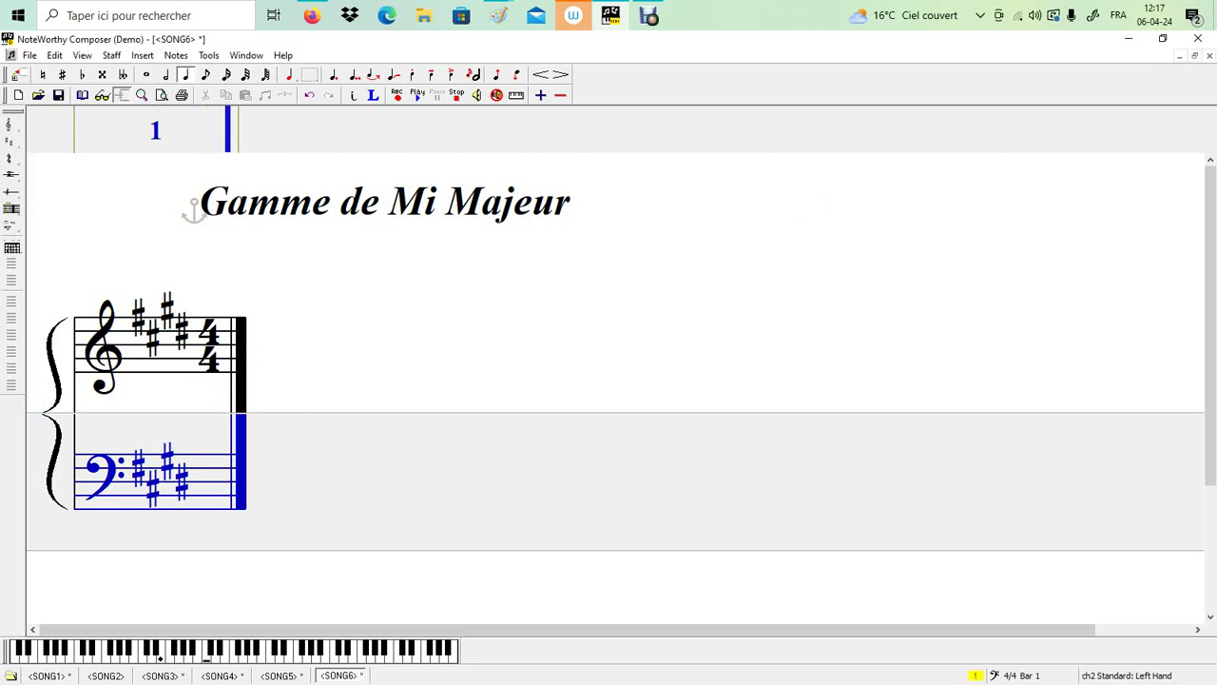
key("t")
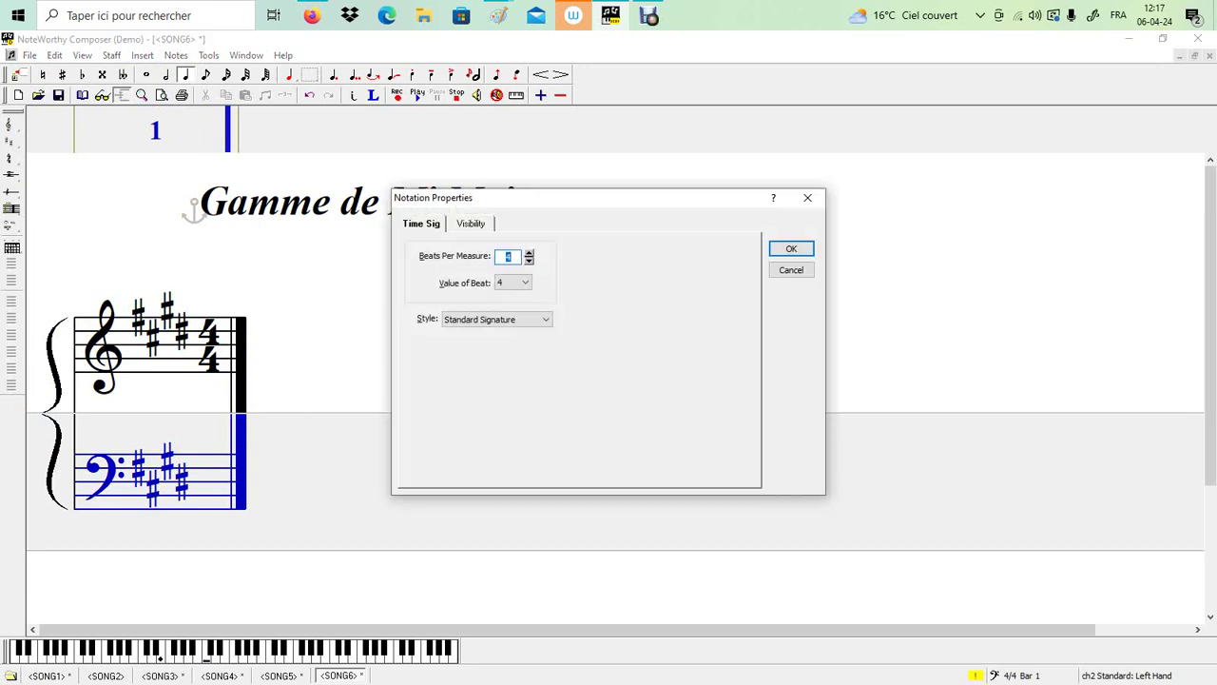
key("Return")
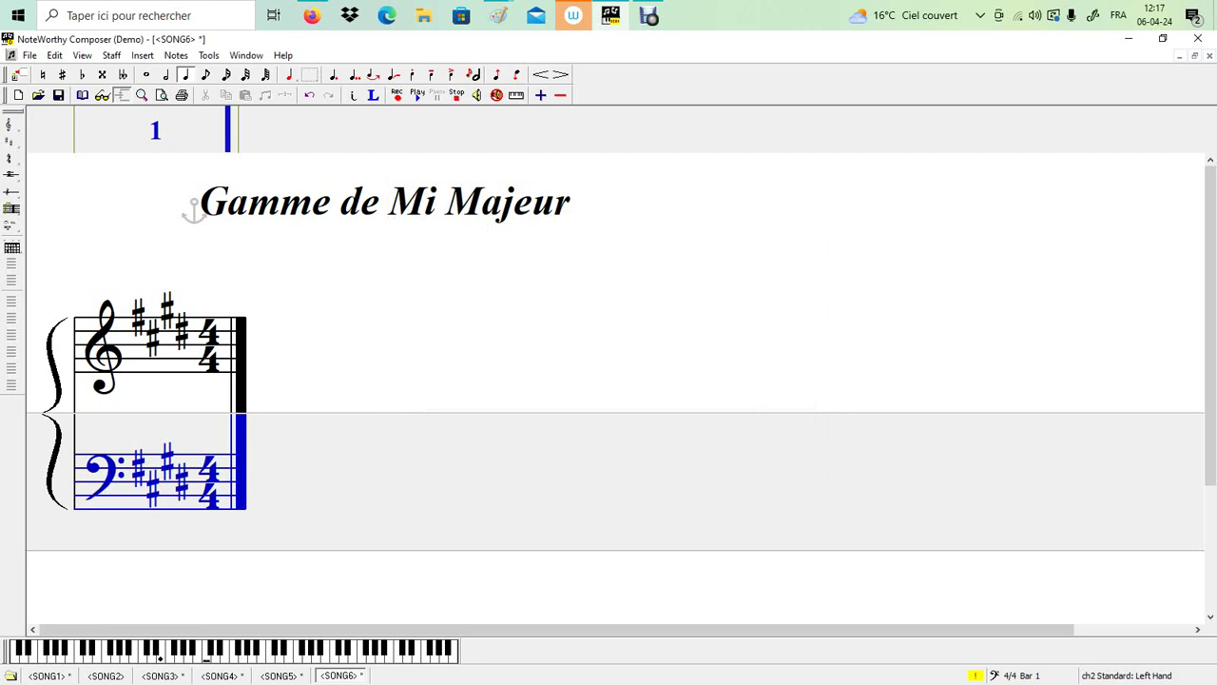
Enter the first four ascending quarter notes of the scale on the treble staff: mi, fa, sol and la.
key("ctrl+Up")
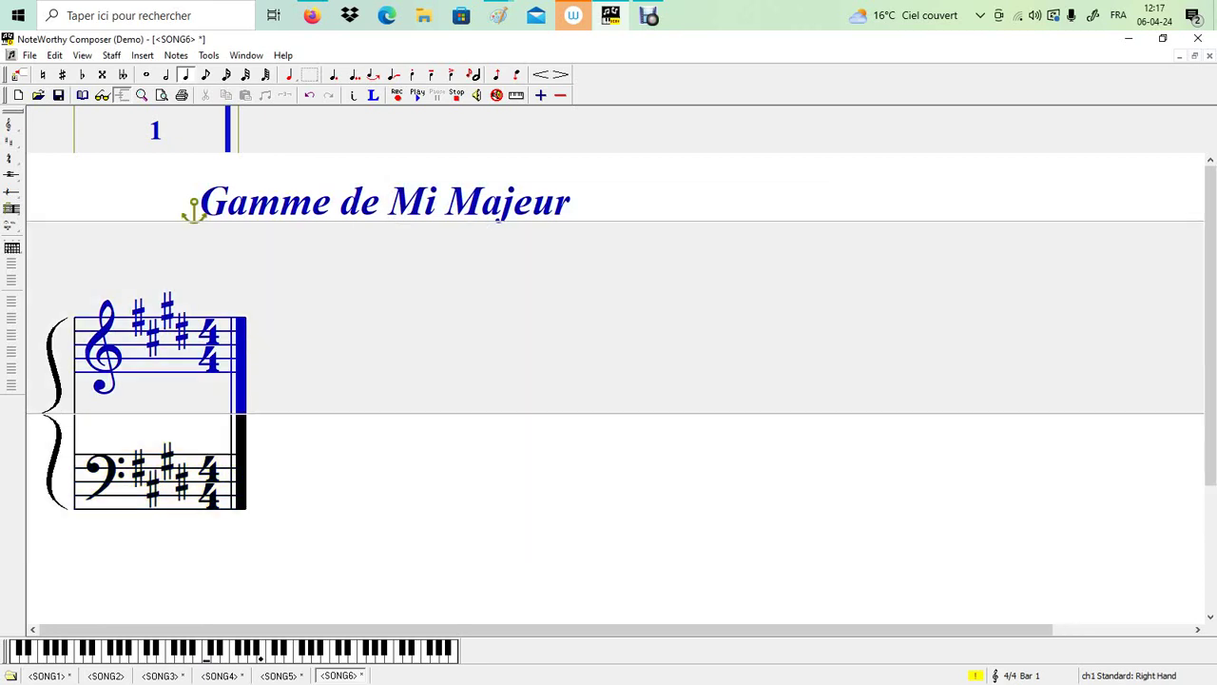
key("Down")
key("Down")
key("Down")
key("Down")
key("Down")
key("Return")
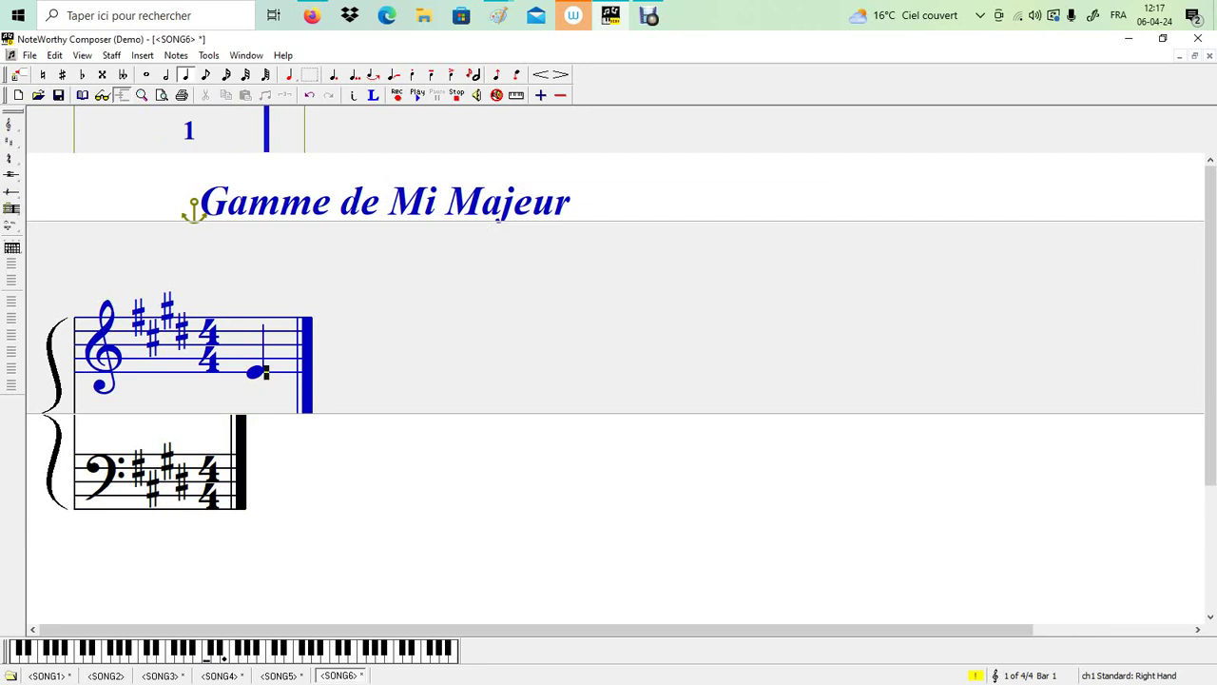
key("Up")
key("Return")
key("Up")
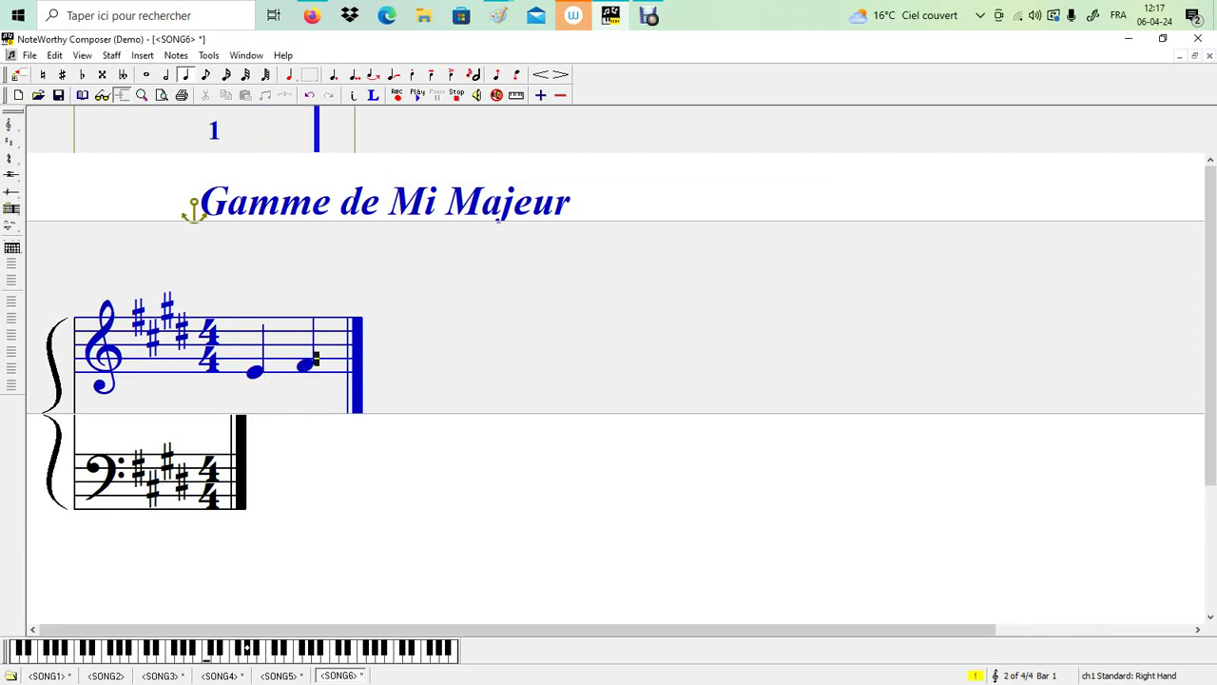
key("Return")
key("Up")
key("Return")
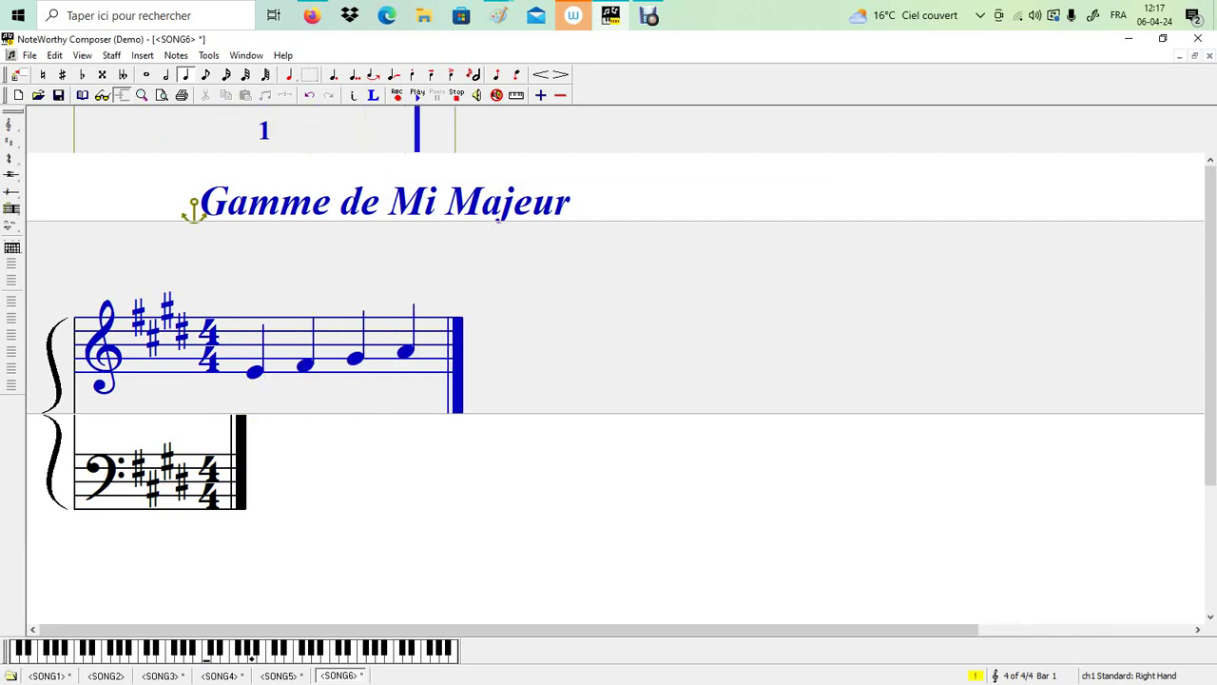
Continue the ascending scale on the treble staff with quarter notes si, do, ré and the upper mi.
key("Up")
key("Return")
key("Up")
key("Return")
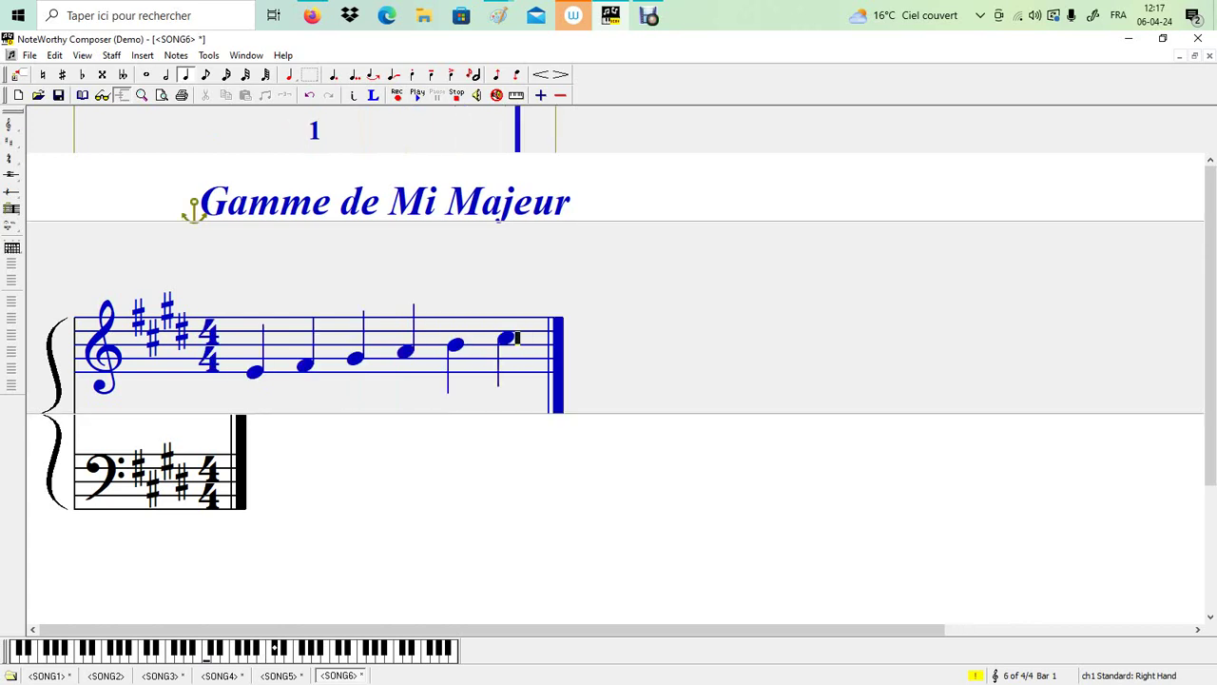
key("Up")
key("Return")
key("Up")
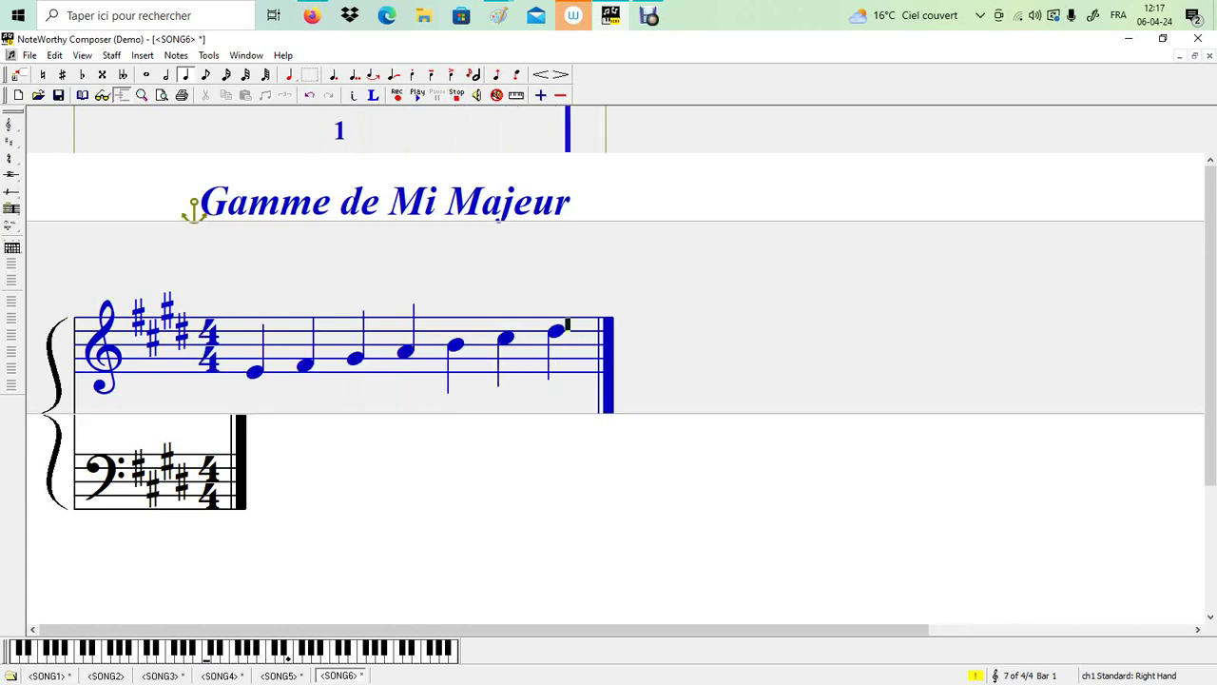
key("Return")
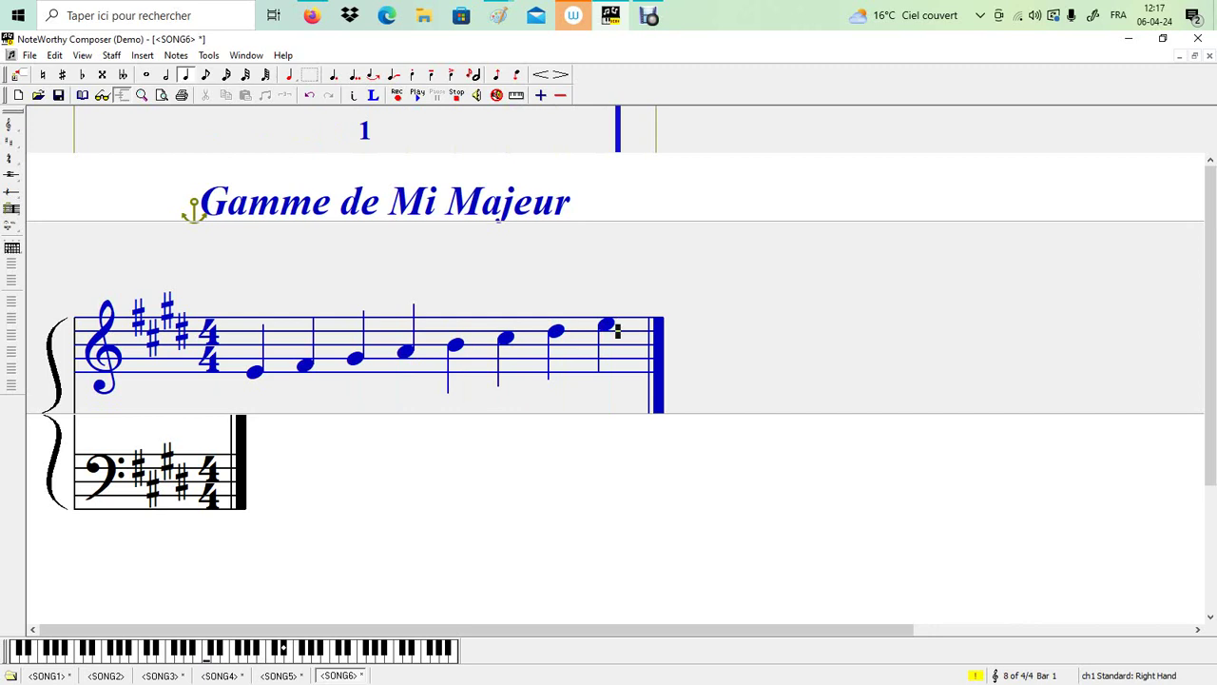
Continue the treble staff with the descending quarter notes ré, do, si, la, sol and fa.
key("Down")
key("Return")
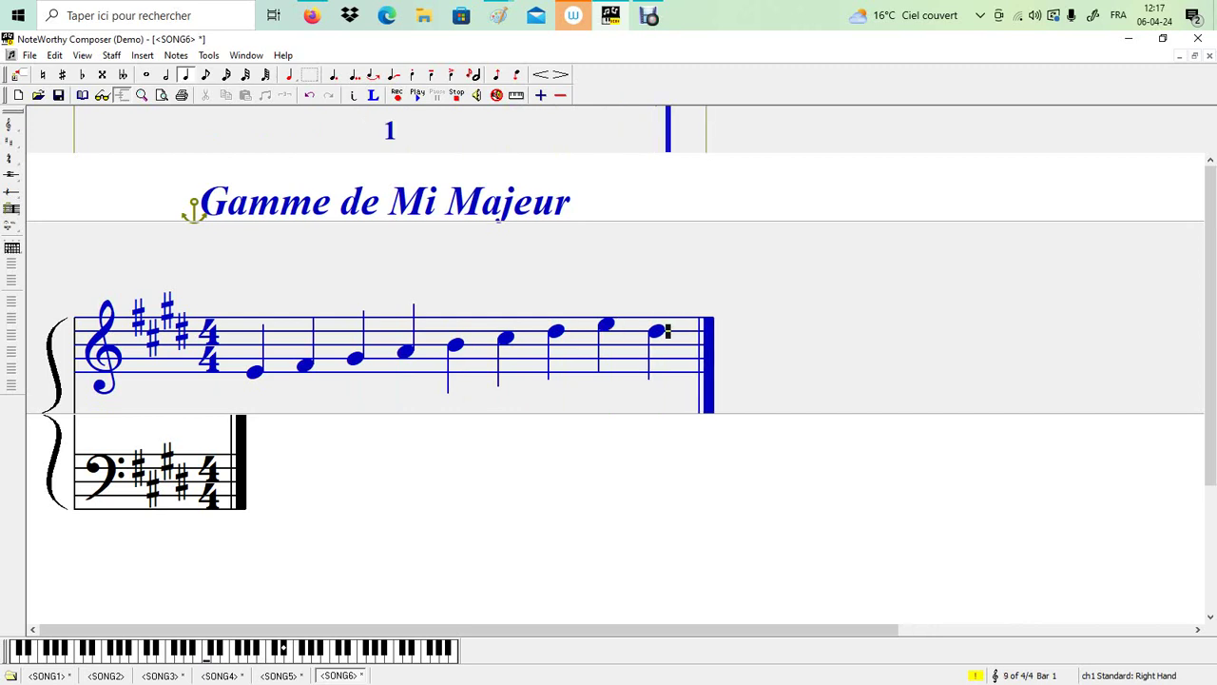
key("Down")
key("Return")
key("Down")
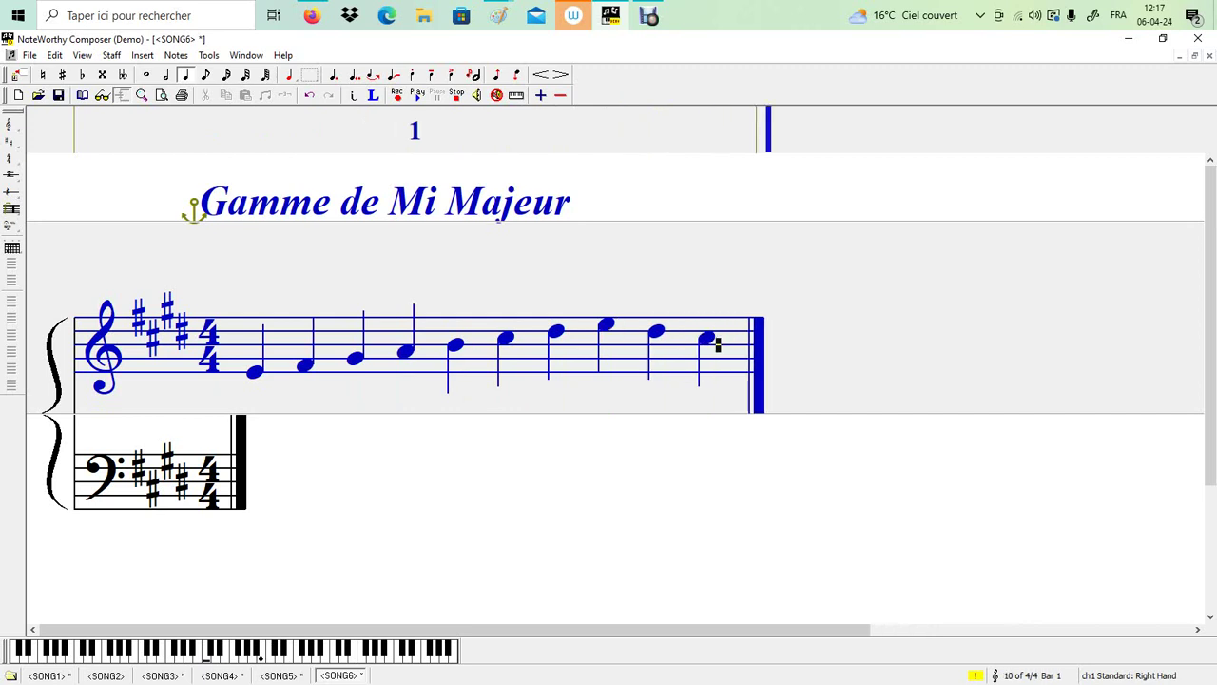
key("Return")
key("Down")
key("Return")
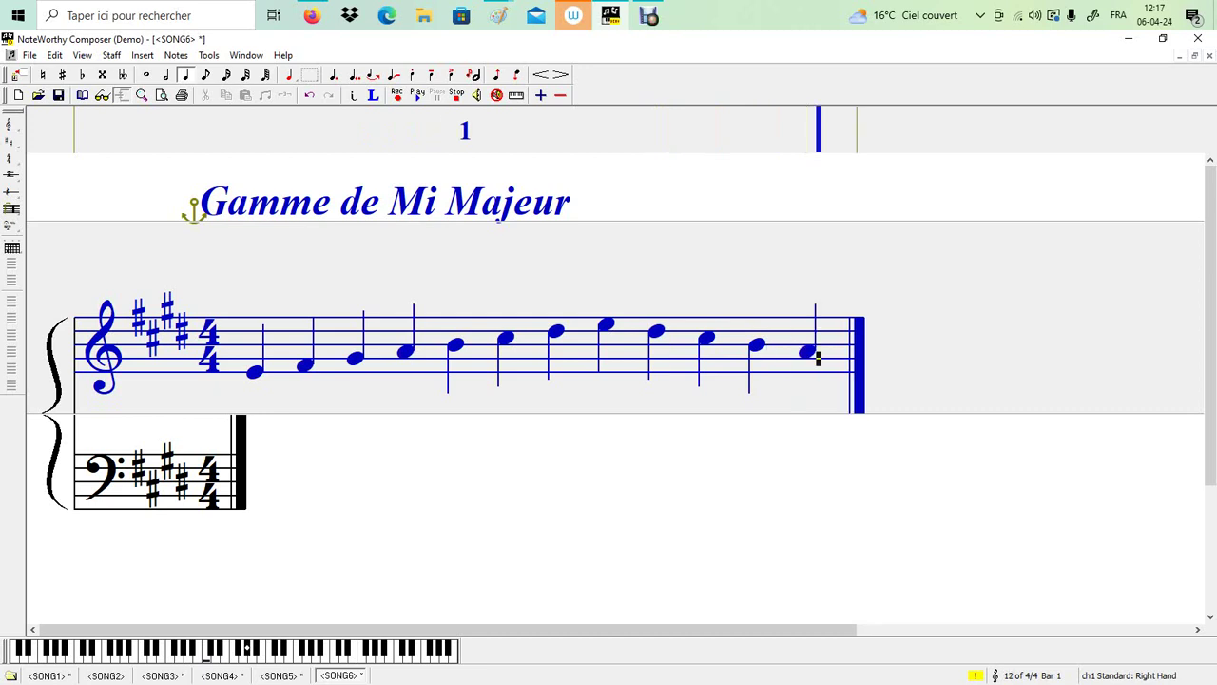
key("Return")
key("Down")
key("Return")
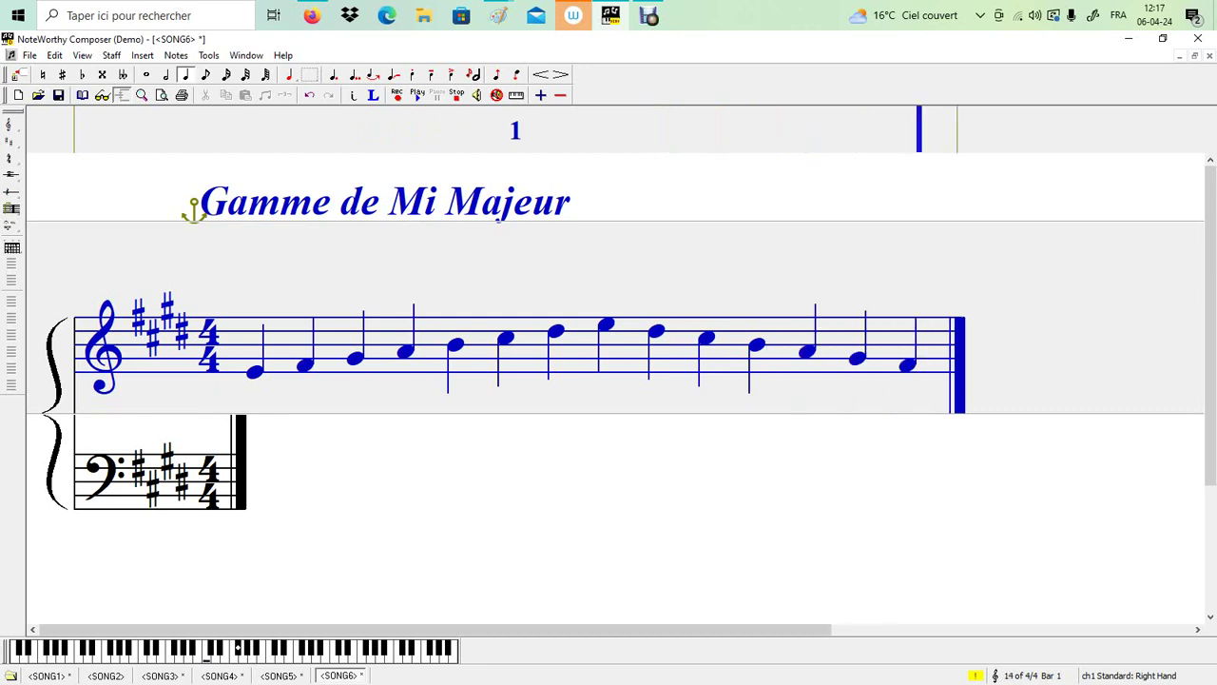
key("8")
key("Return")
key("BackSpace")
key("4")
key("Home")
key("Return")
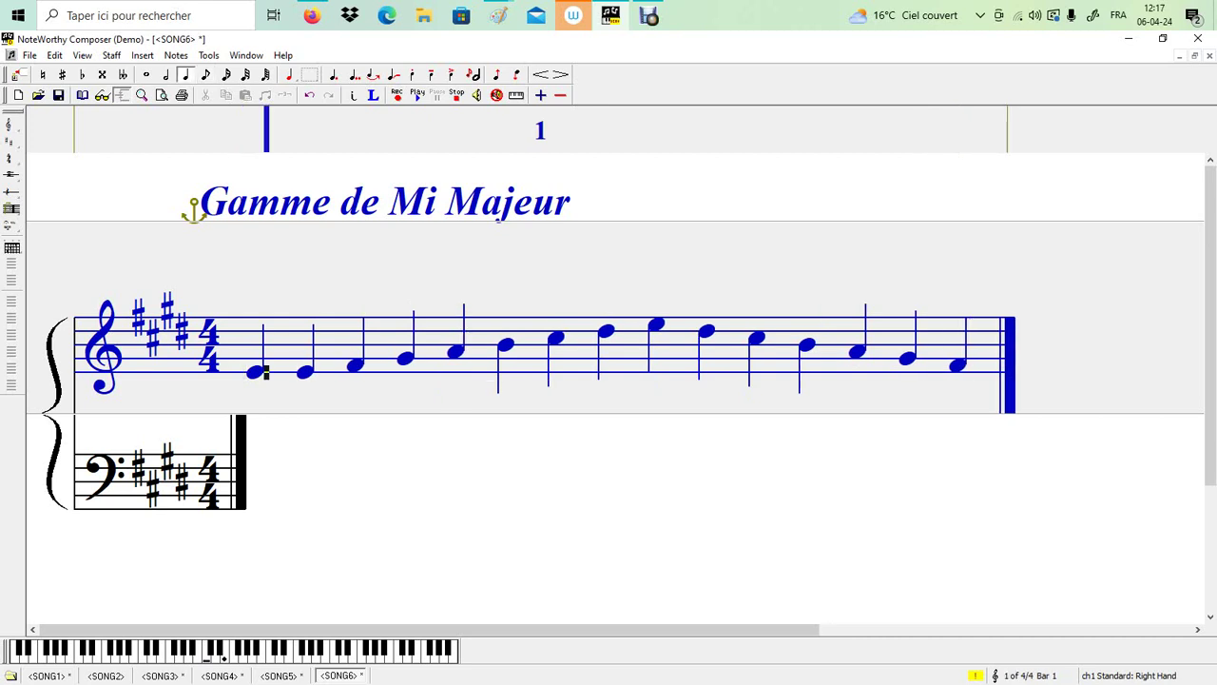
key("Delete")
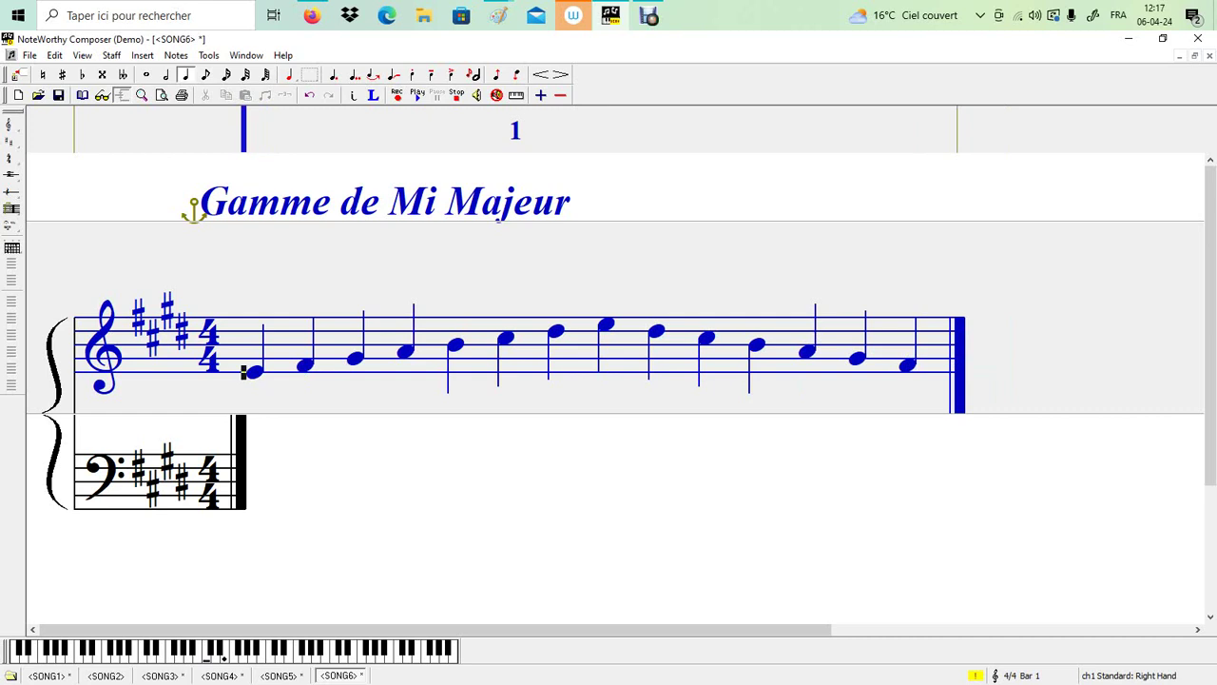
Close the treble scale with a low mi quarter note at the end of the staff.
key("End")
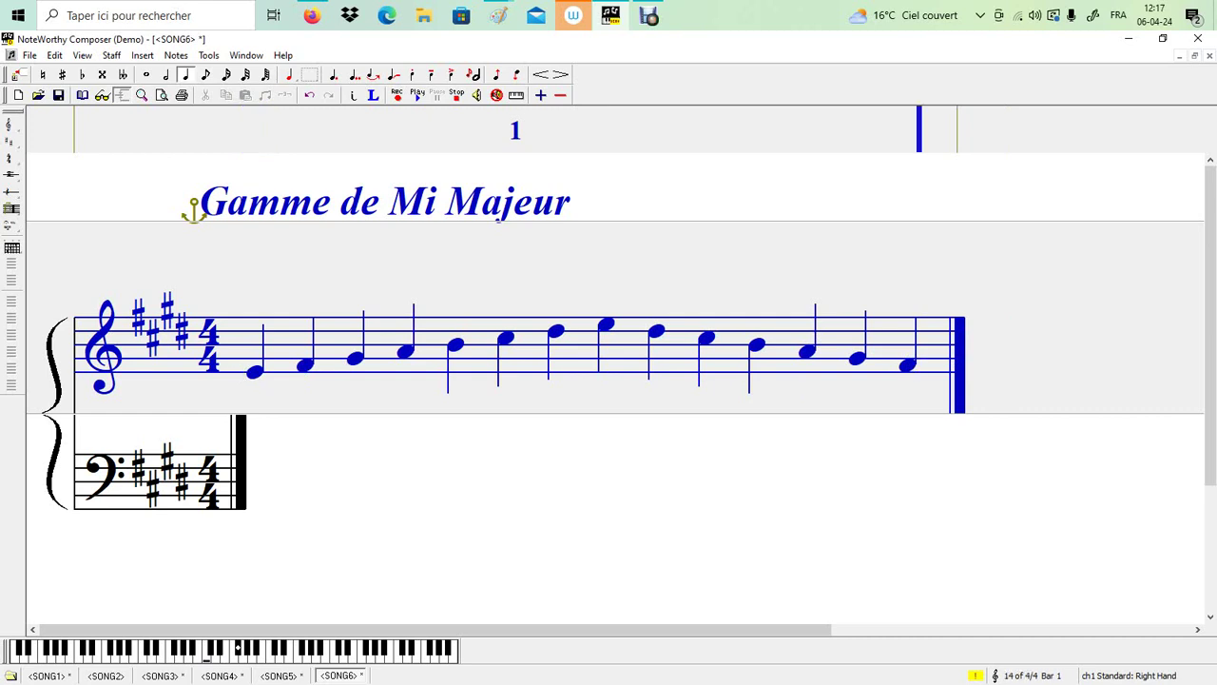
key("Return")
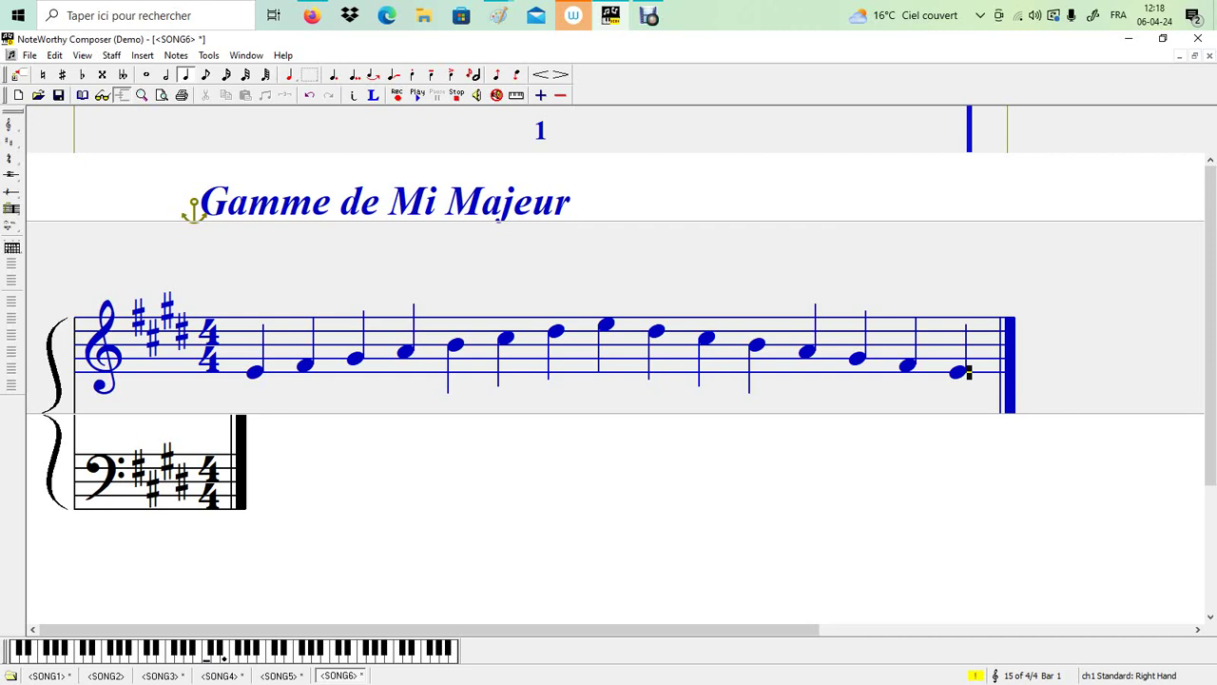
Start the scale on the bass staff with the quarter notes mi and fa.
key("ctrl+Down")
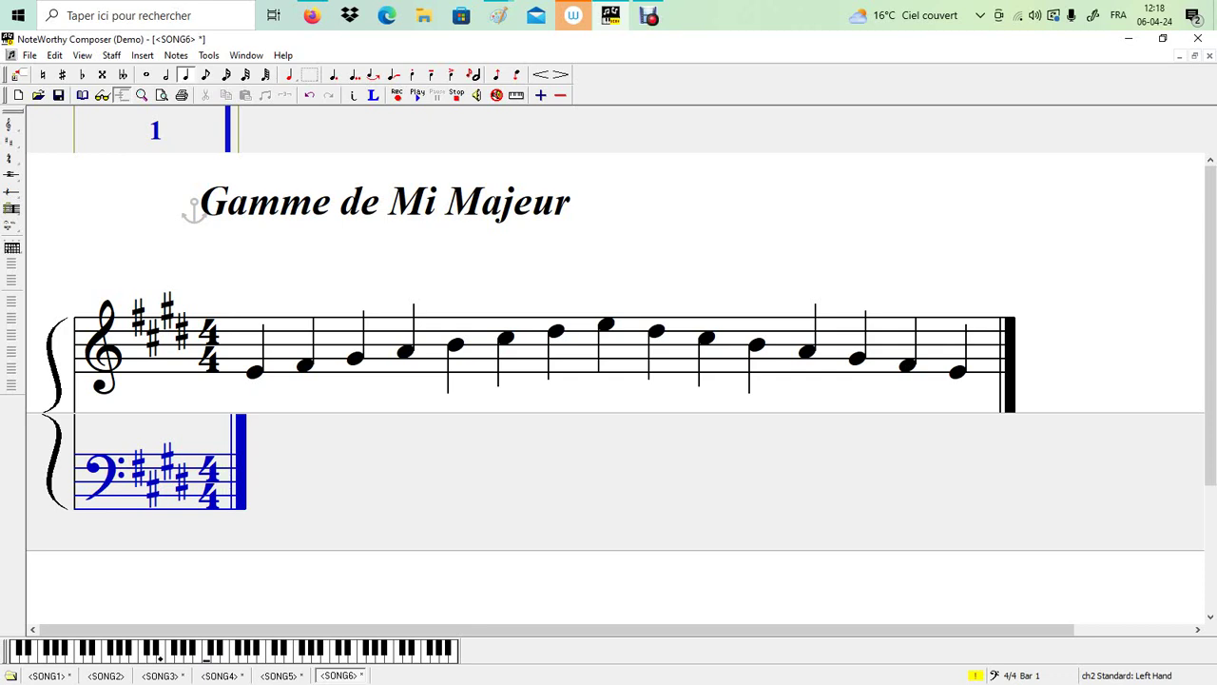
key("Return")
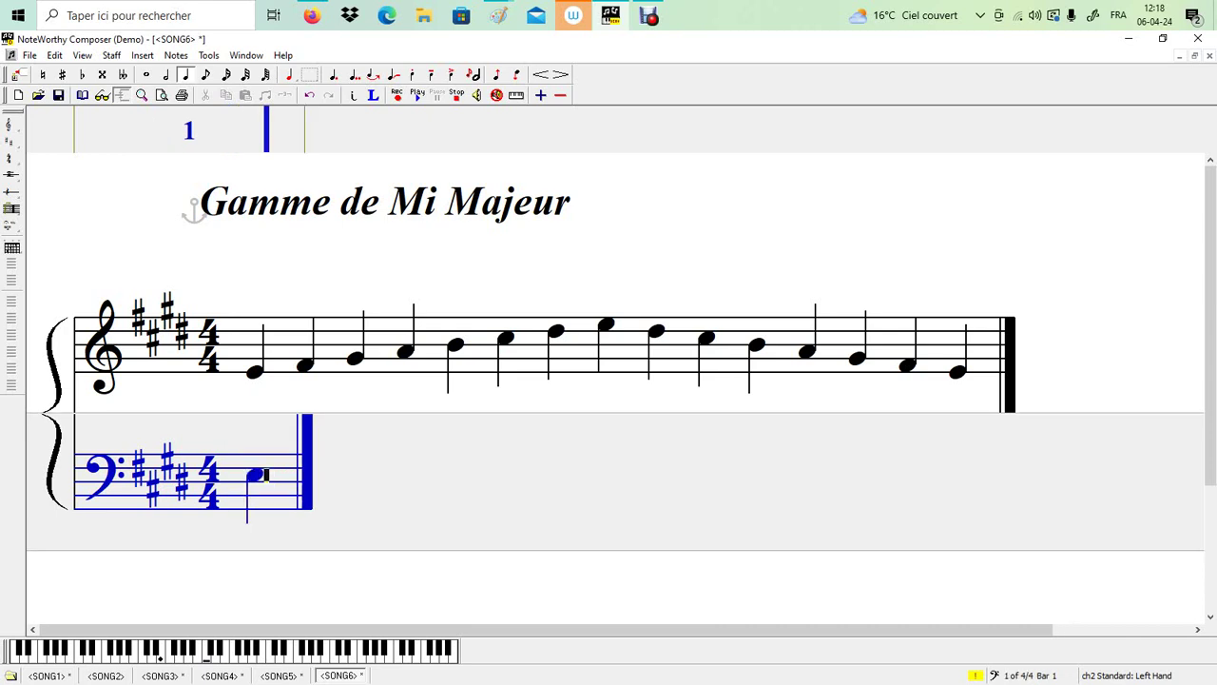
key("Up")
key("Return")
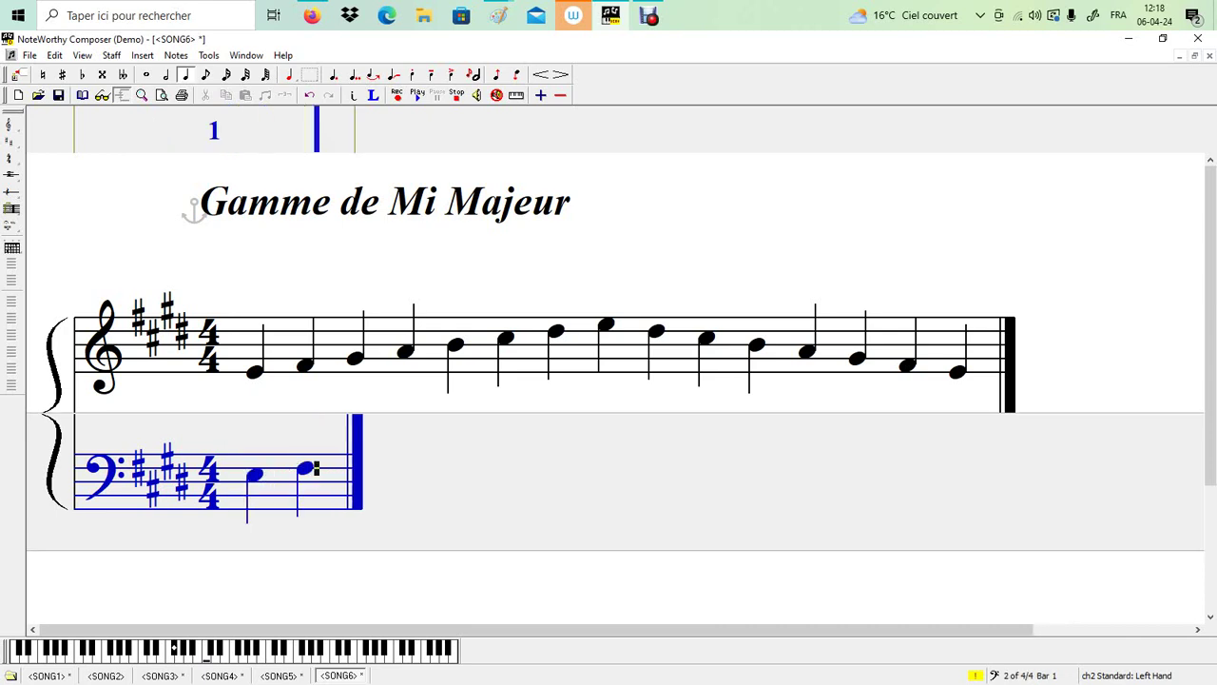
key("Up")
key("Down")
key("Return")
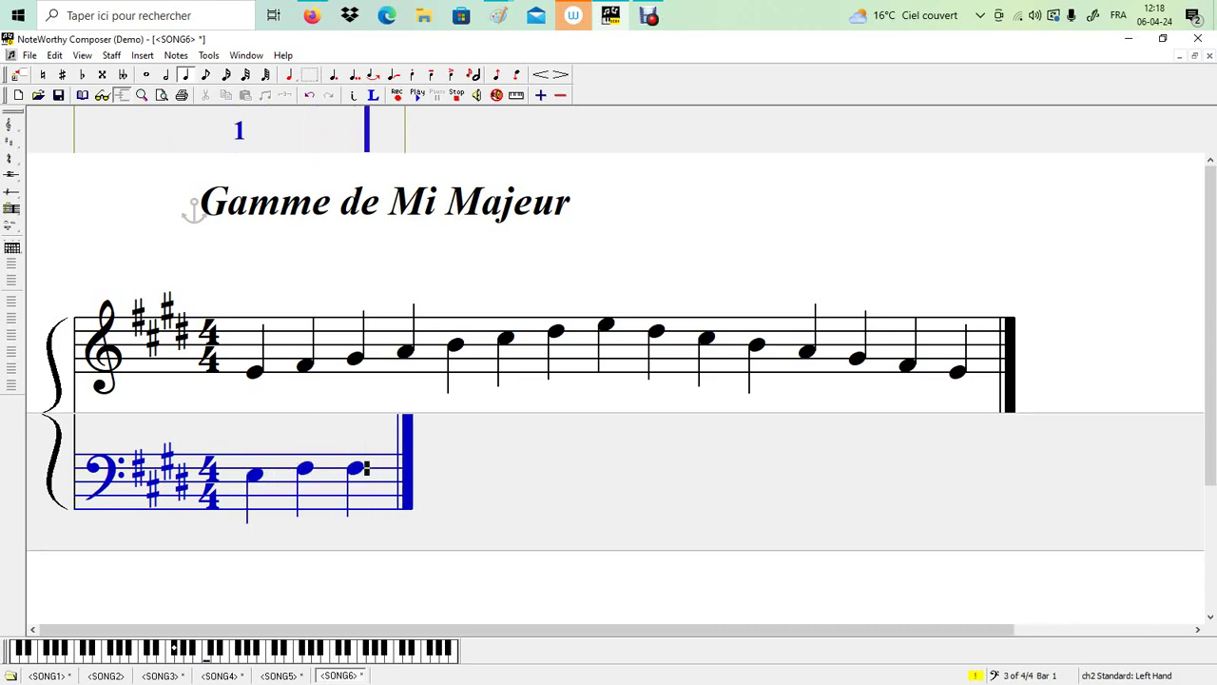
key("BackSpace")
Continue the ascending scale on the bass staff with quarter notes sol, la, si, do, ré and the upper mi.
key("Up")
key("Return")
key("Up")
key("Return")
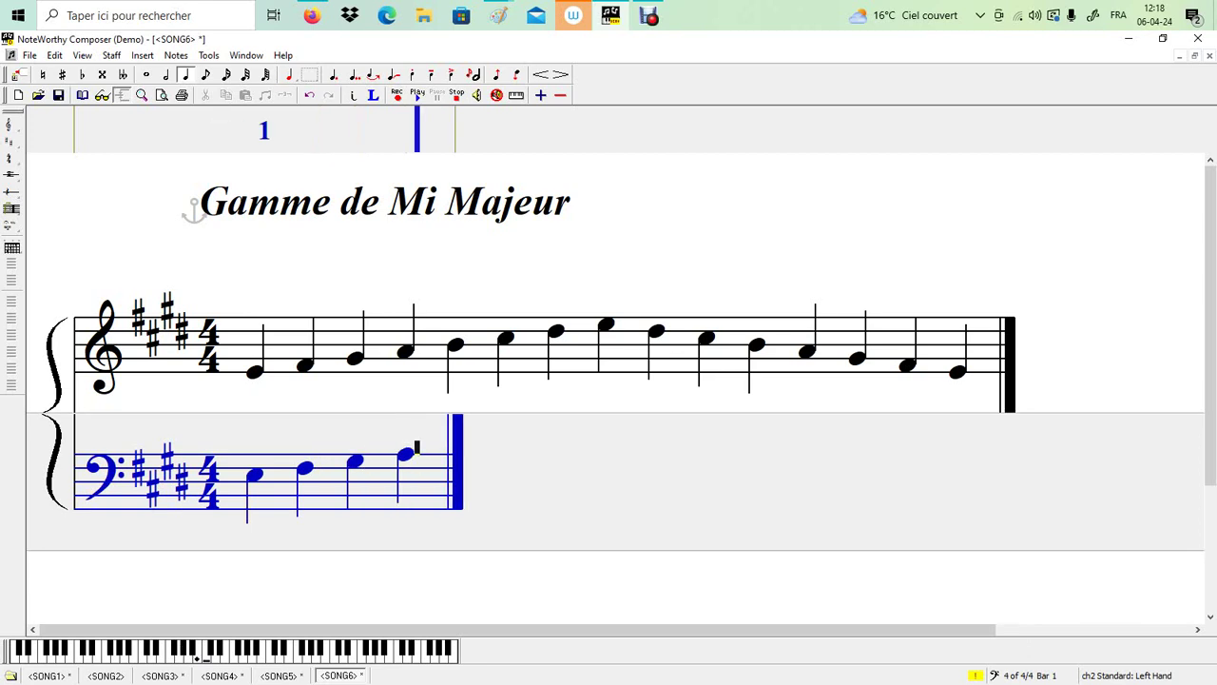
key("Up")
key("Return")
key("Up")
key("Return")
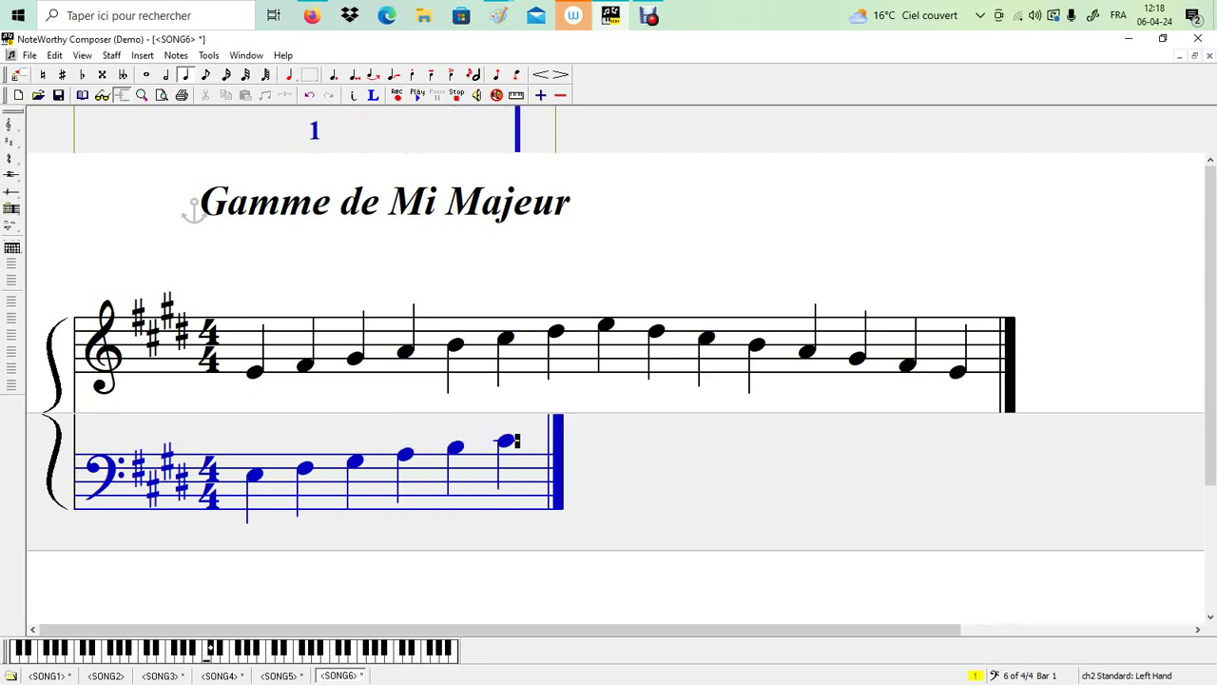
key("Up")
key("Return")
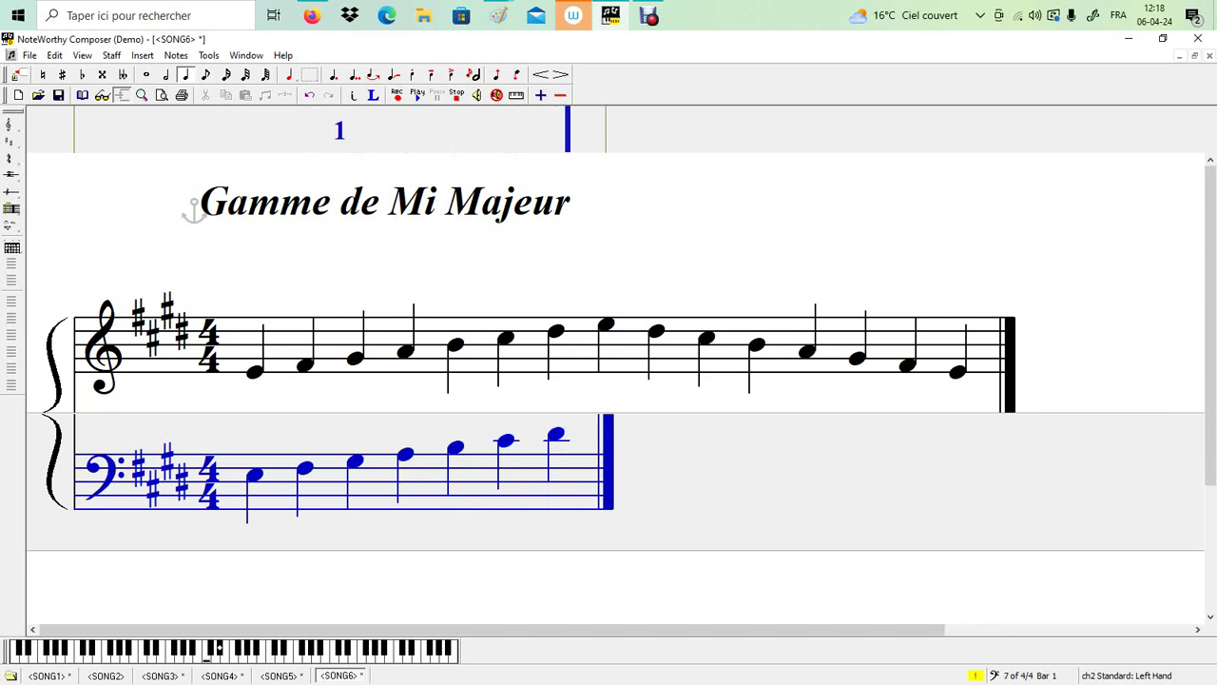
key("Up")
key("Return")
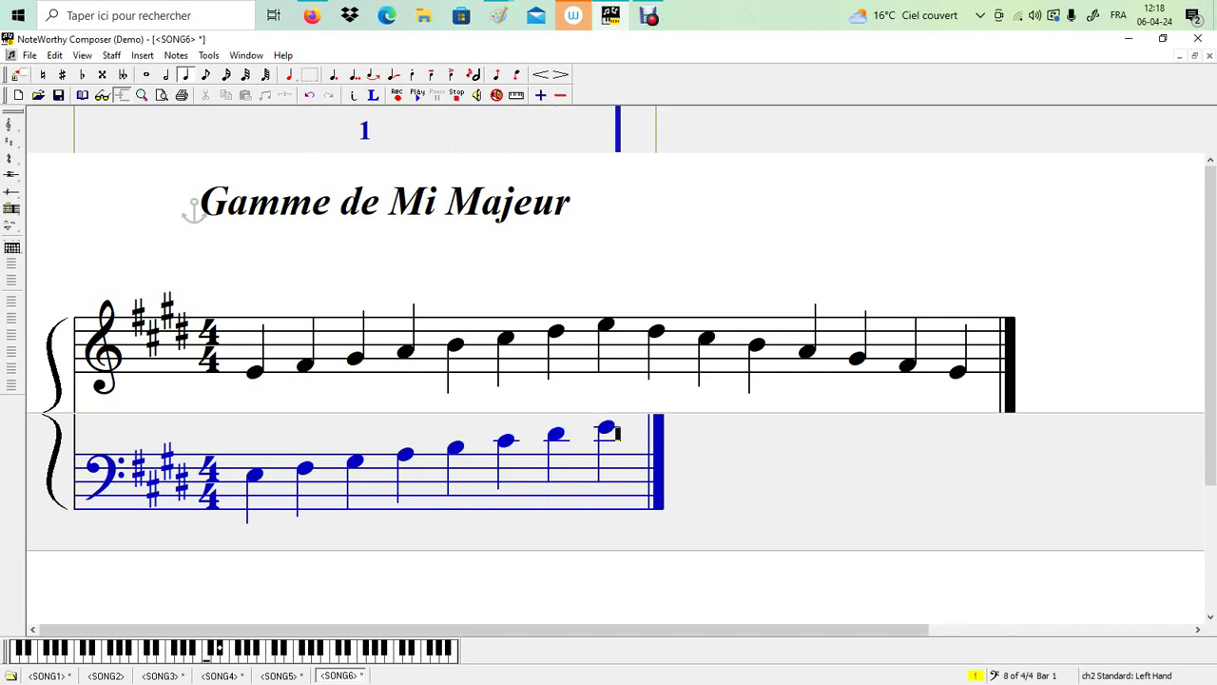
Enter the descending quarter notes ré, do, si and la on the bass staff.
key("Return")
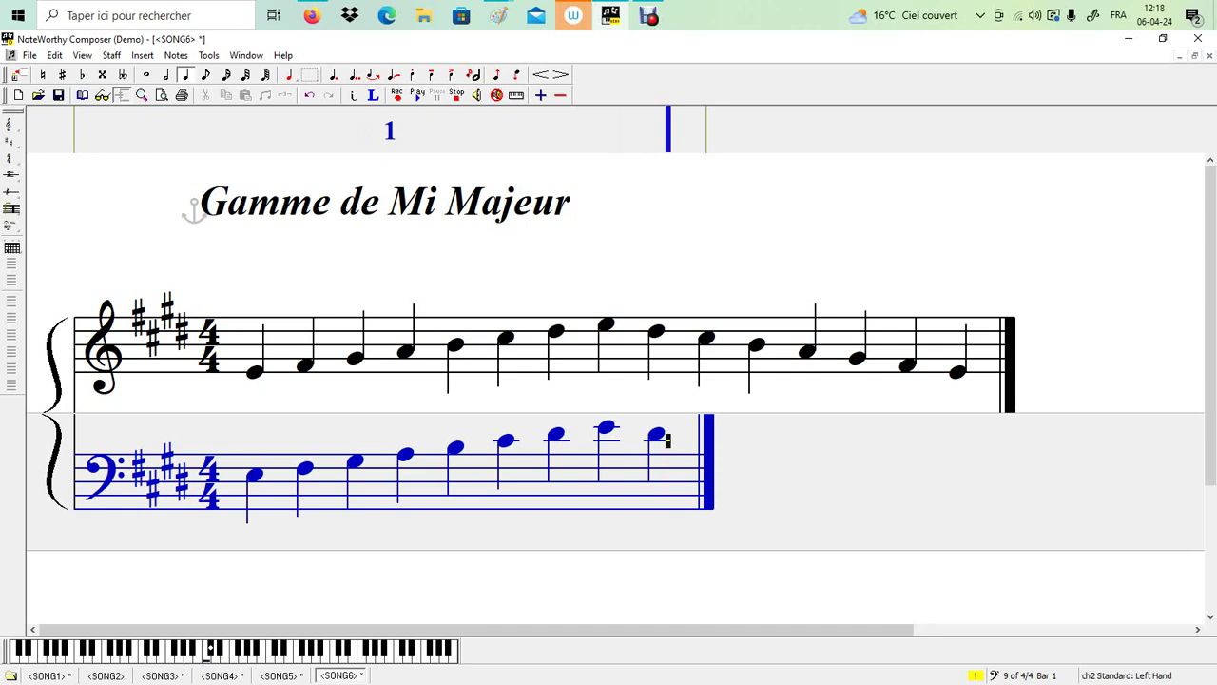
key("Return")
key("Down")
key("Return")
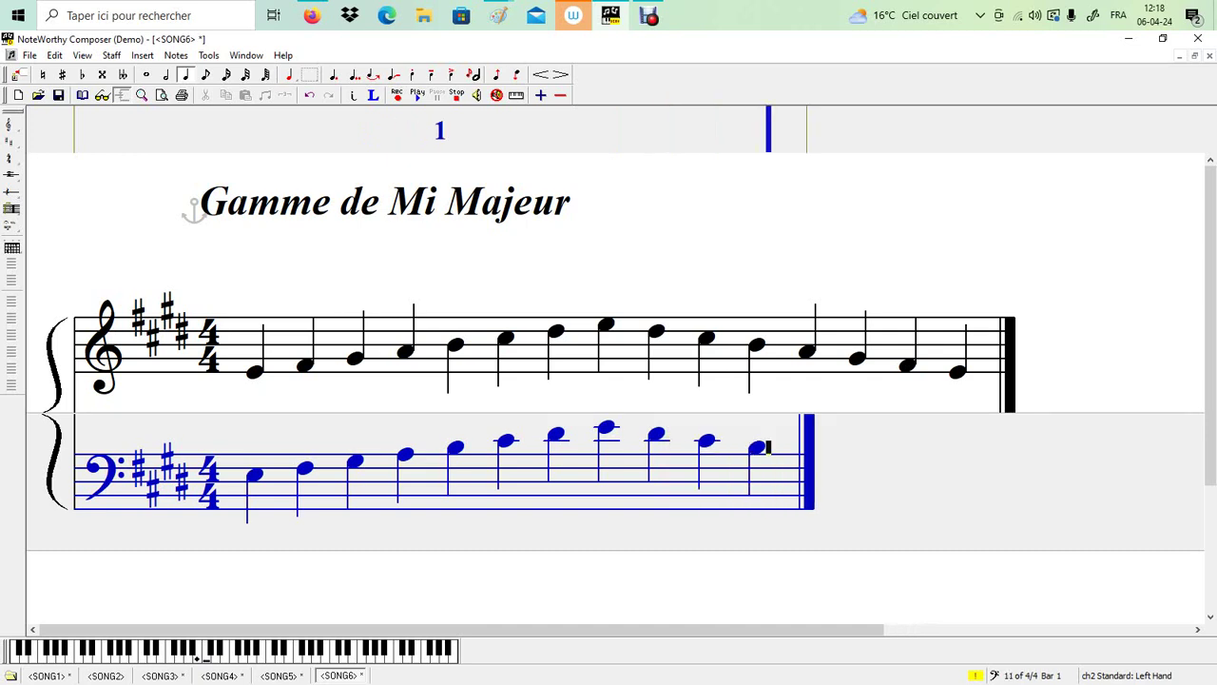
key("8")
key("Return")
key("BackSpace")
key("4")
key("Return")
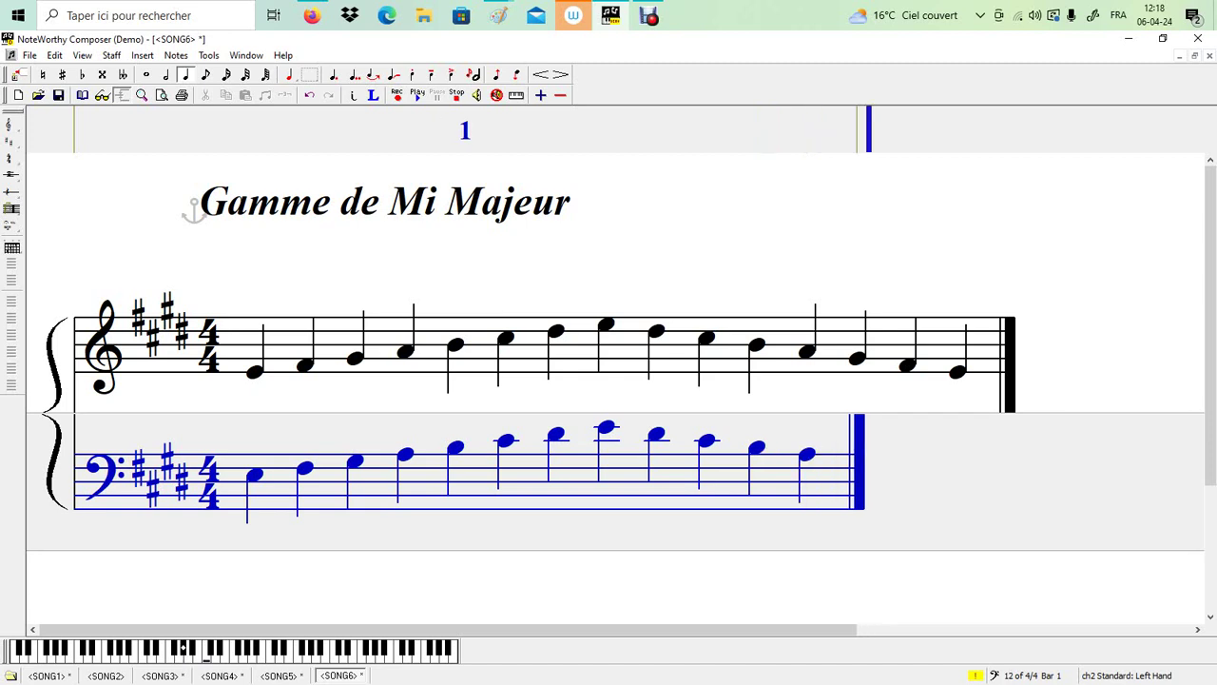
Finish the bass scale with the descending quarter notes sol, fa and low mi.
key("Return")
key("Return")
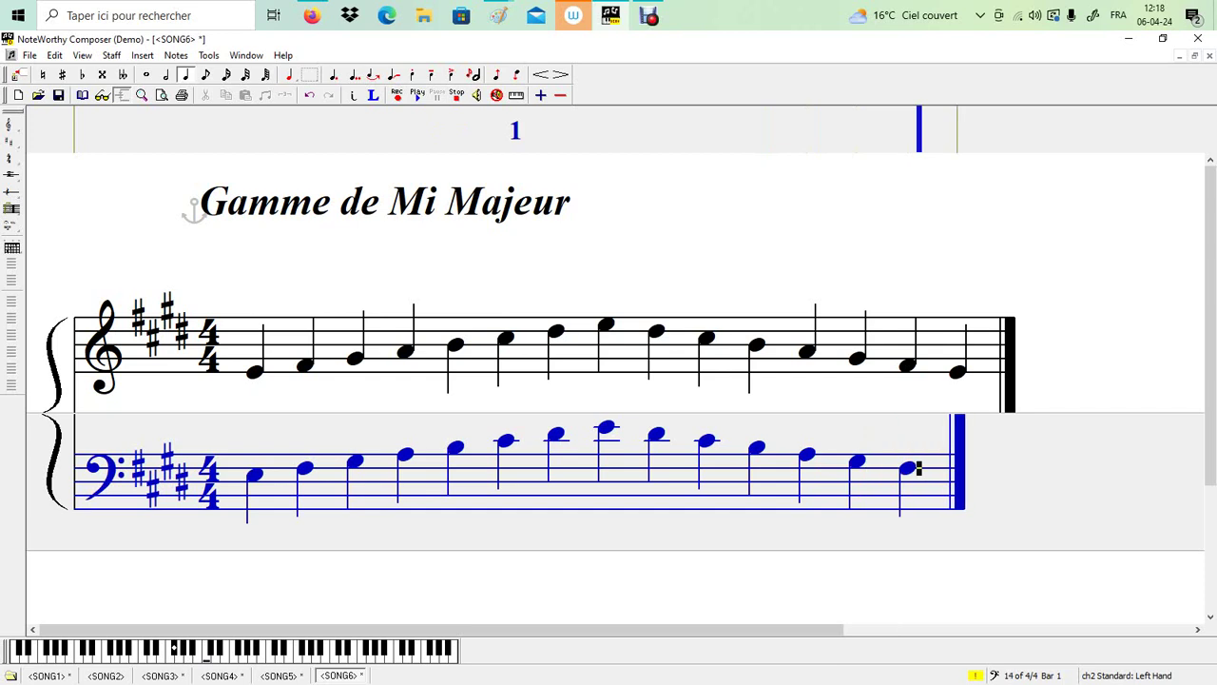
key("Return")
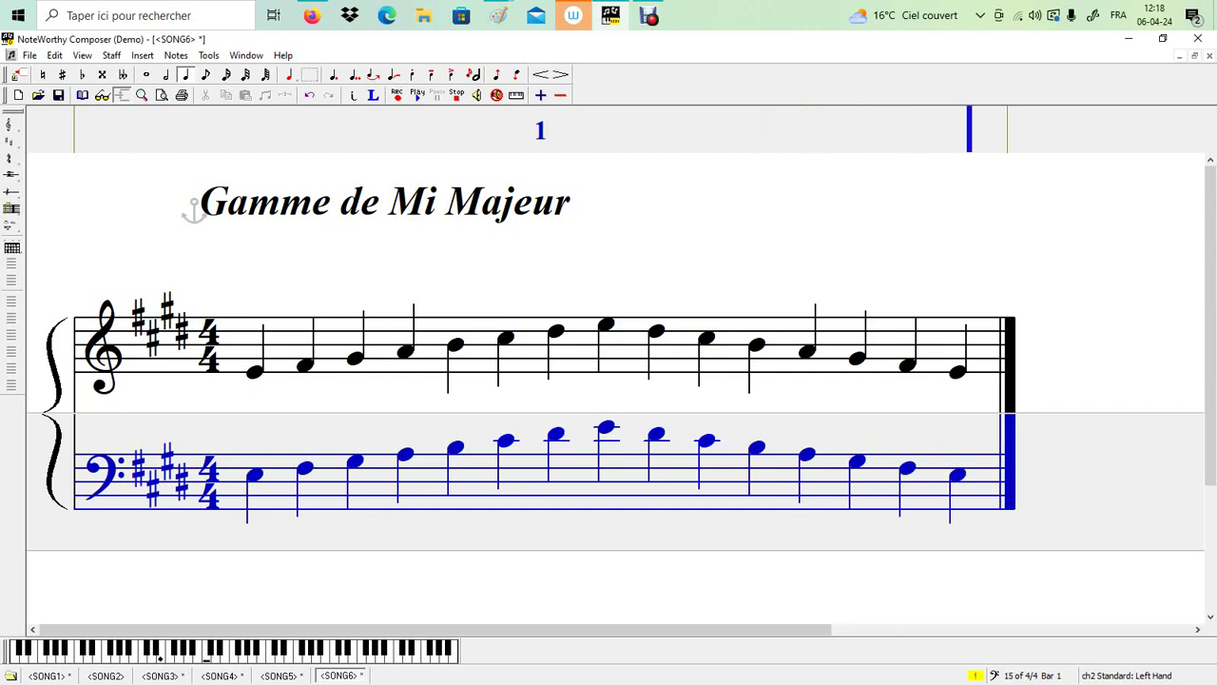
Place the insertion point before the first treble note and look through the available commands for inserting bar lines.
left_click(243, 354)
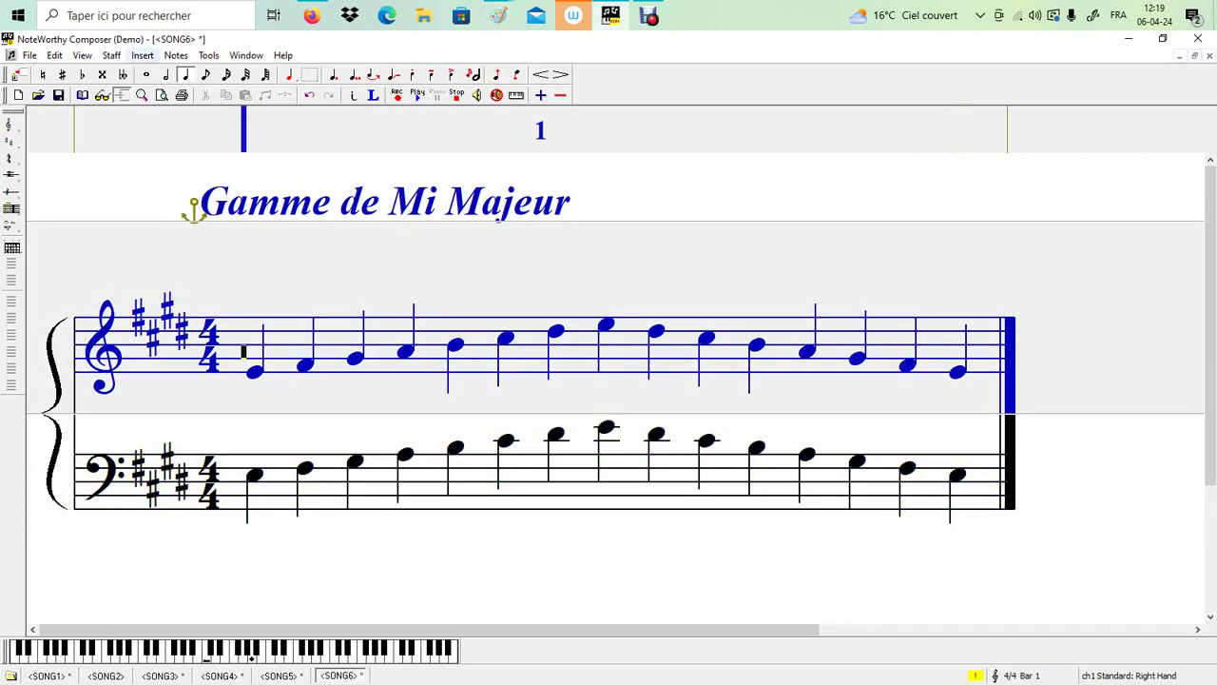
left_click(143, 55)
key("Up")
key("Up")
key("Up")
key("Up")
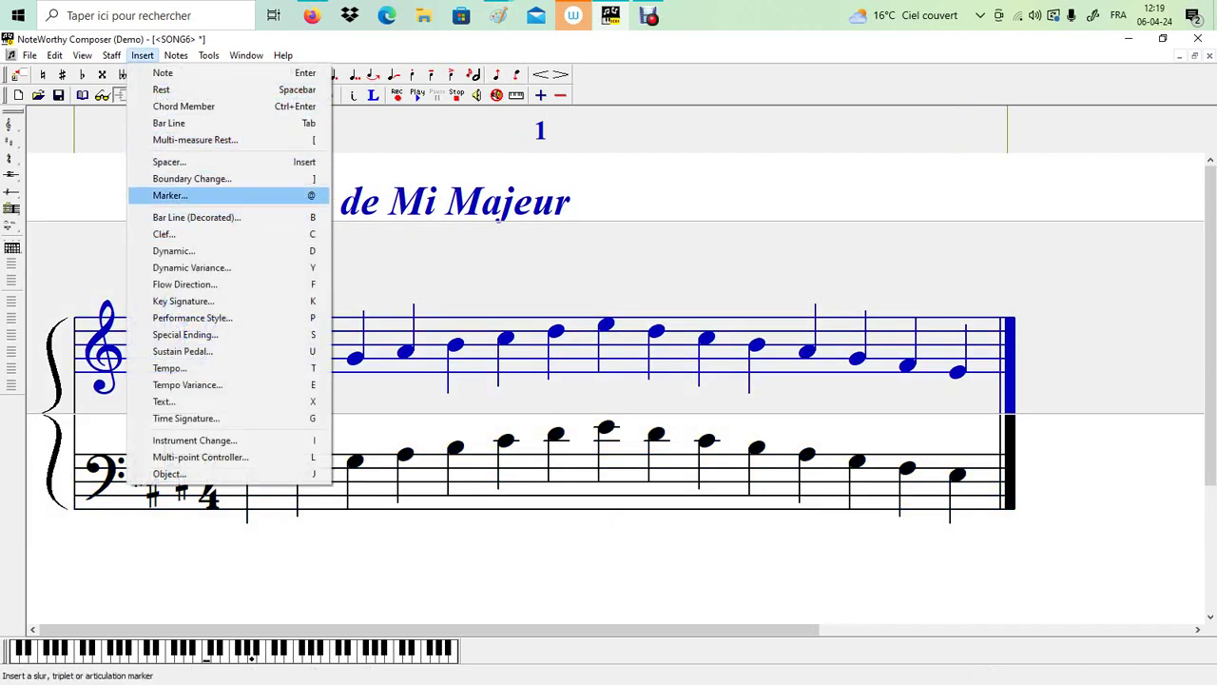
key("Down")
key("Down")
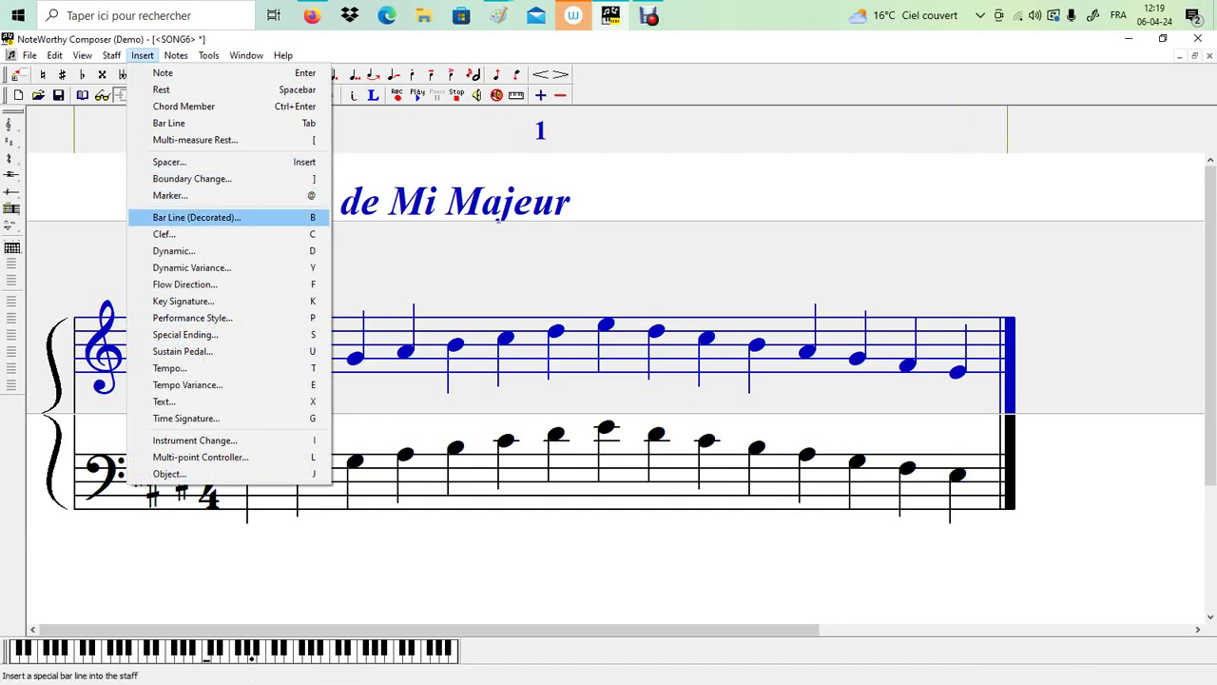
key("Up")
key("Up")
key("Up")
key("Up")
key("Up")
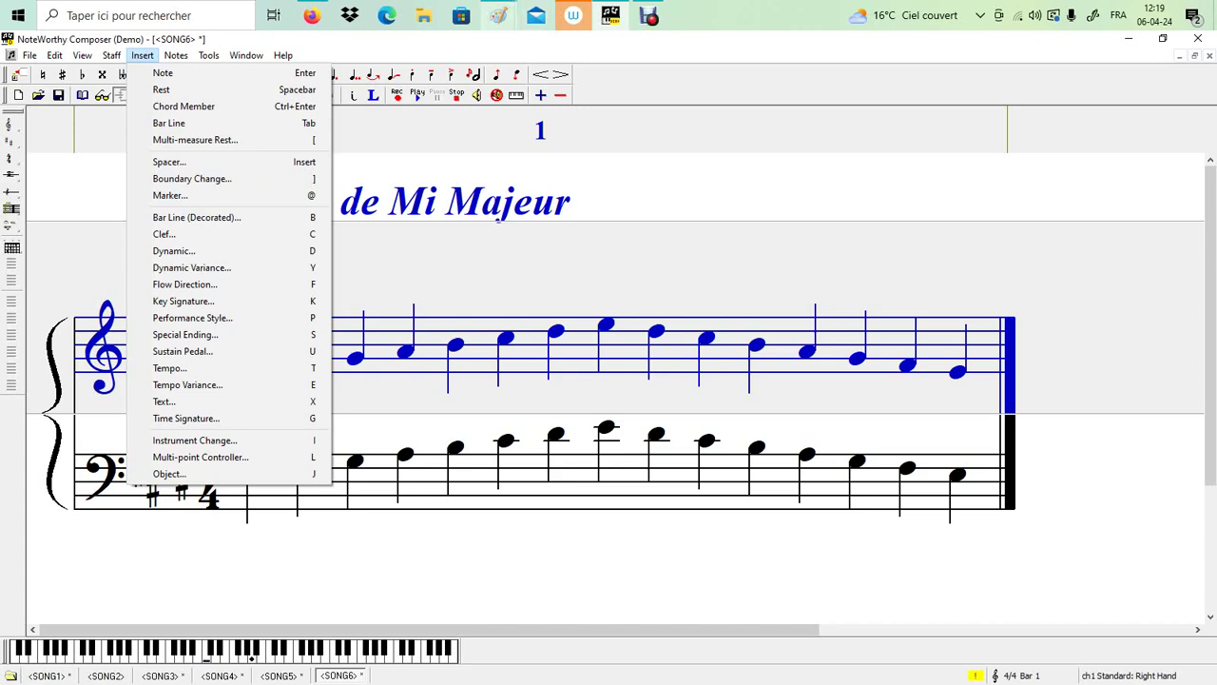
Switch to Paint, bring up the drawing with the keyboard-key sketches and nudge the selected Tab key sketch slightly upward.
left_click(498, 15)
left_click(606, 76)
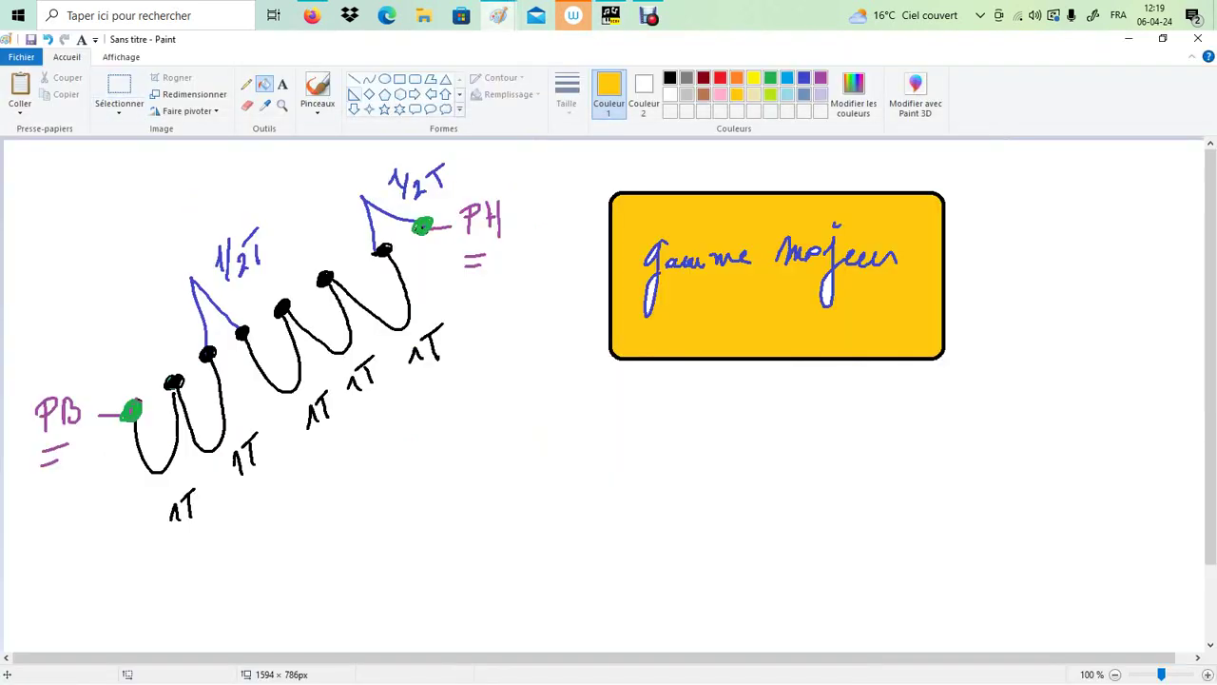
mouse_move(498, 15)
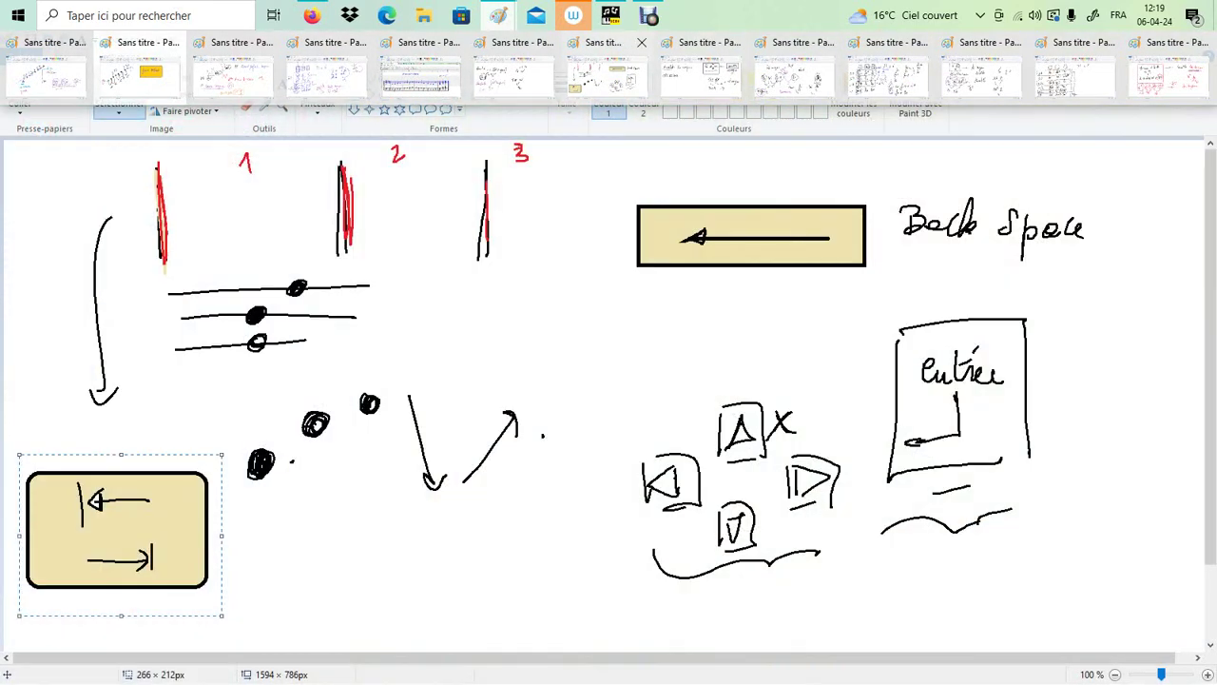
left_click(138, 76)
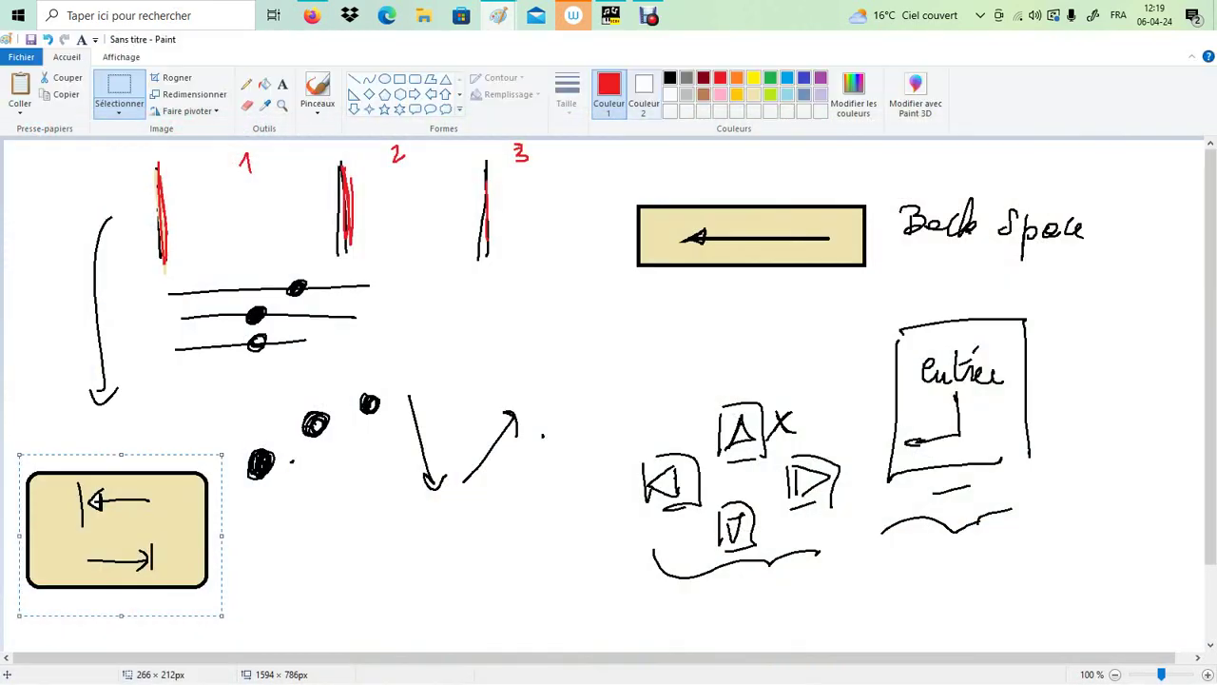
left_click_drag(112, 582, 117, 567)
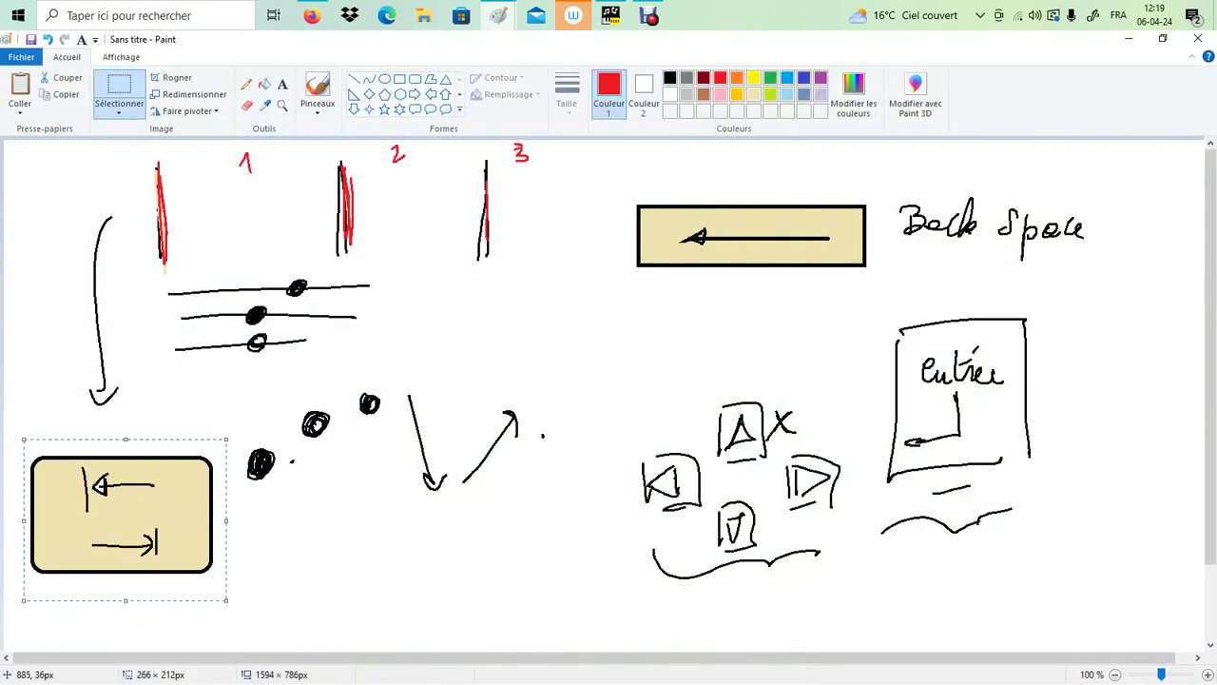
Switch to NoteWorthy Composer and insert treble staff bar lines before the first note and after the fourth note.
left_click(611, 15)
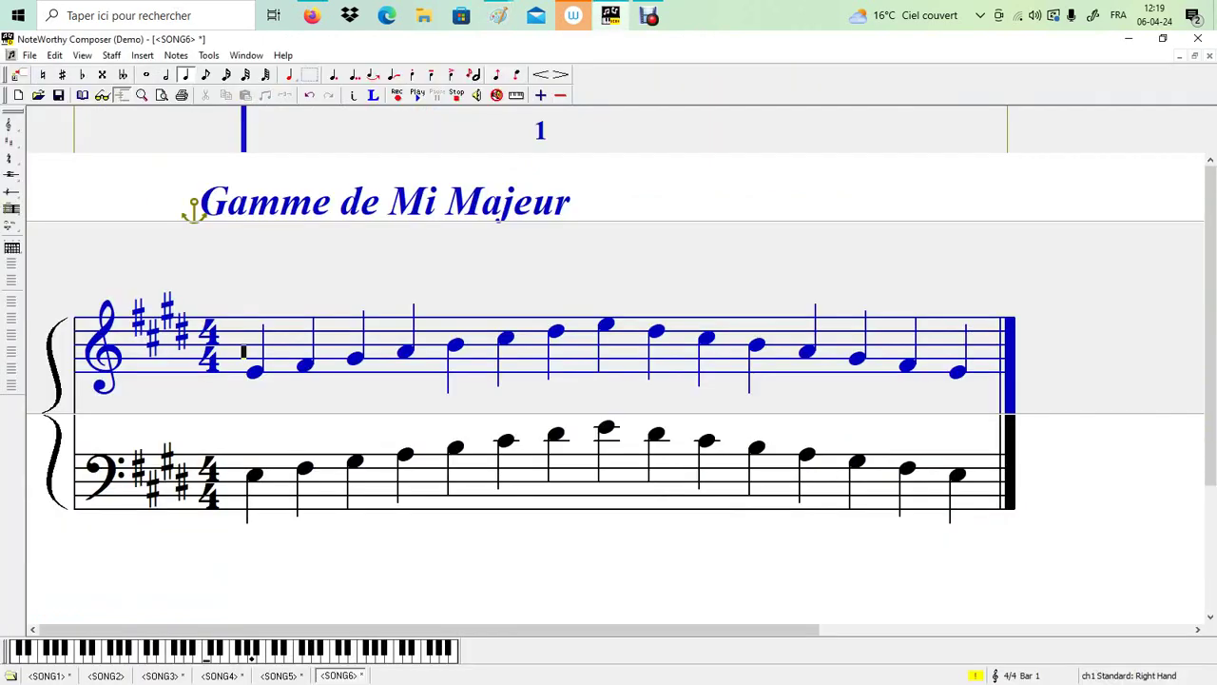
key("bar")
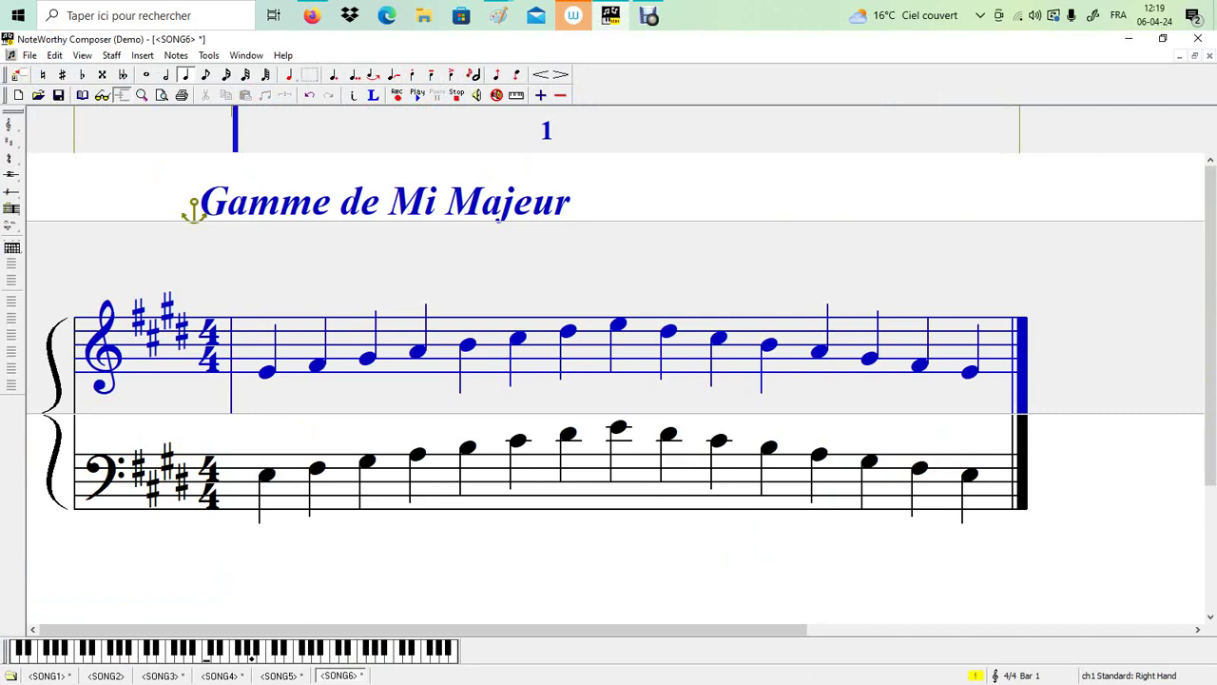
left_click(430, 352)
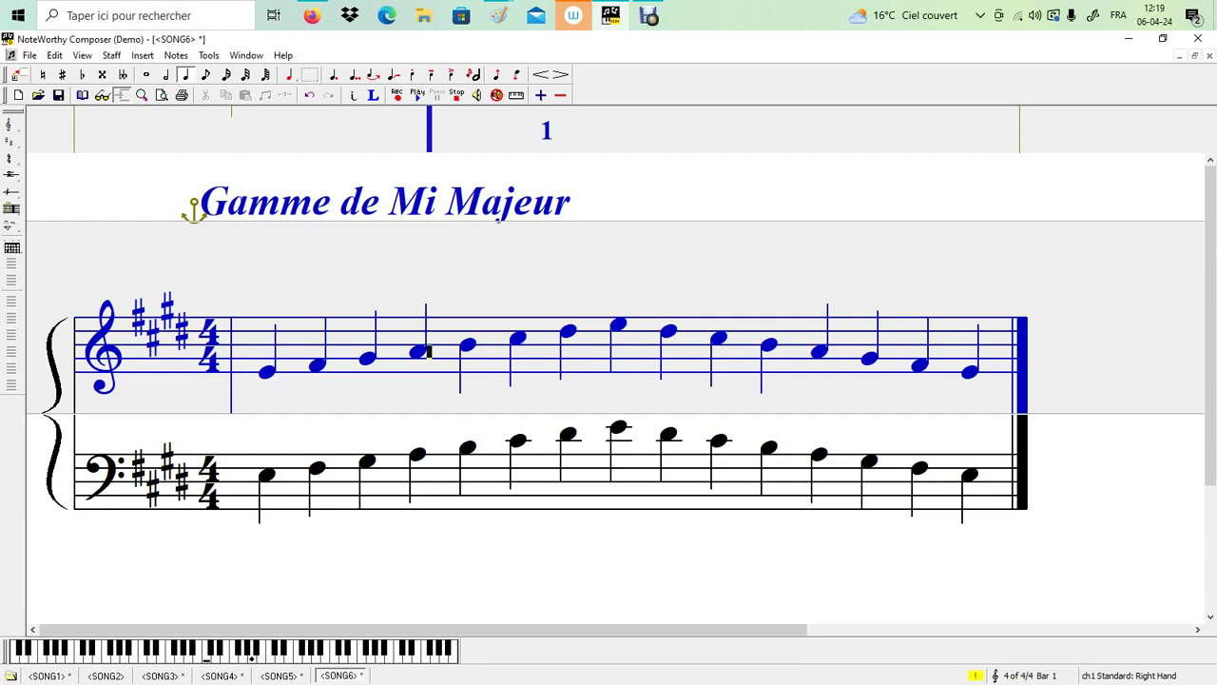
key("bar")
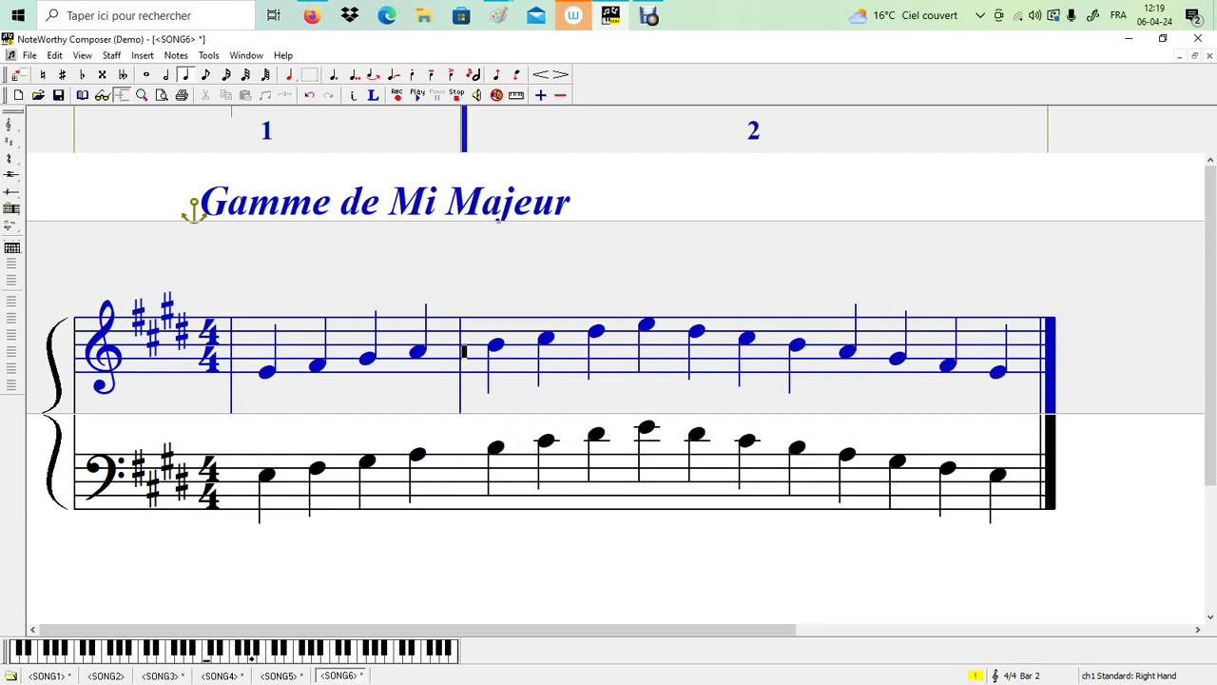
Insert treble bar lines after the eighth and twelfth notes, and complete the last bar with a quarter rest.
left_click(658, 353)
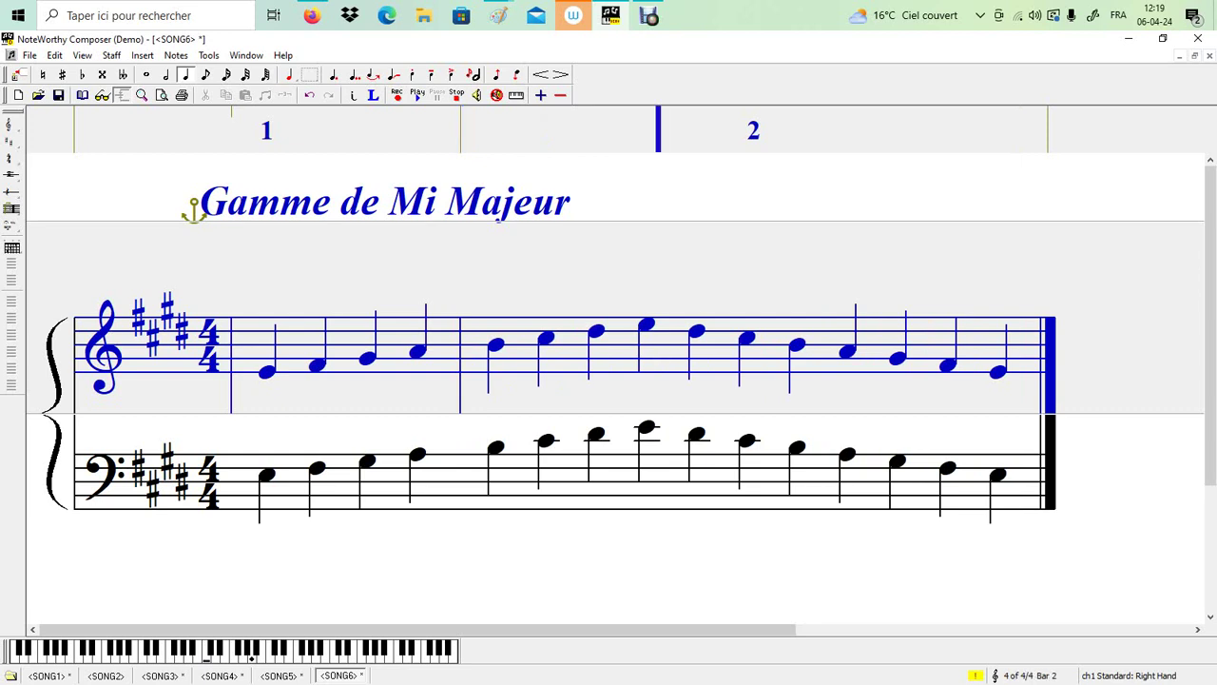
key("bar")
left_click(884, 351)
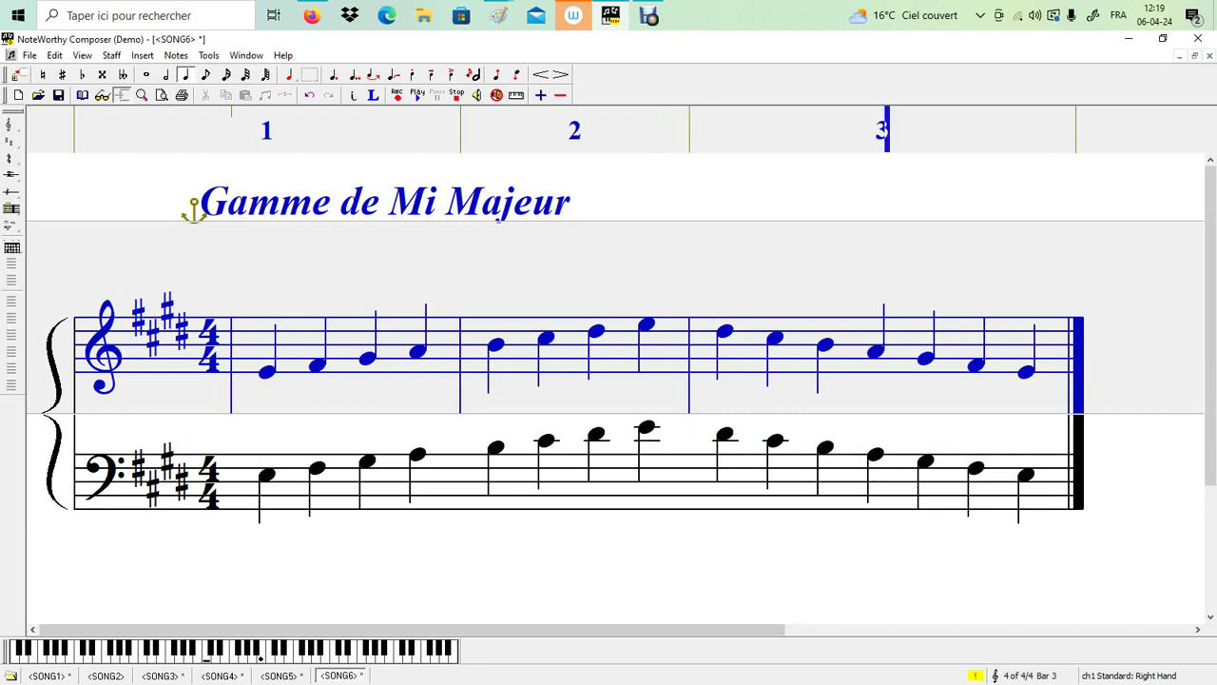
key("bar")
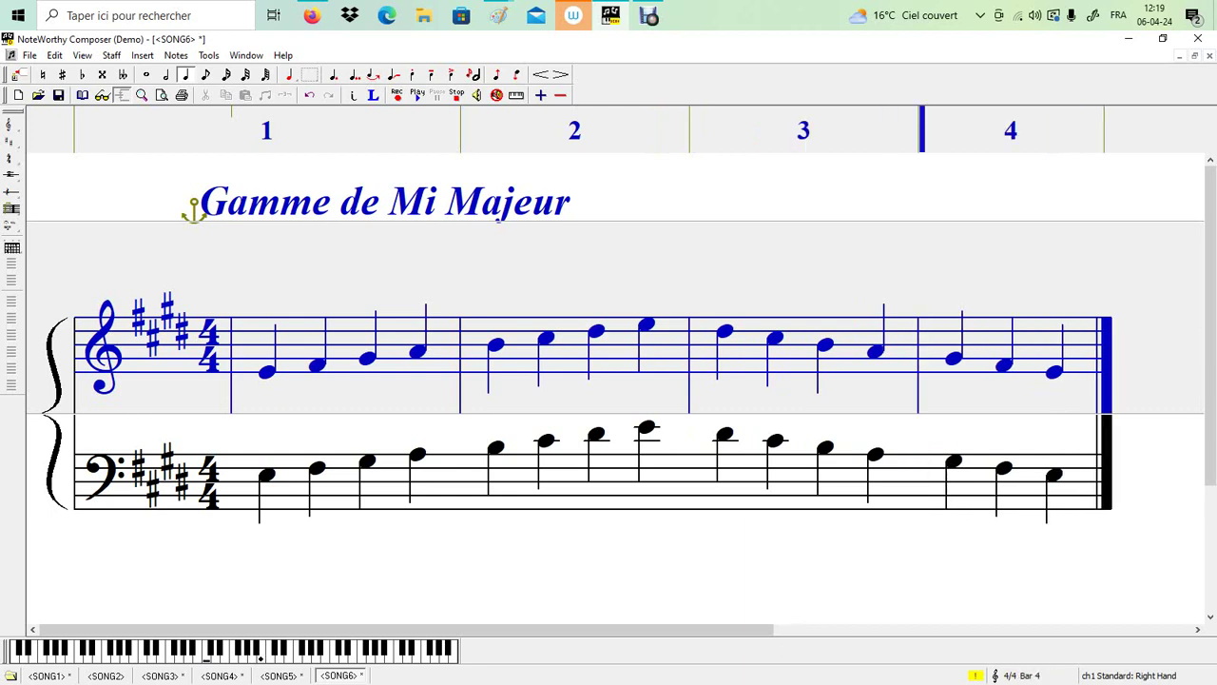
left_click(1066, 353)
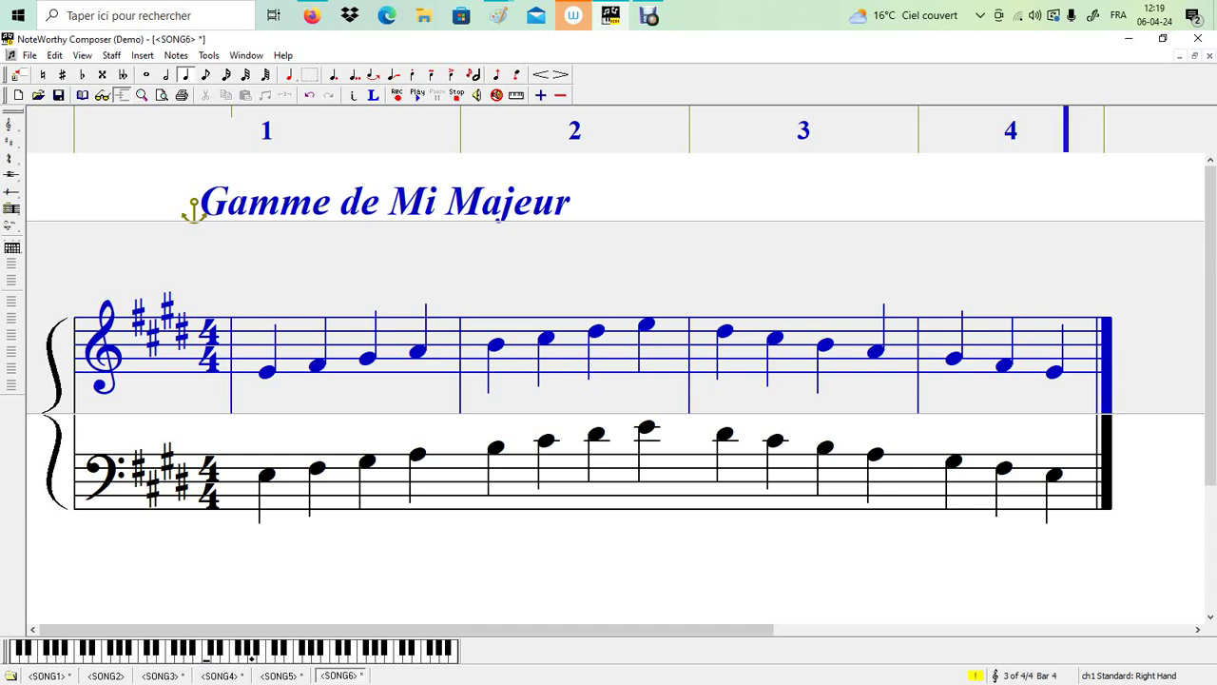
key("space")
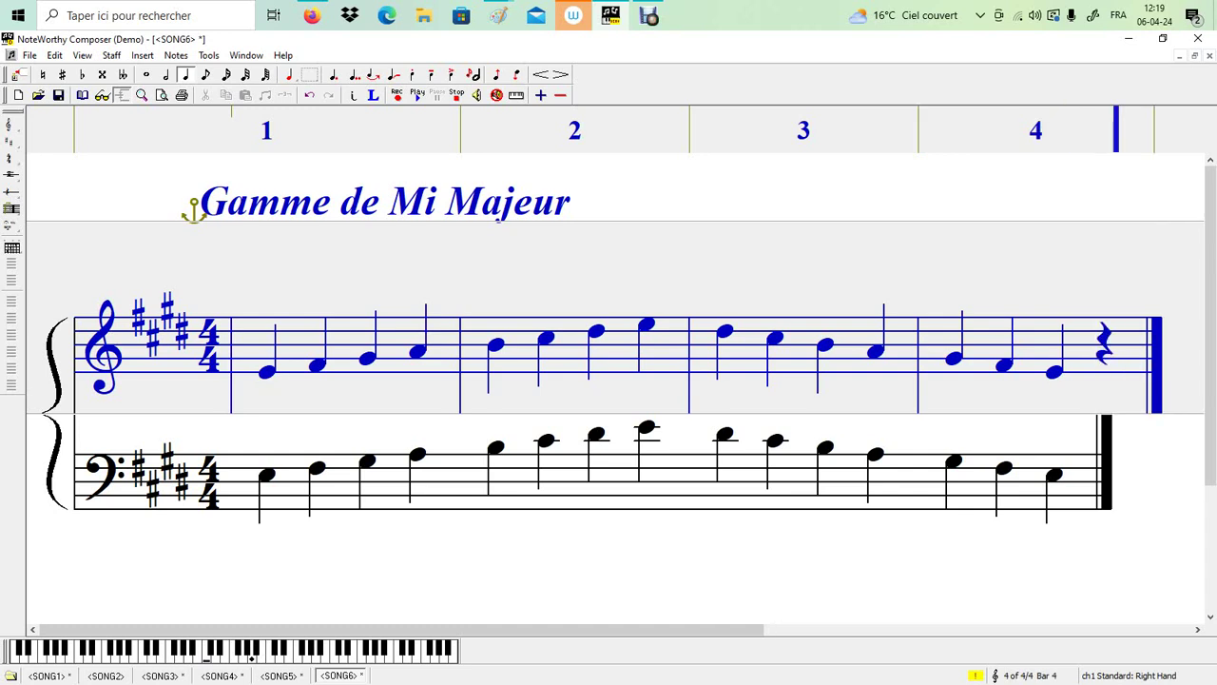
left_click(255, 483)
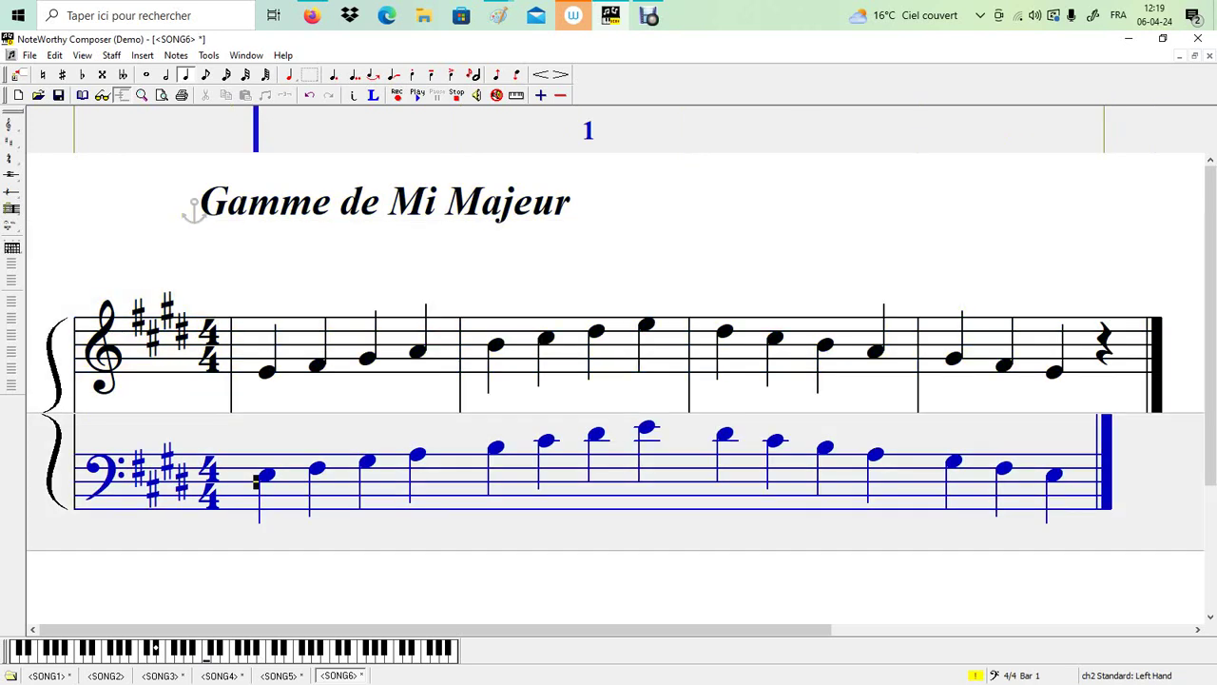
key("Right")
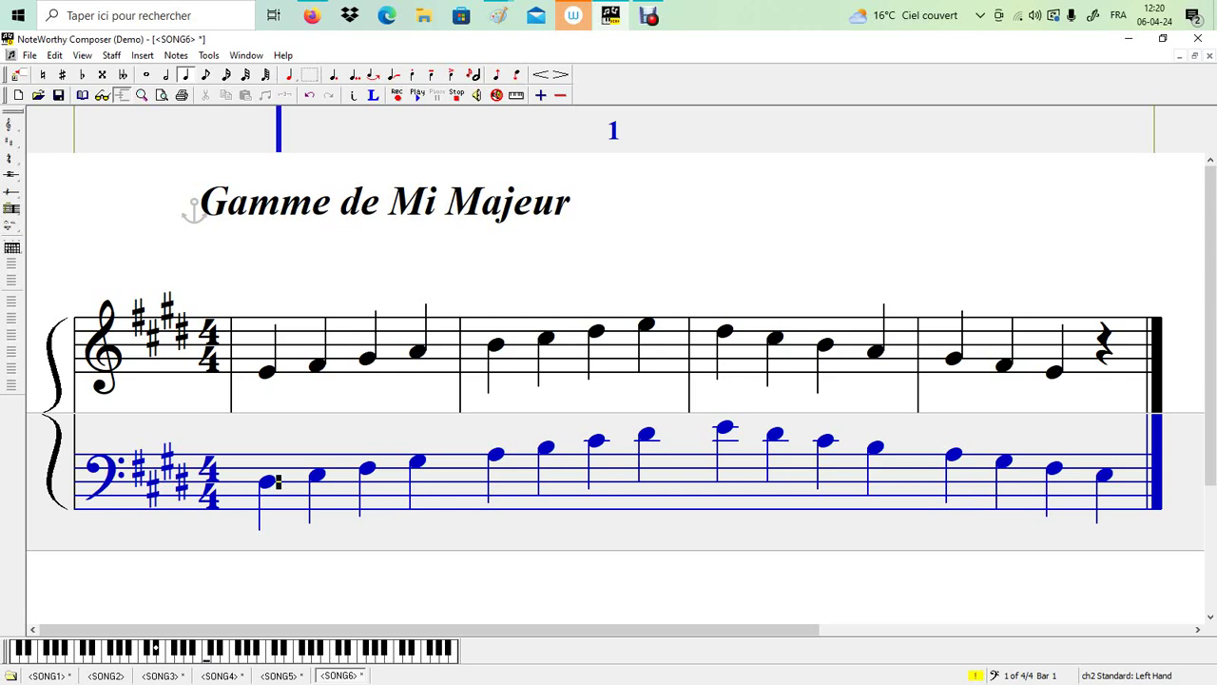
key("Left")
key("Left")
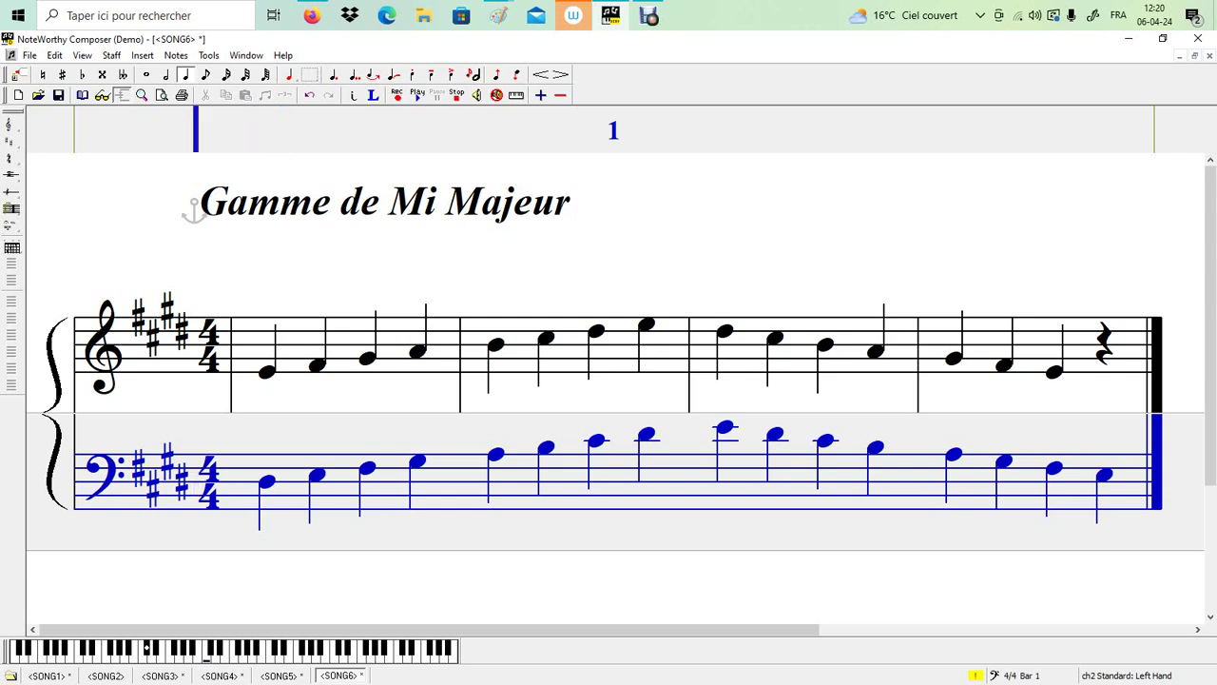
key("Right")
key("Up")
key("Right")
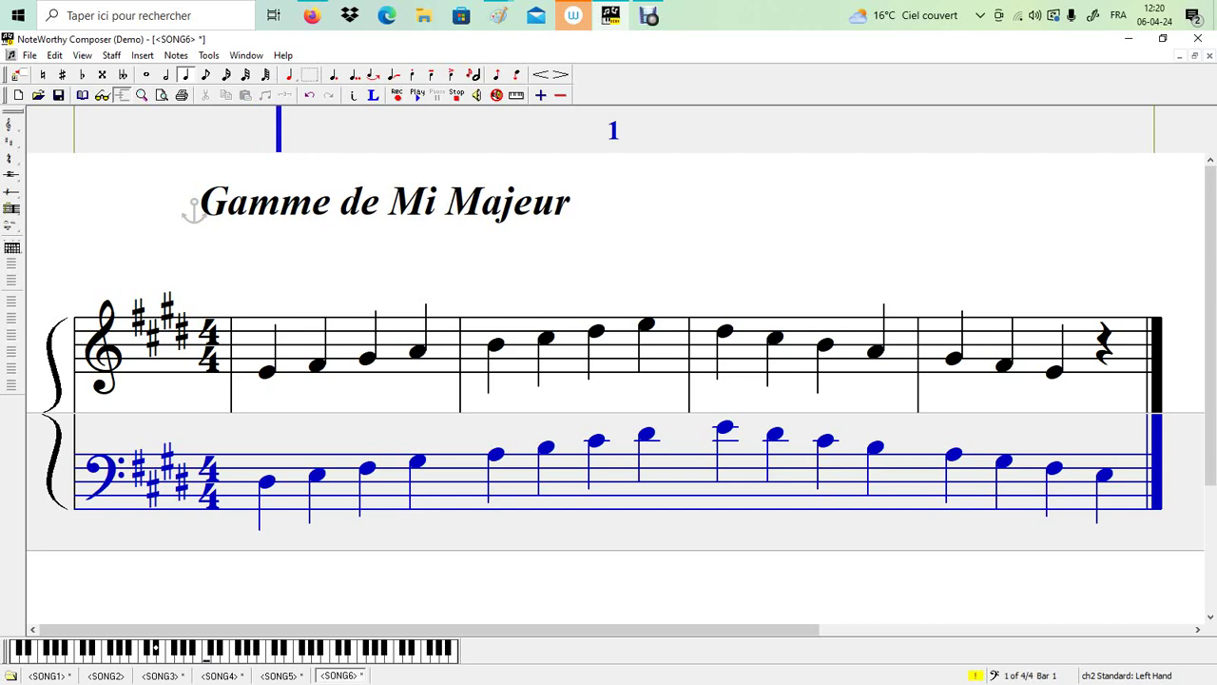
key("BackSpace")
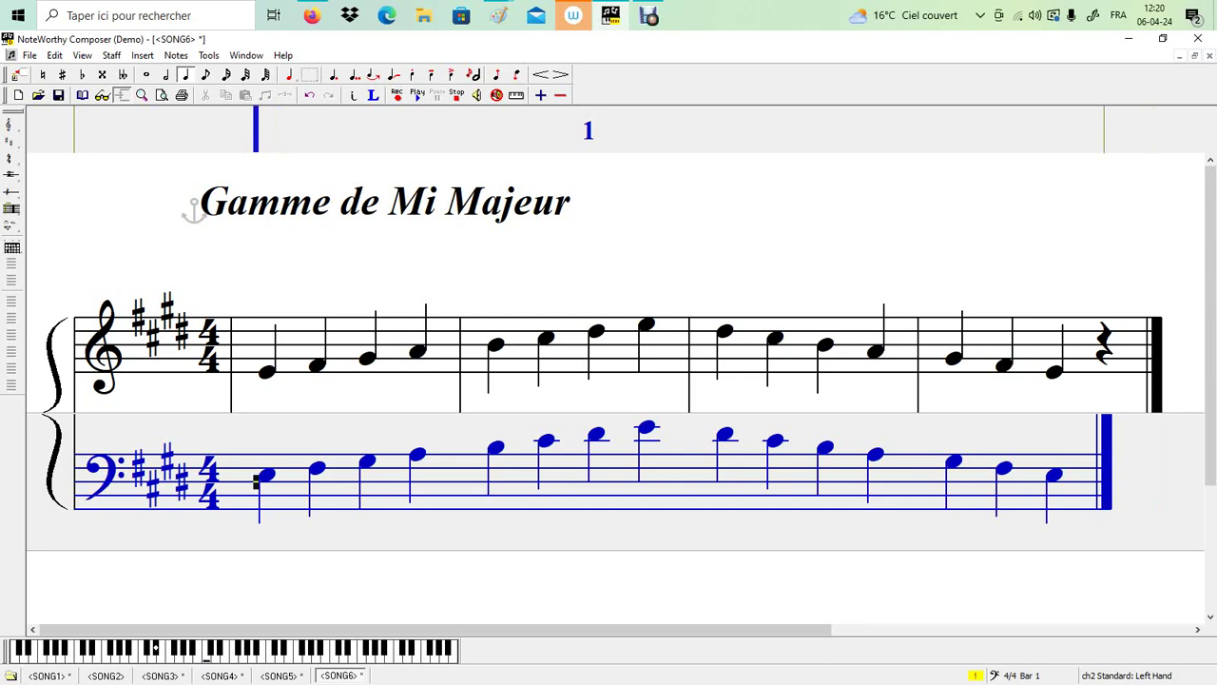
Insert bass staff bar lines before the first note, after the fourth note and after the eighth note.
left_click(231, 461)
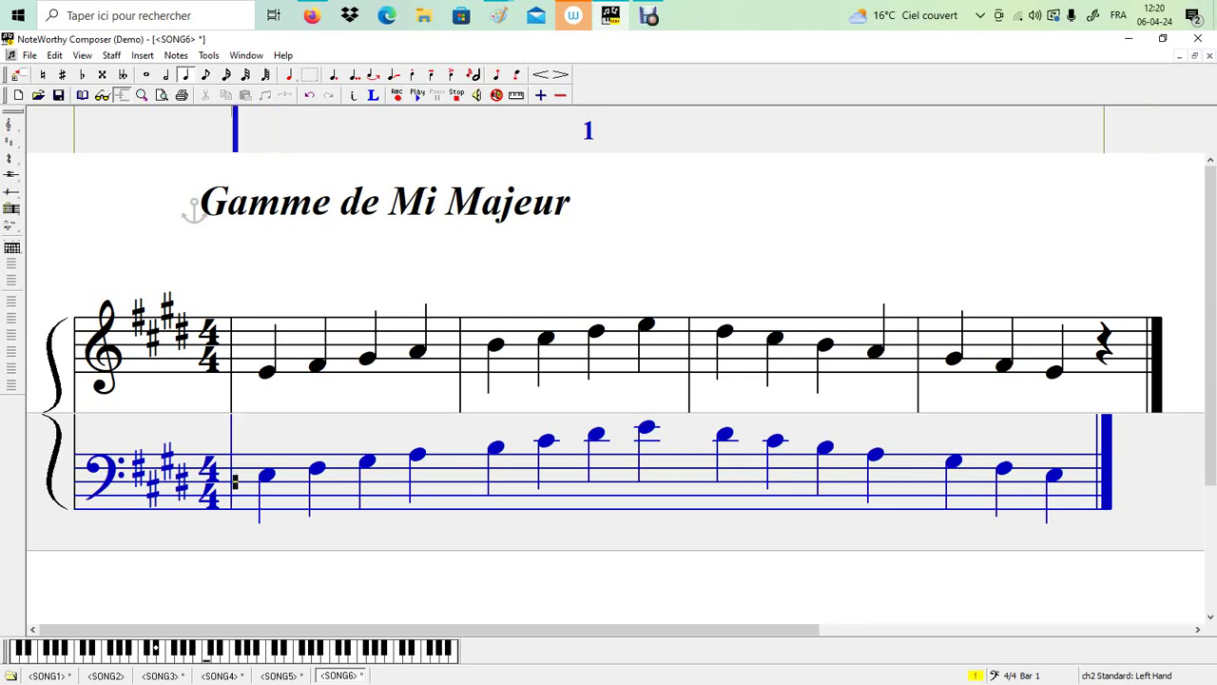
left_click(430, 482)
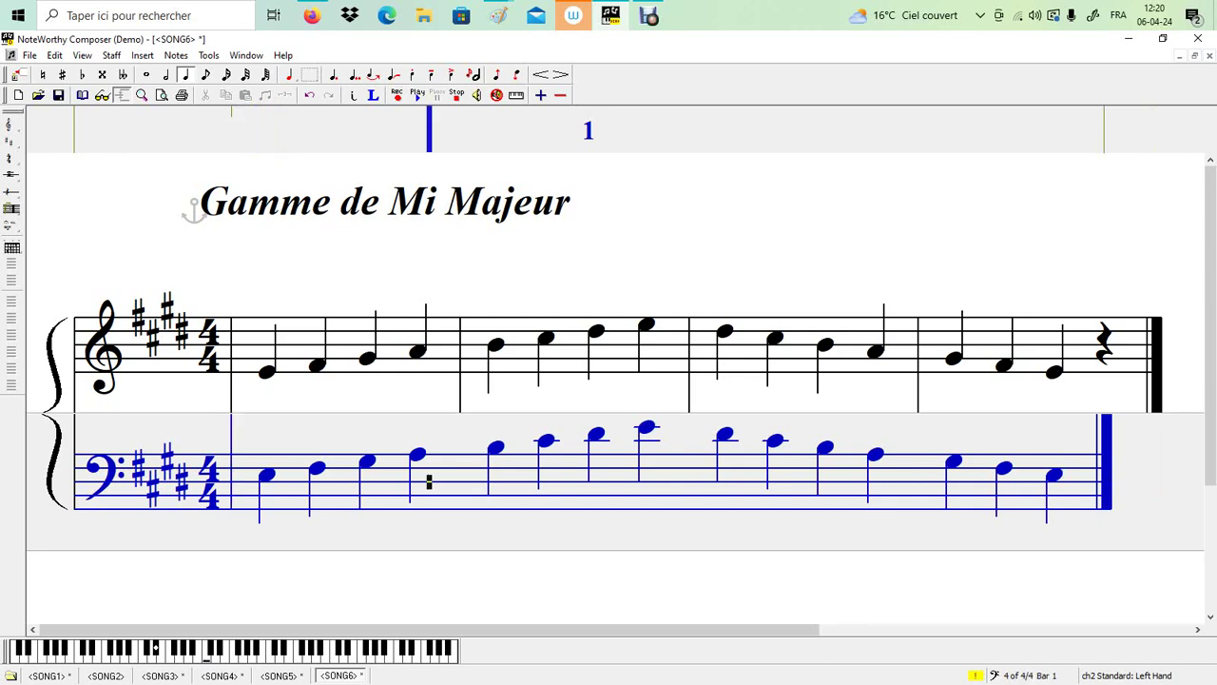
key("bar")
left_click(656, 462)
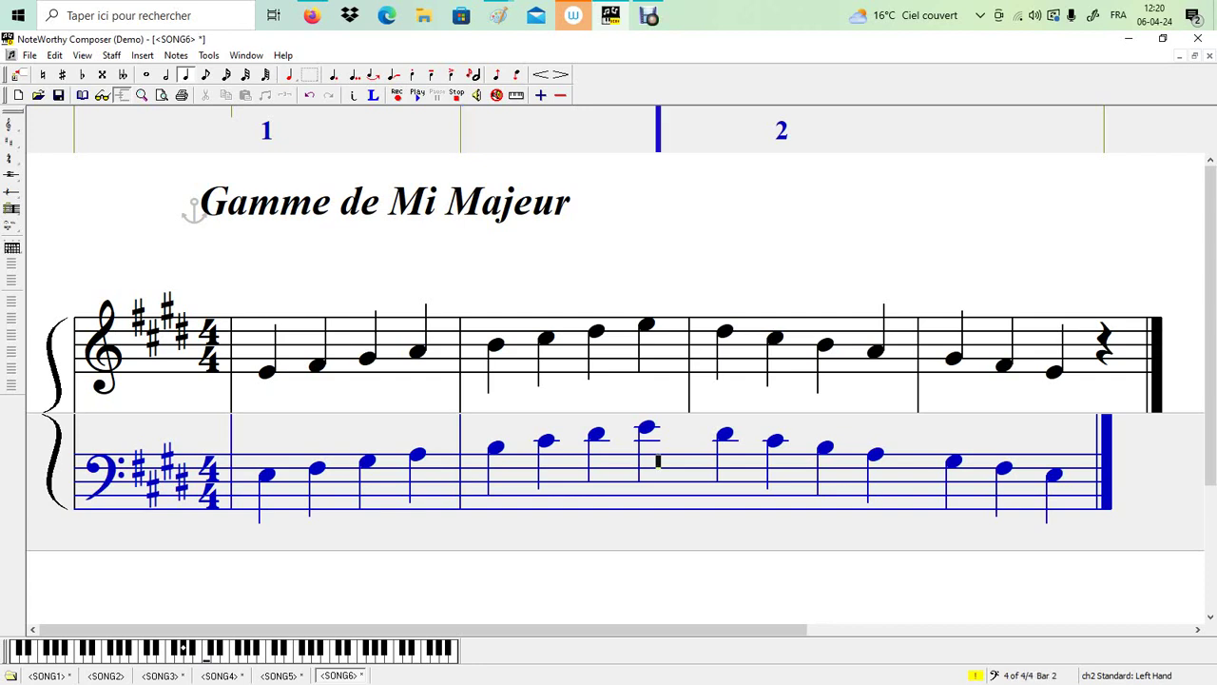
key("bar")
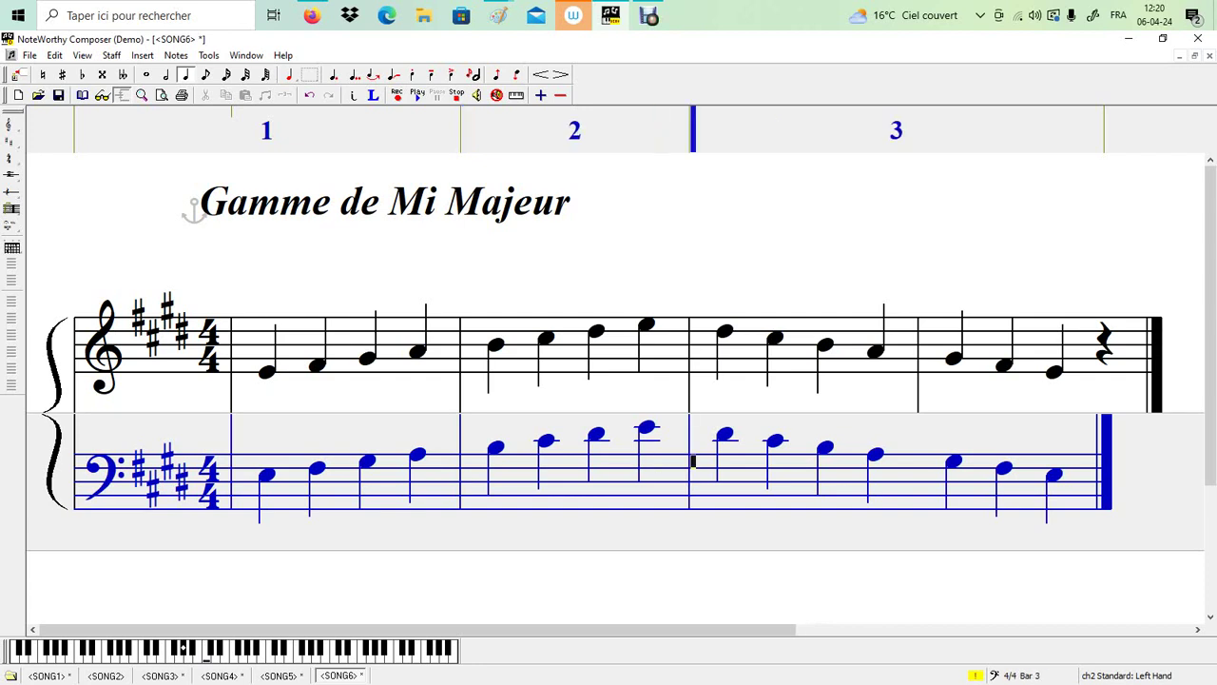
Insert a bass bar line after the twelfth note and complete the last bar with a quarter rest.
left_click(886, 475)
key("bar")
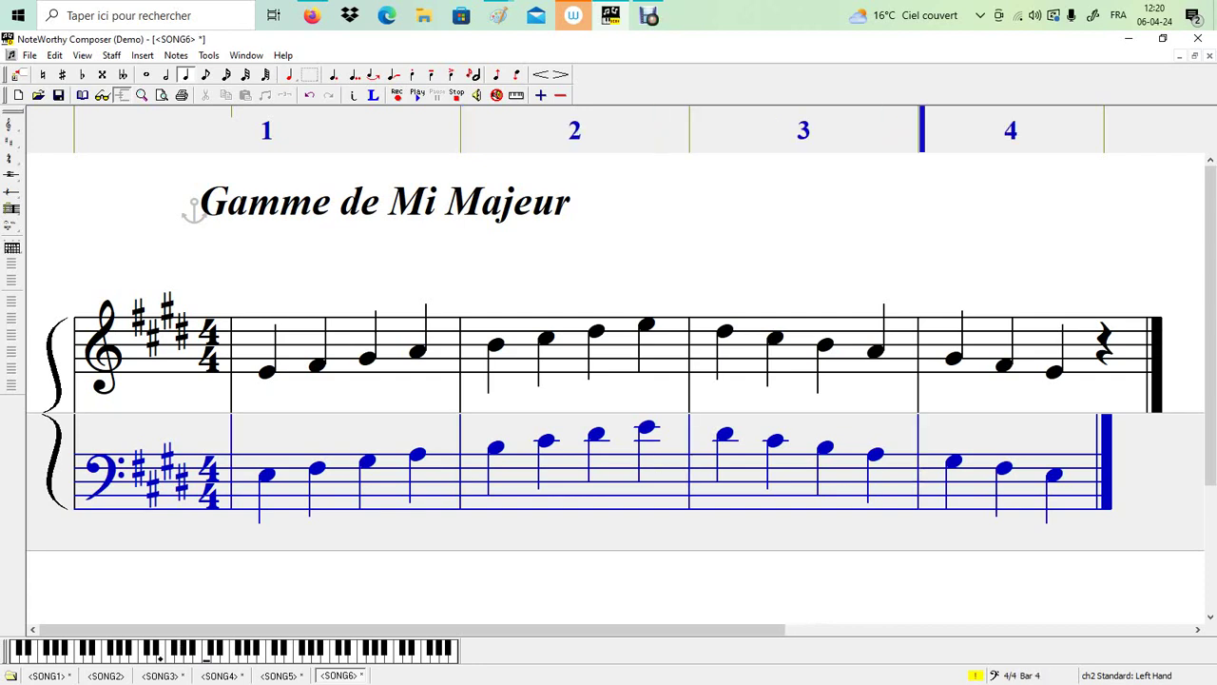
left_click(1066, 474)
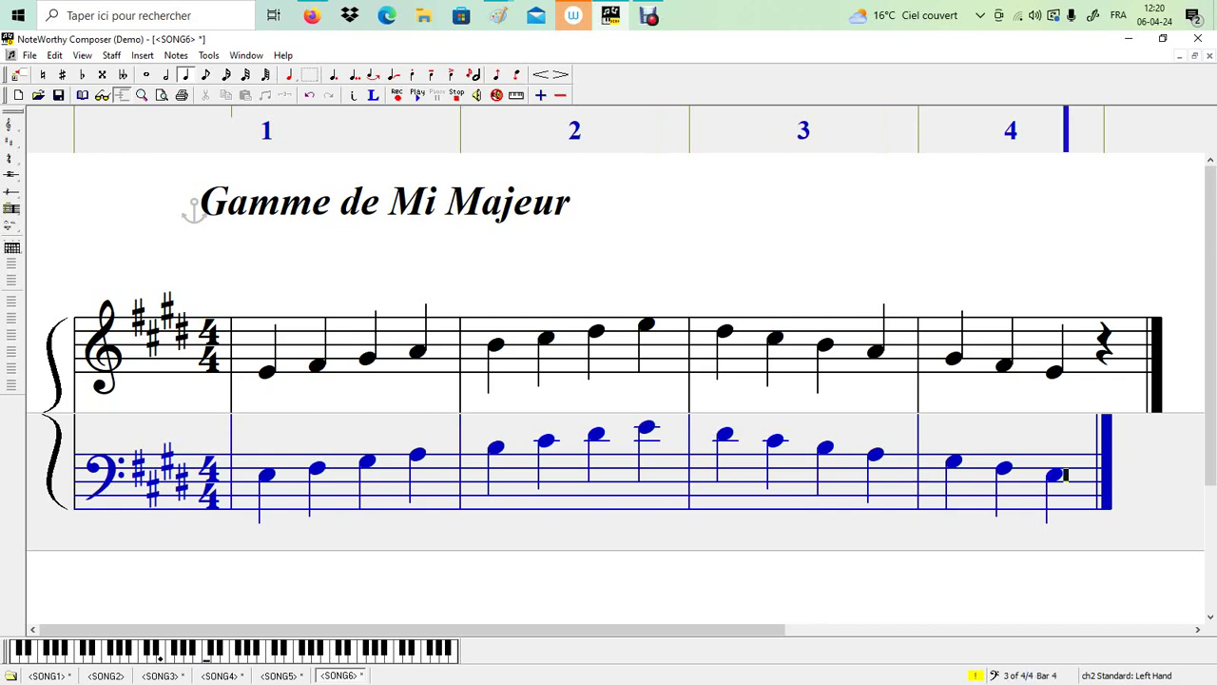
key("space")
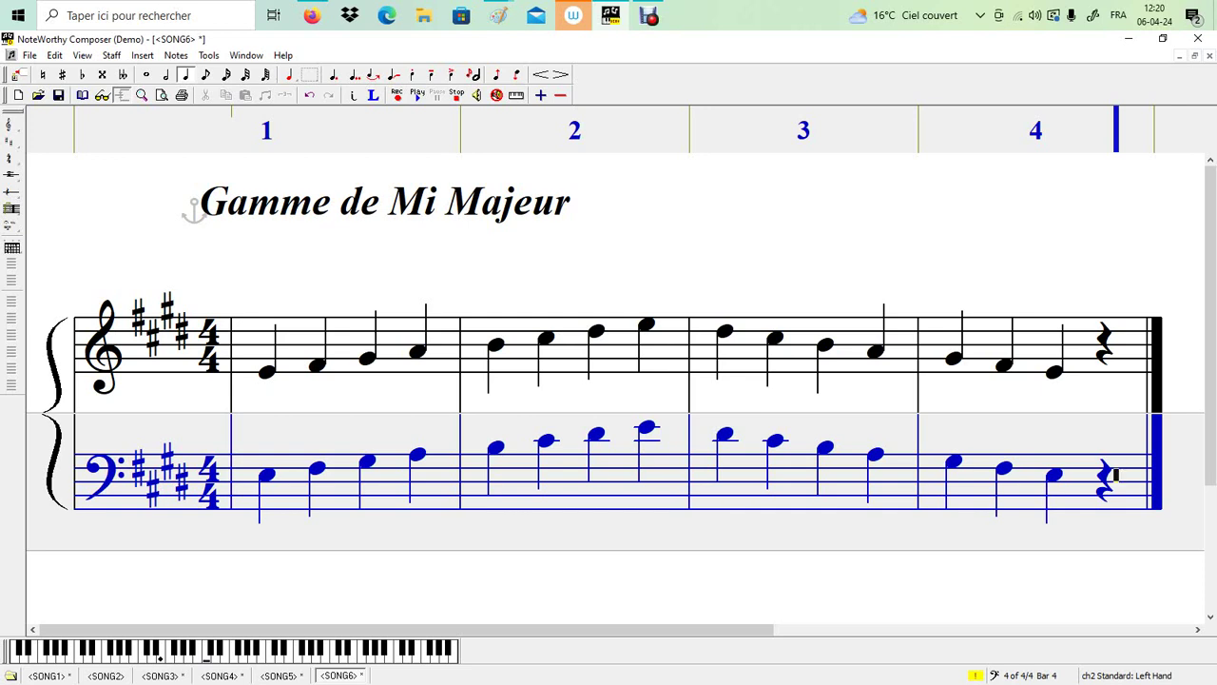
Highlight the ascending treble notes in bars 1 and 2, followed by the descending treble notes in bars 3 and 4.
left_click_drag(246, 365, 658, 365)
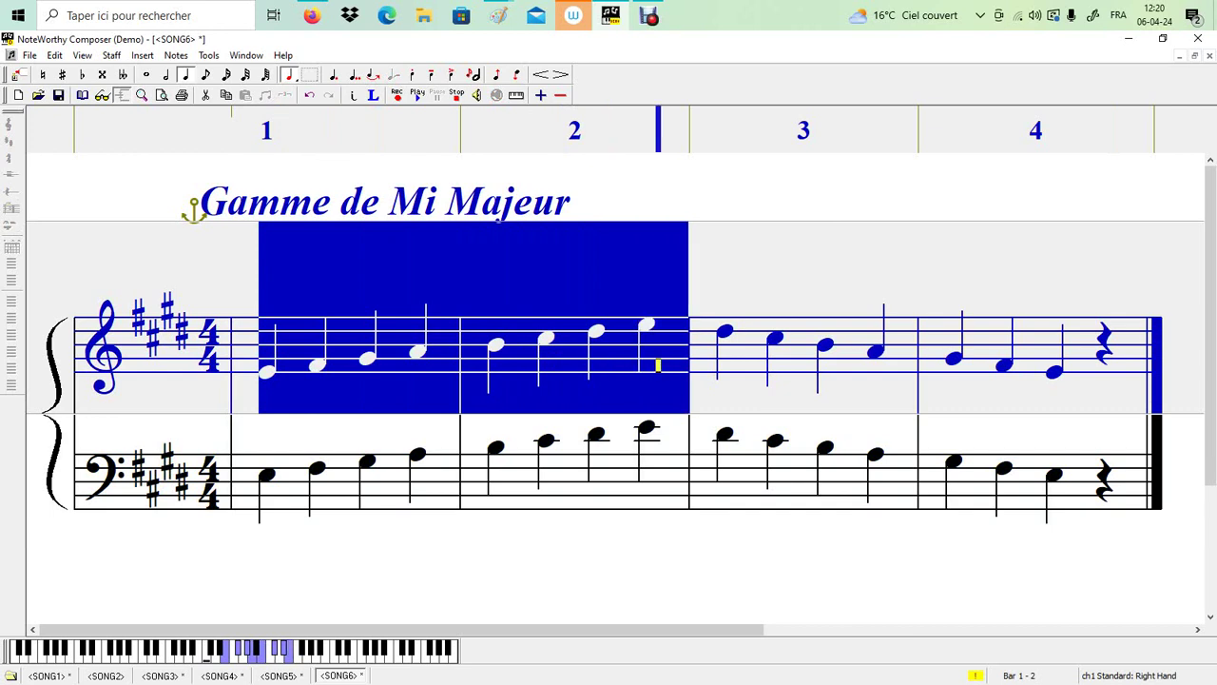
key("Right")
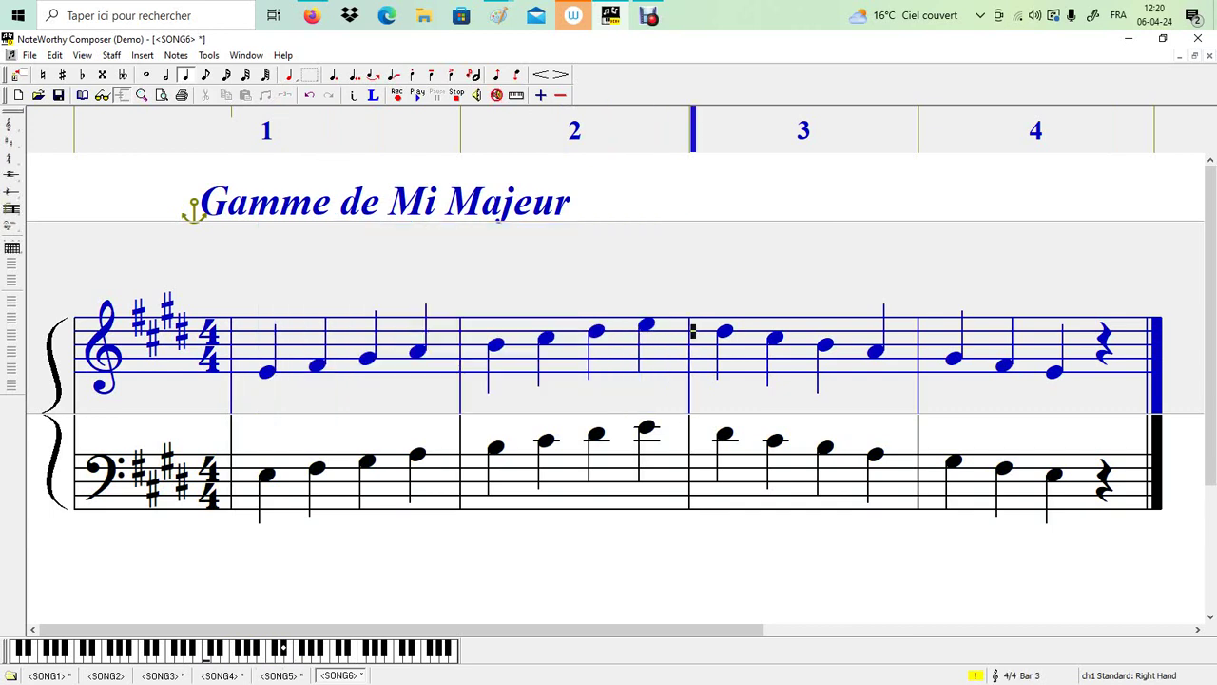
key("shift+Right")
key("shift+Right")
key("shift+Right")
key("shift+Right")
key("shift+Right")
key("shift+Right")
key("shift+Right")
key("shift+Right")
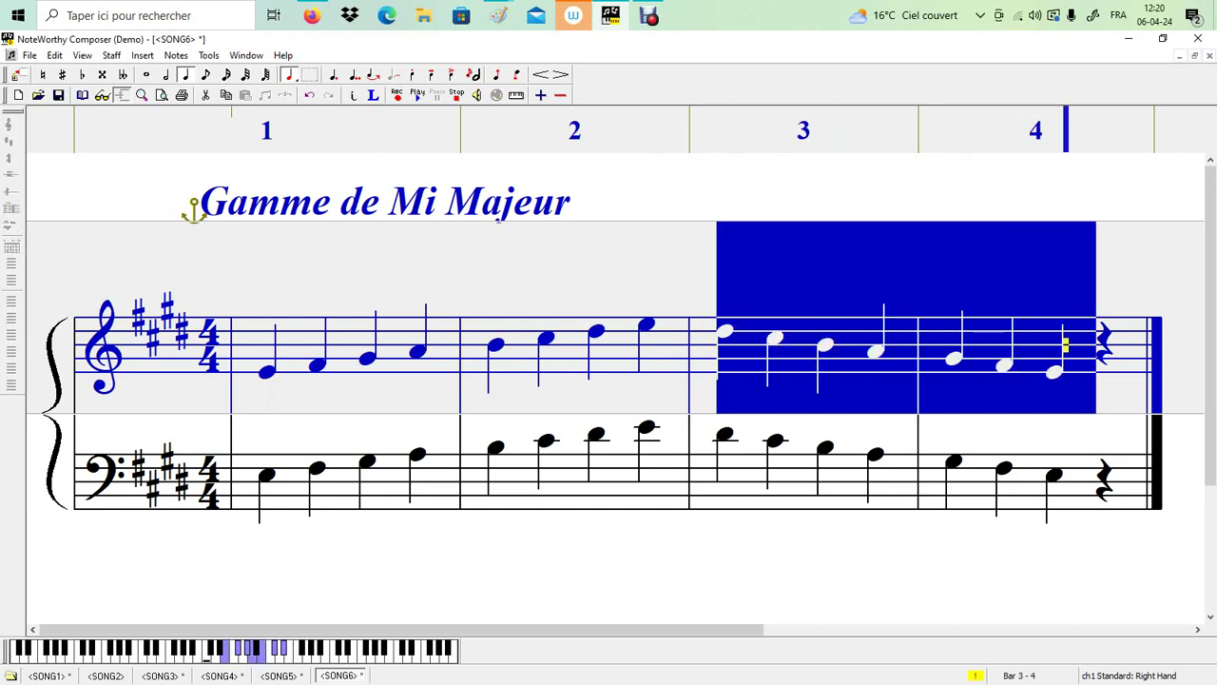
key("Right")
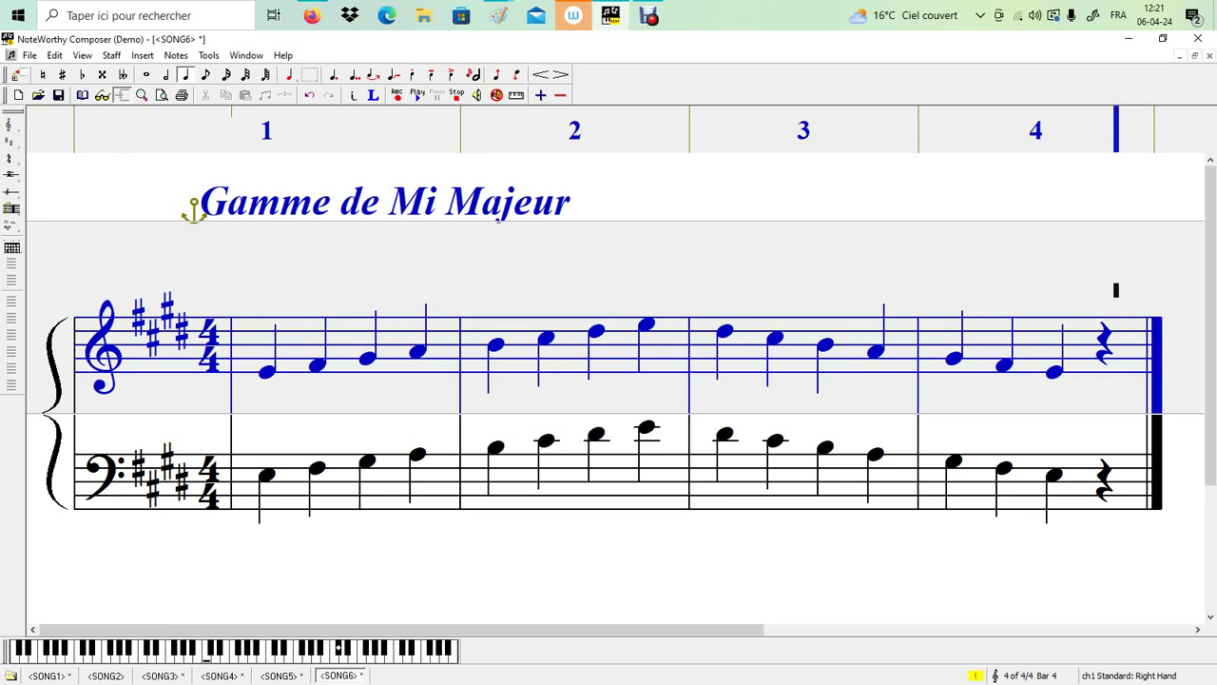
left_click(235, 358)
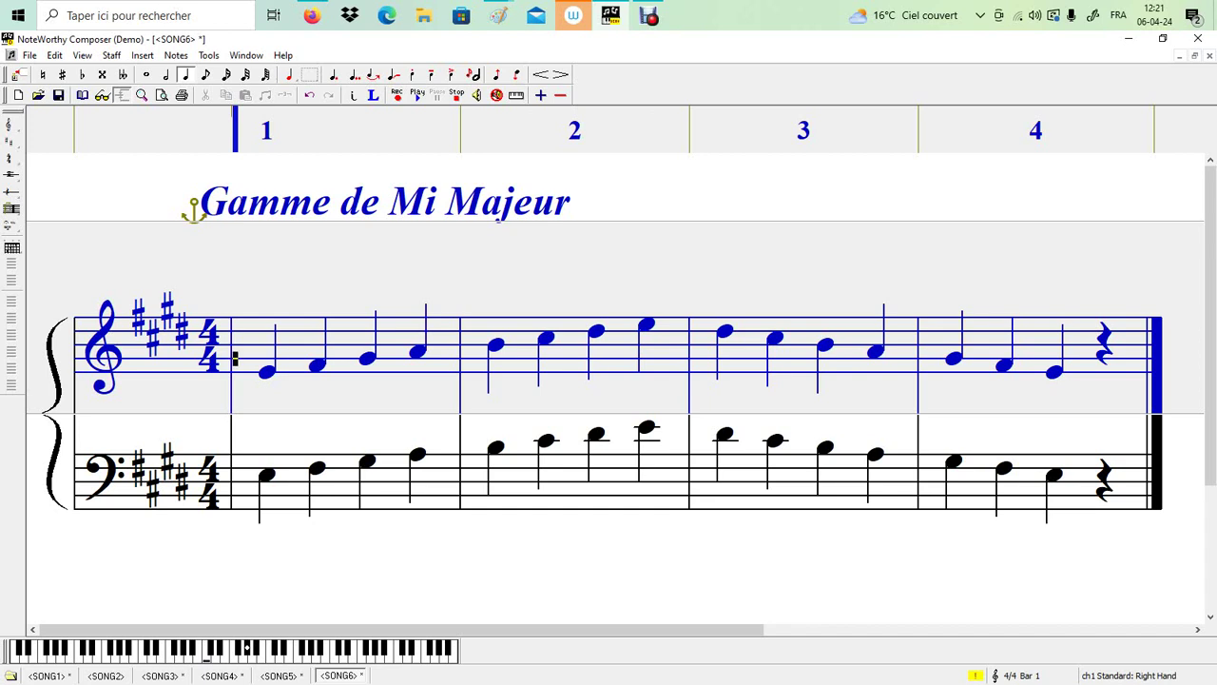
Add a sharp to the fa in bar 1 and the fa in bar 4 of the bass staff.
left_click(278, 475)
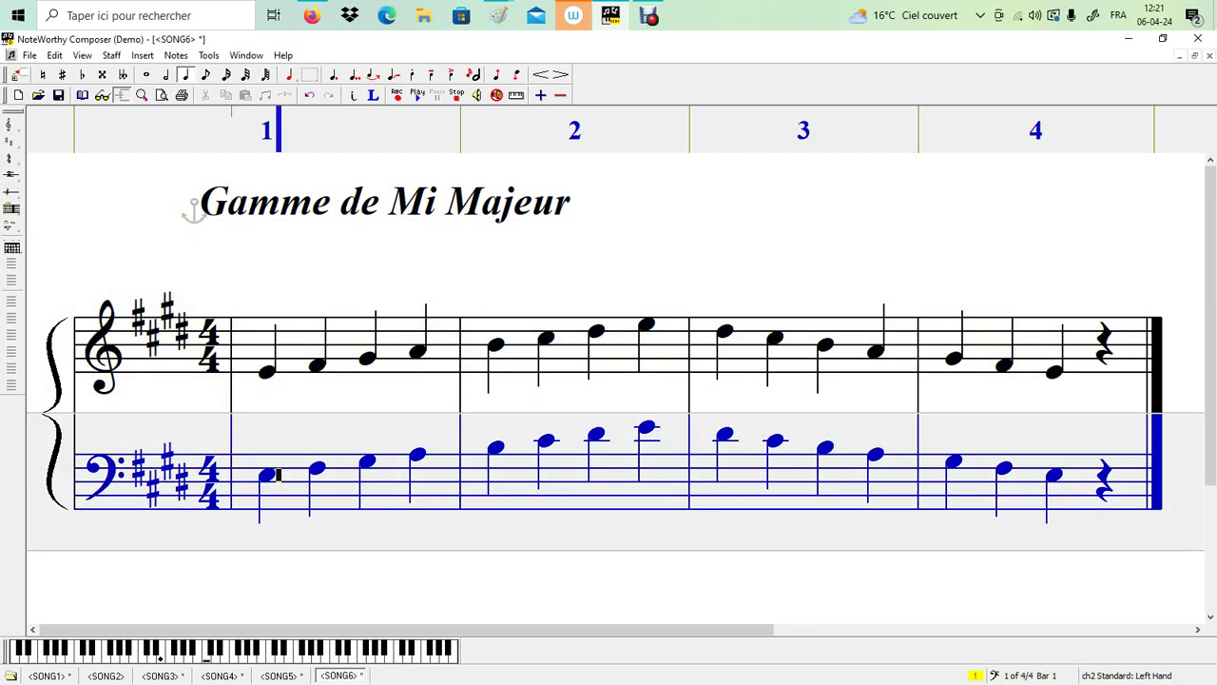
key("shift+Right")
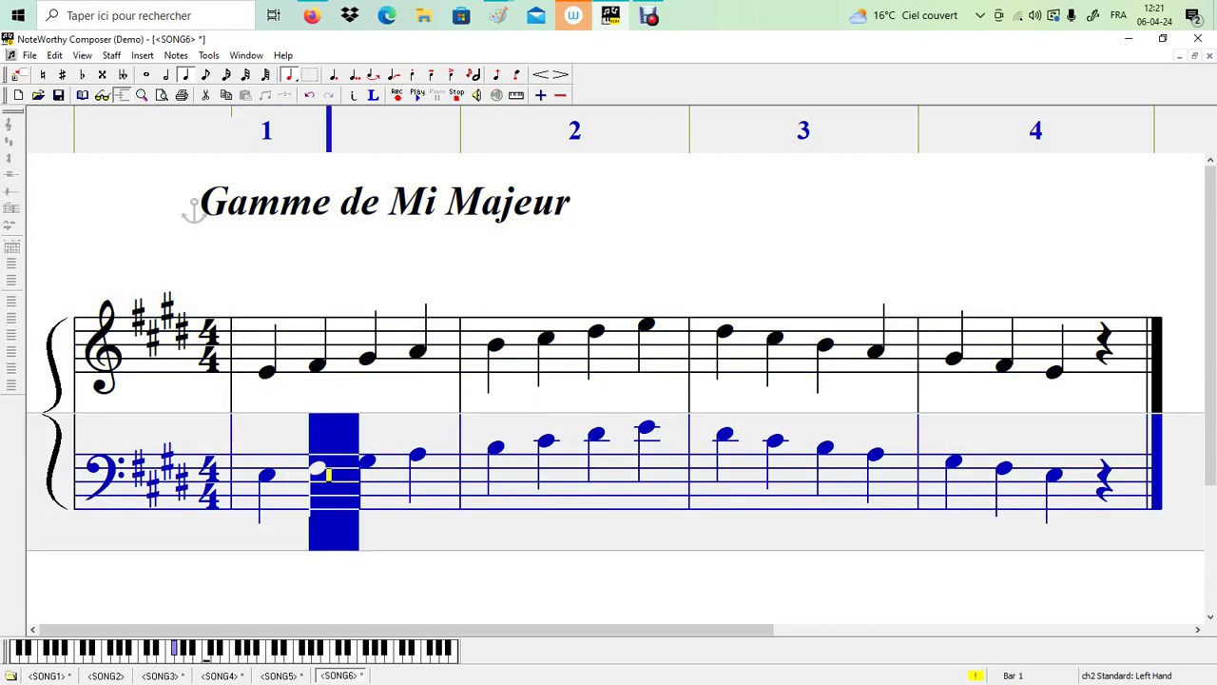
key("plus")
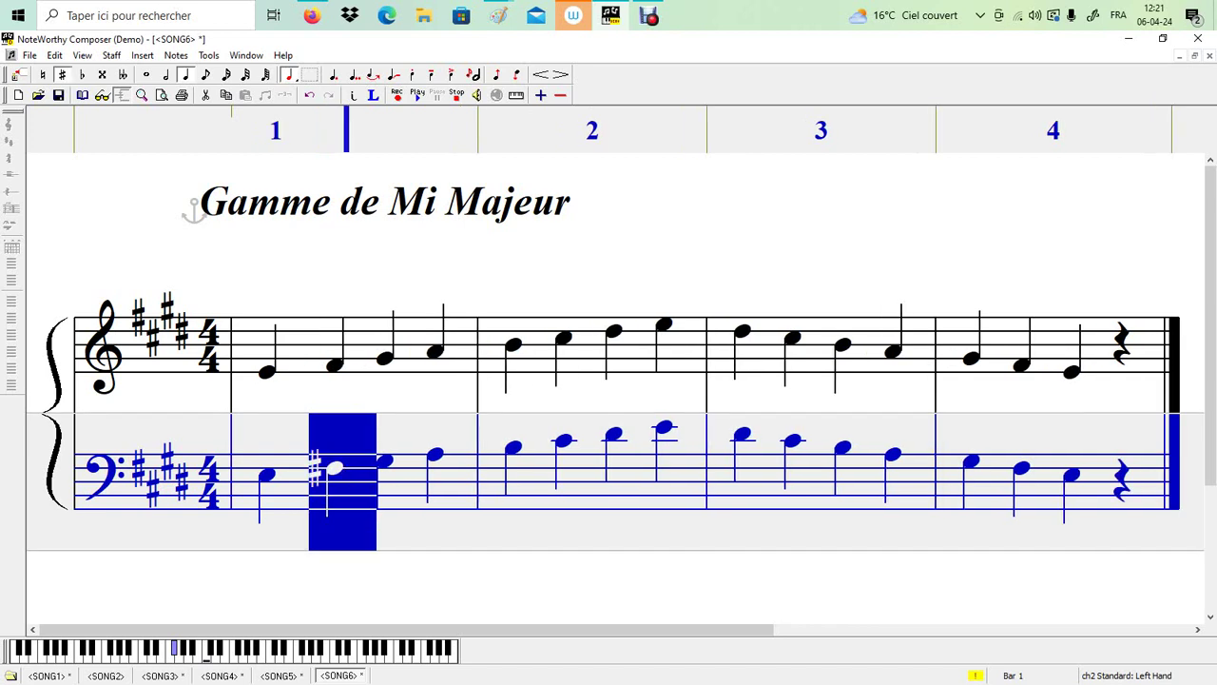
left_click(1021, 468)
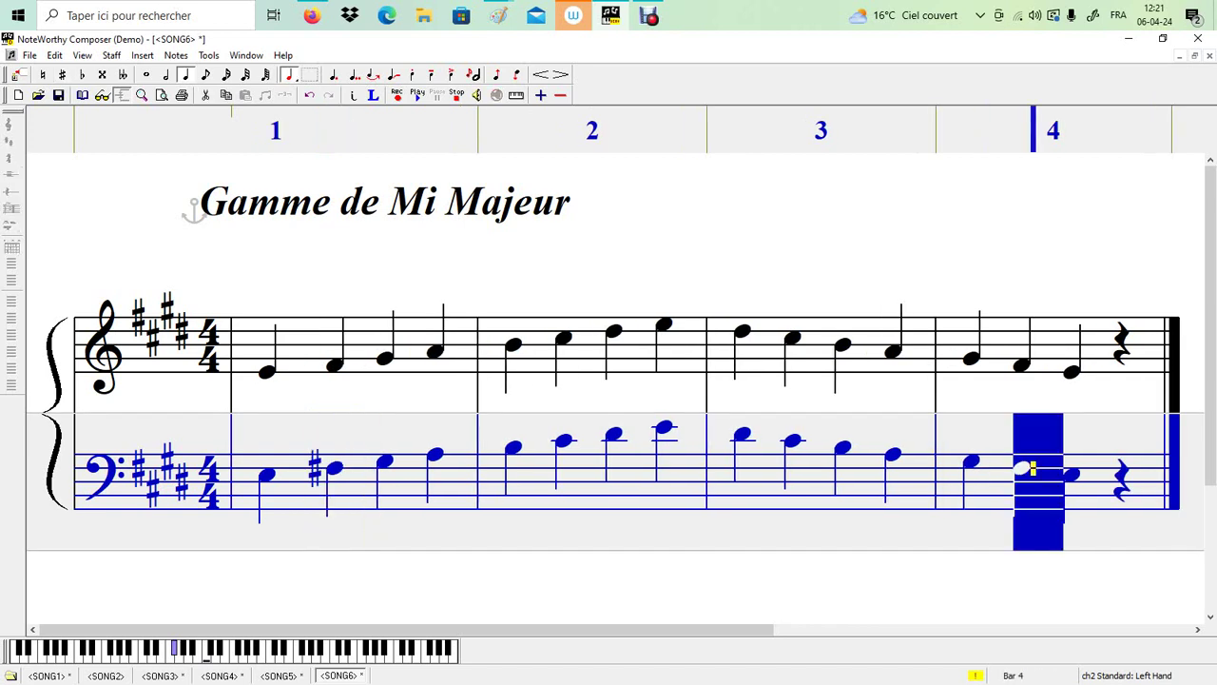
key("plus")
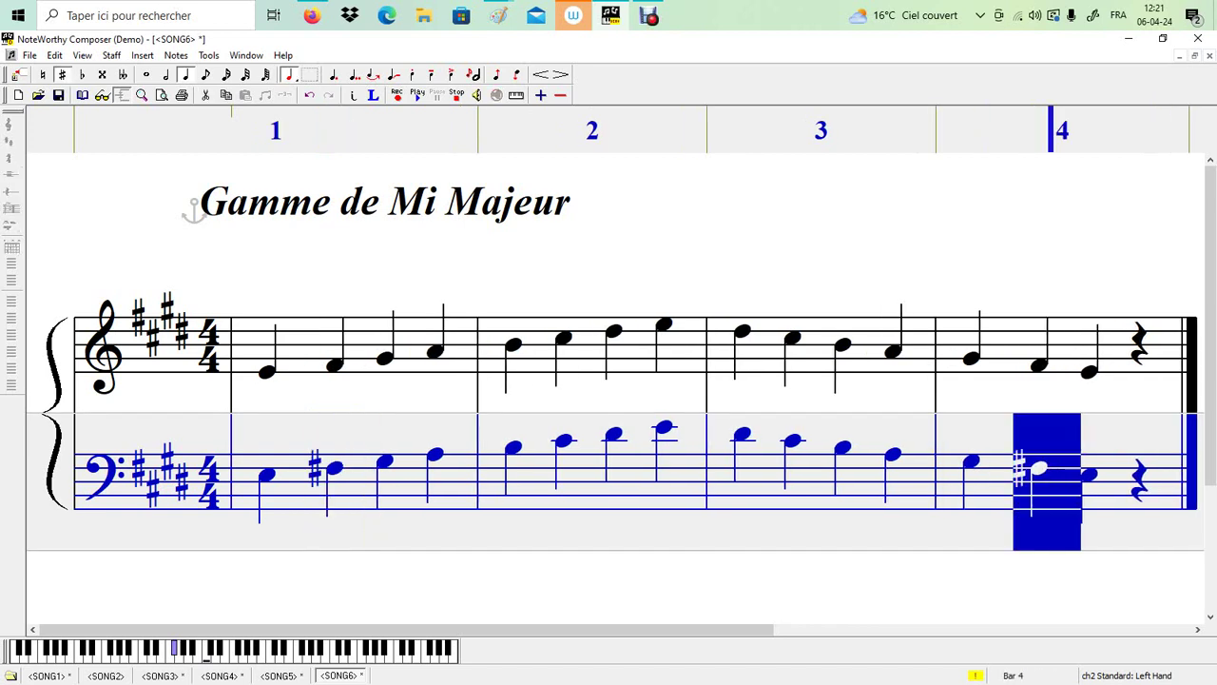
key("ctrl+minus")
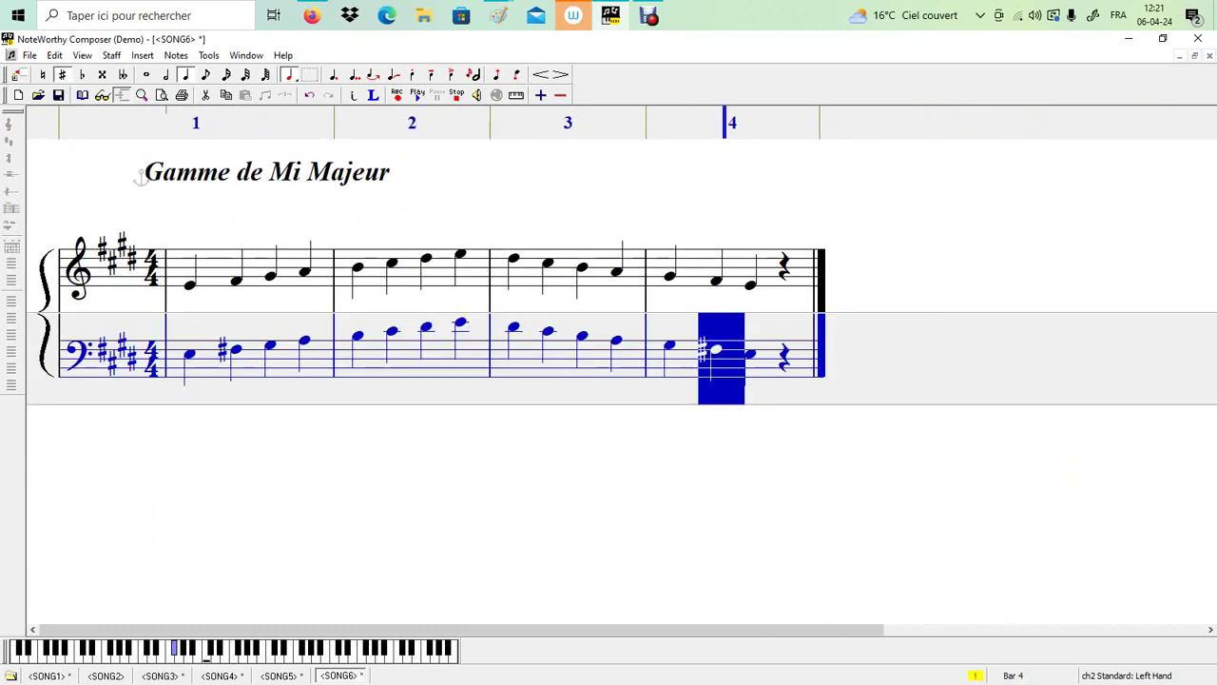
left_click(793, 499)
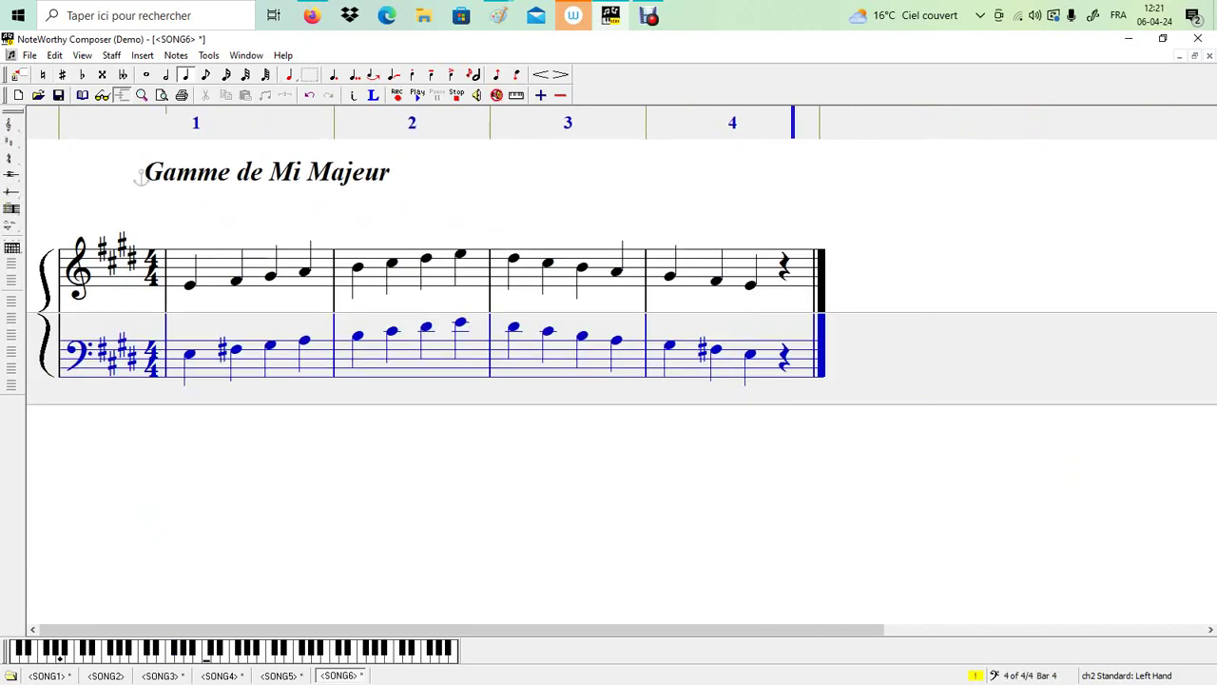
key("ctrl+plus")
key("ctrl+minus")
key("ctrl+minus")
key("ctrl+plus")
key("ctrl+plus")
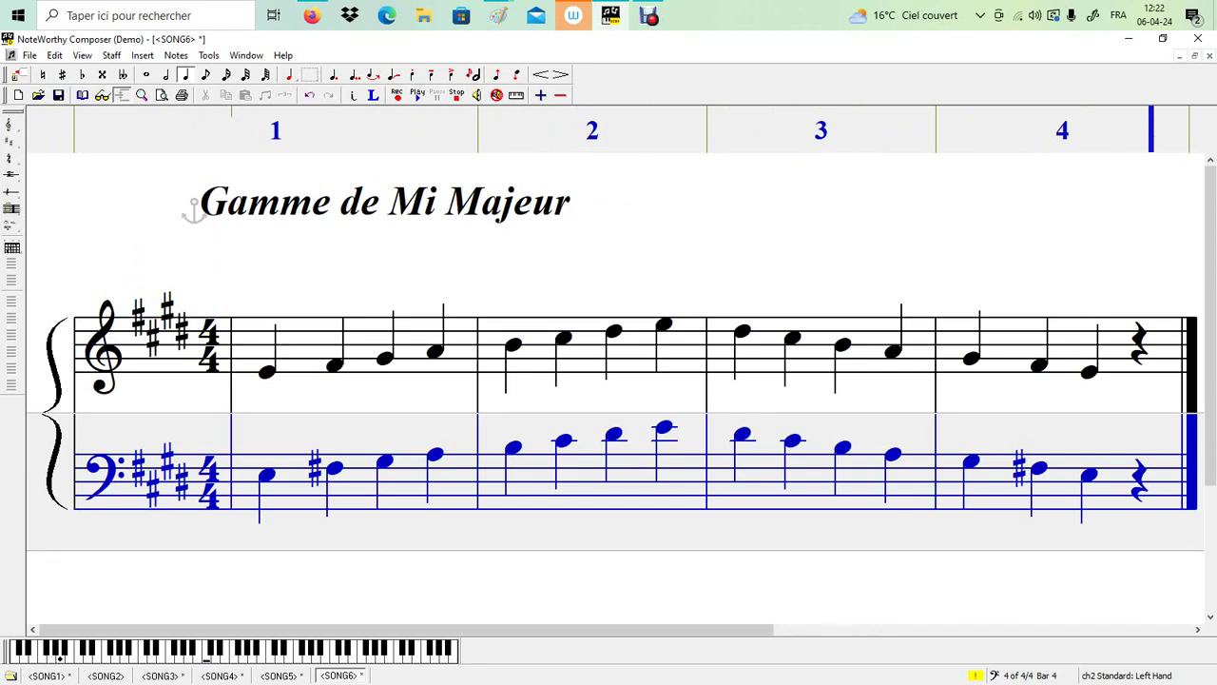
Add a sharp to the do in bar 2 and the do in bar 3 of the bass staff.
left_click_drag(554, 447, 591, 447)
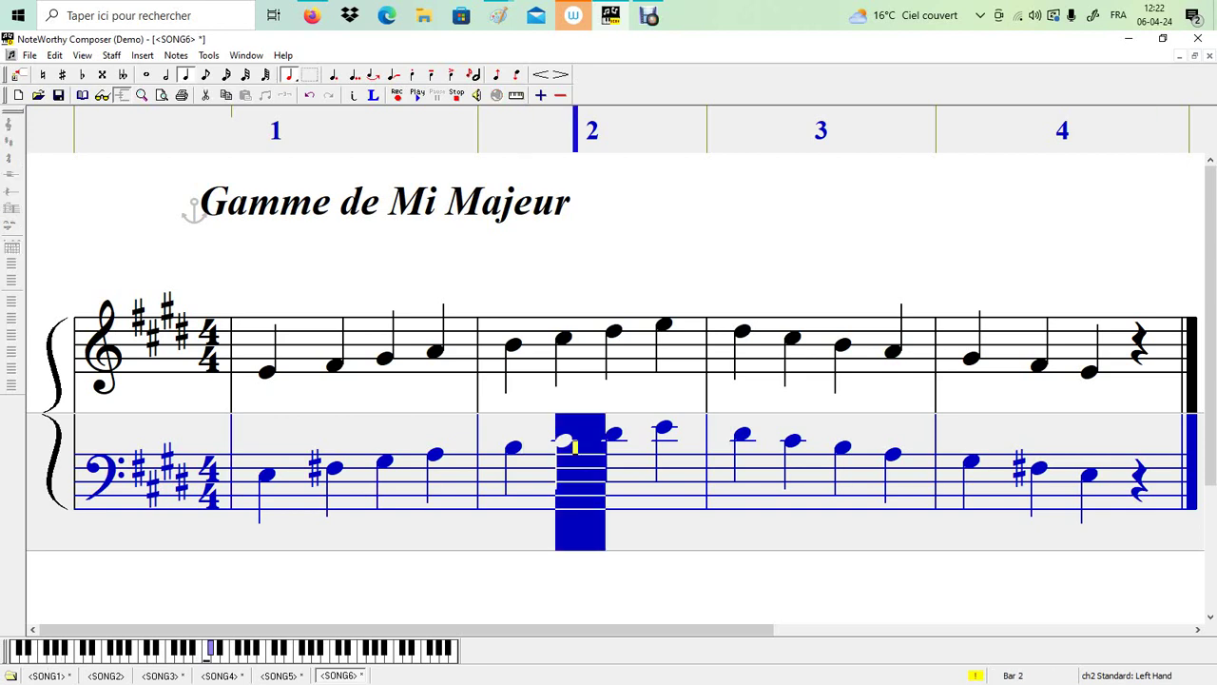
key("plus")
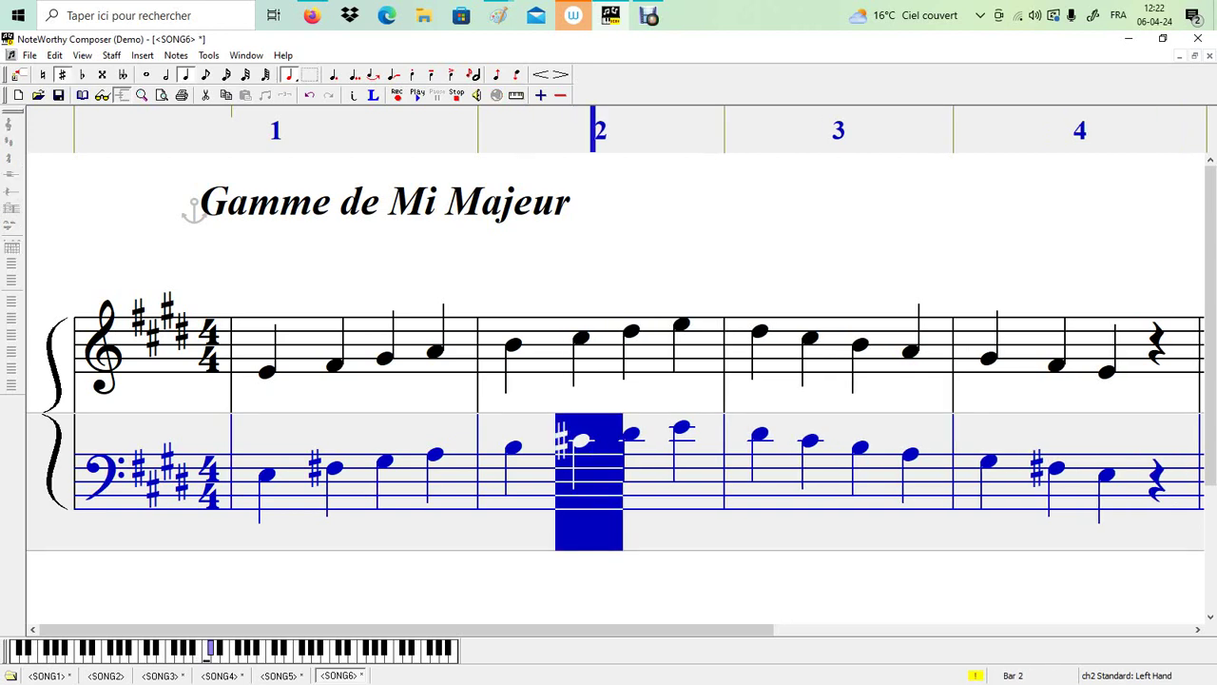
left_click(770, 440)
left_click_drag(770, 440, 821, 447)
key("plus")
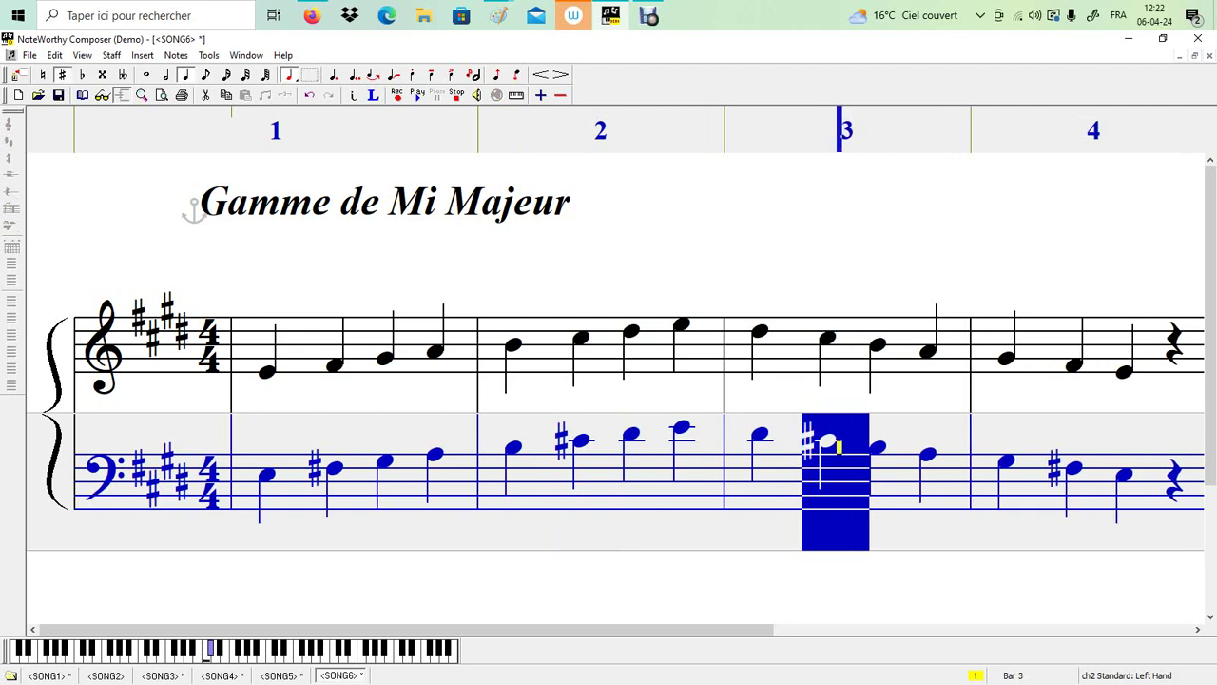
Add a sharp to the sol in bar 1 and the sol in bar 4 of the bass staff.
left_click(345, 461)
key("shift+Right")
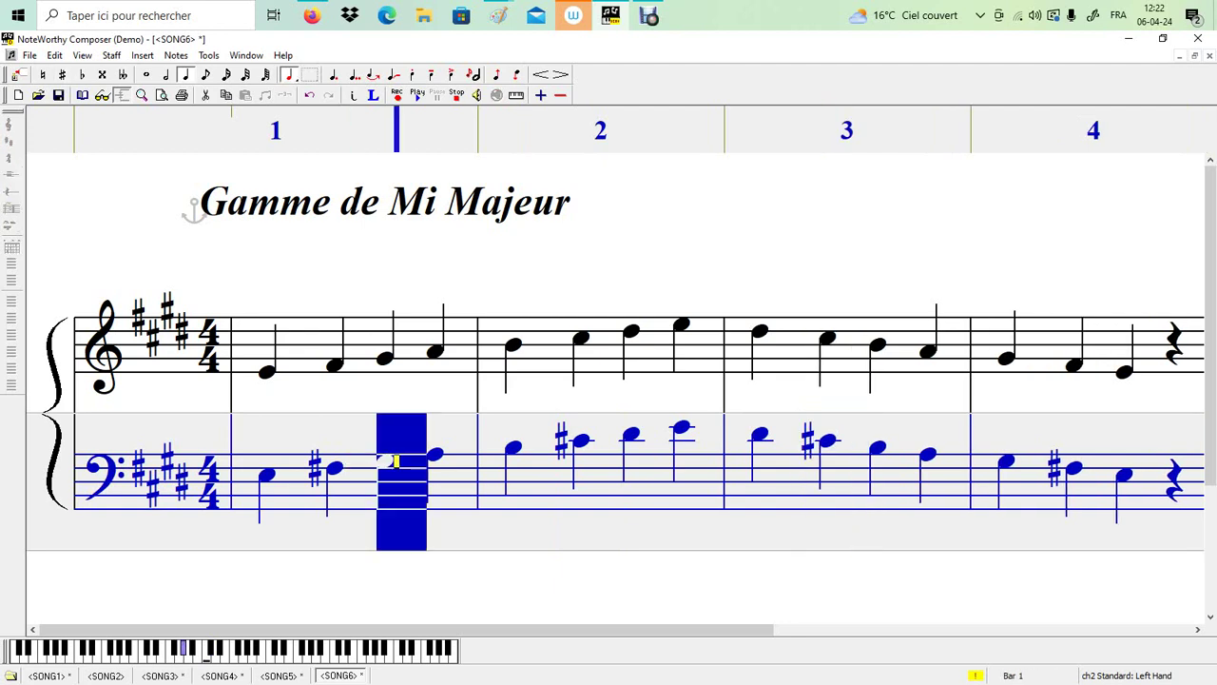
key("plus")
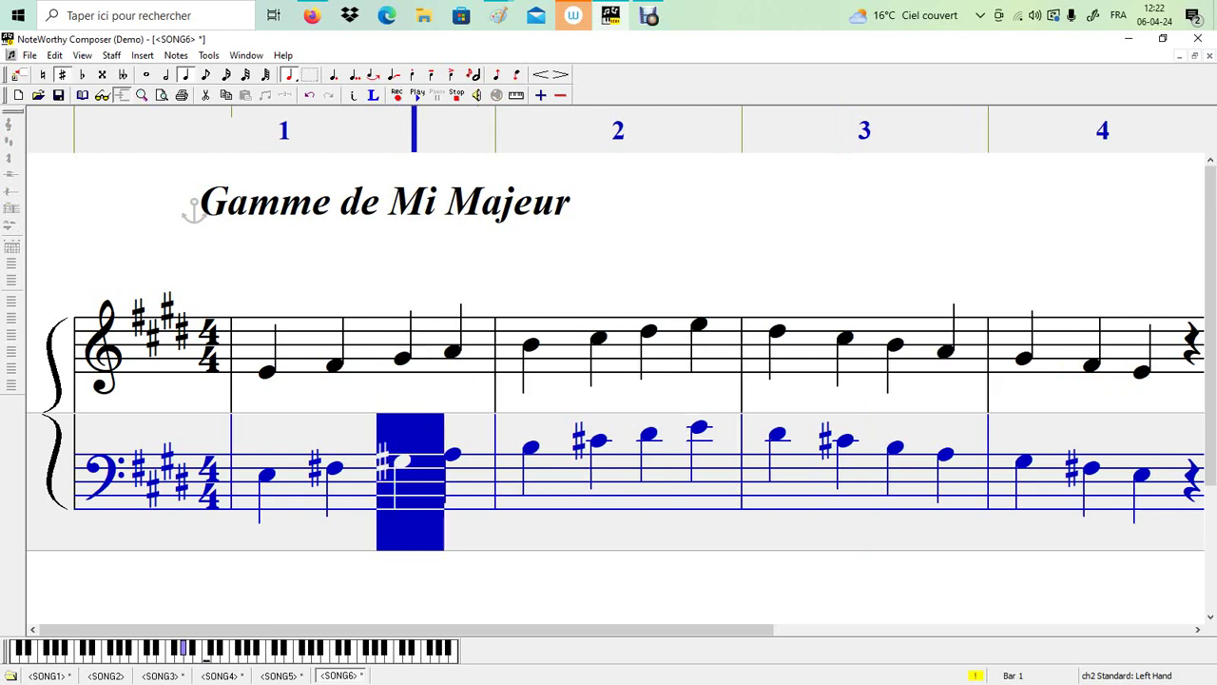
left_click(1016, 461)
key("shift+Right")
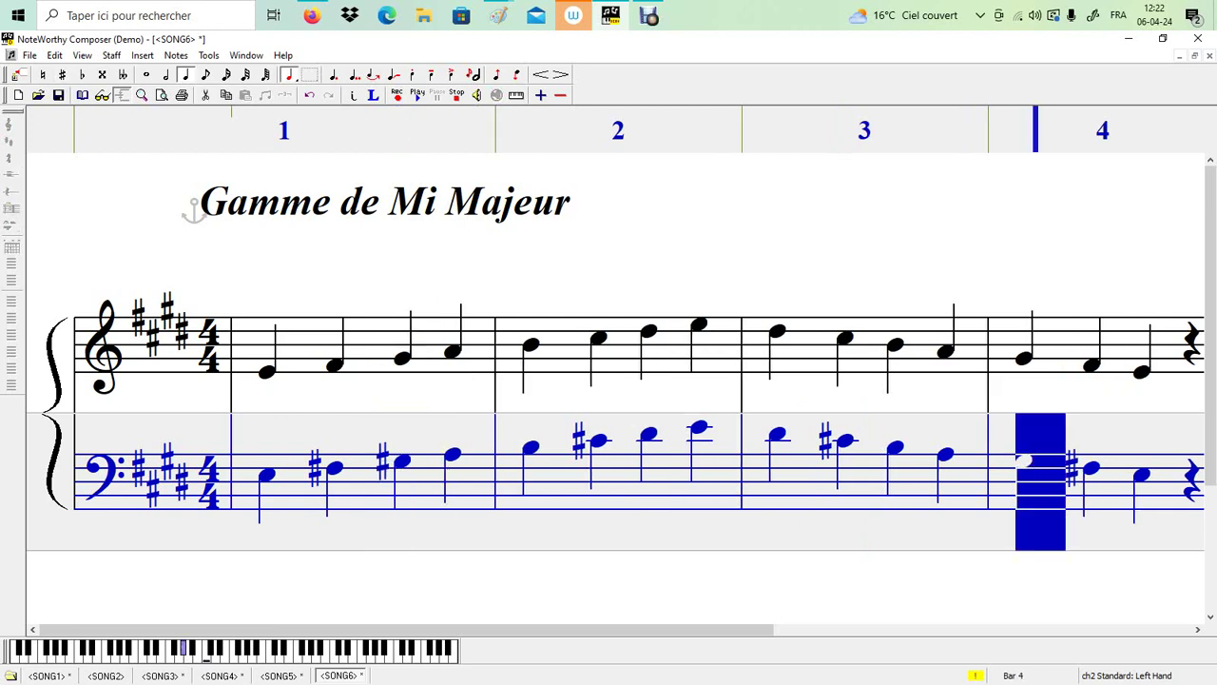
key("plus")
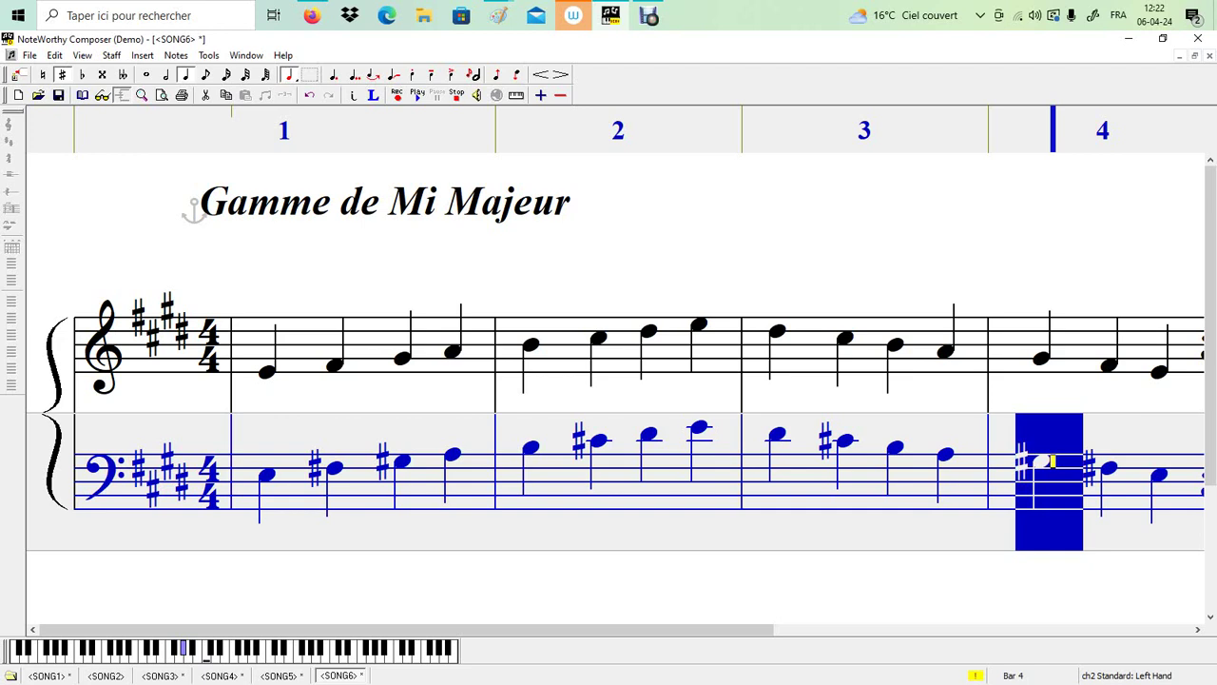
Add a sharp to the re in bar 2 and the re in bar 3 of the bass staff.
left_click(656, 442)
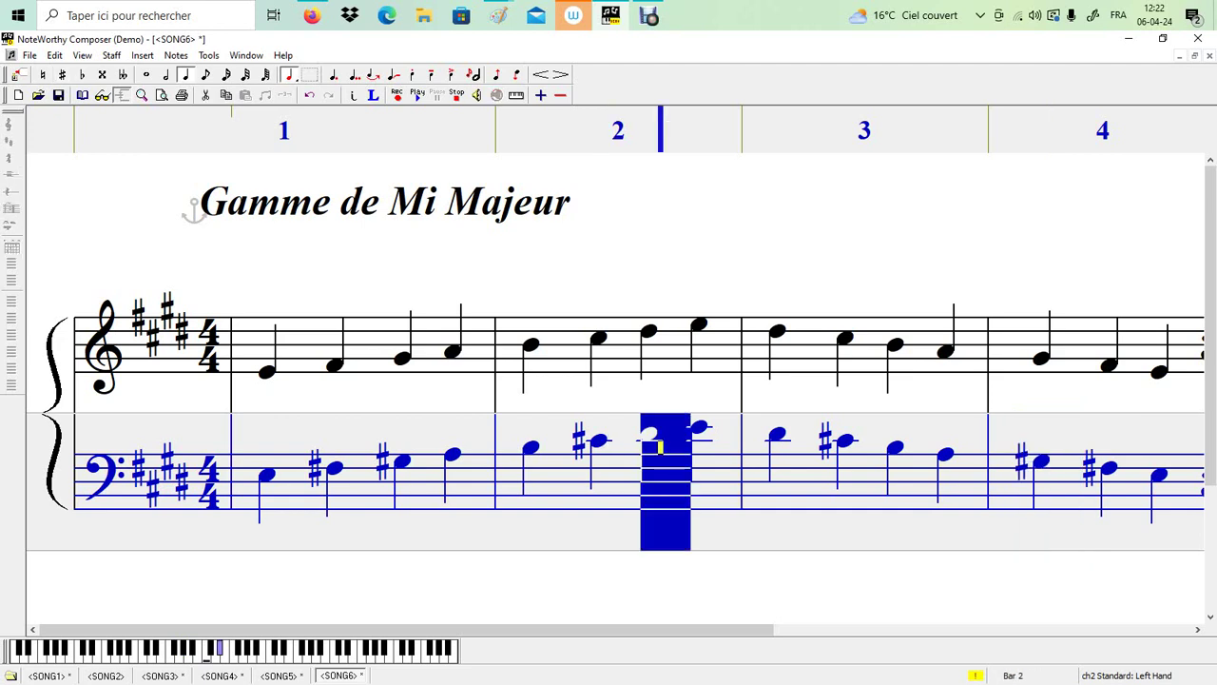
key("plus")
key("Right")
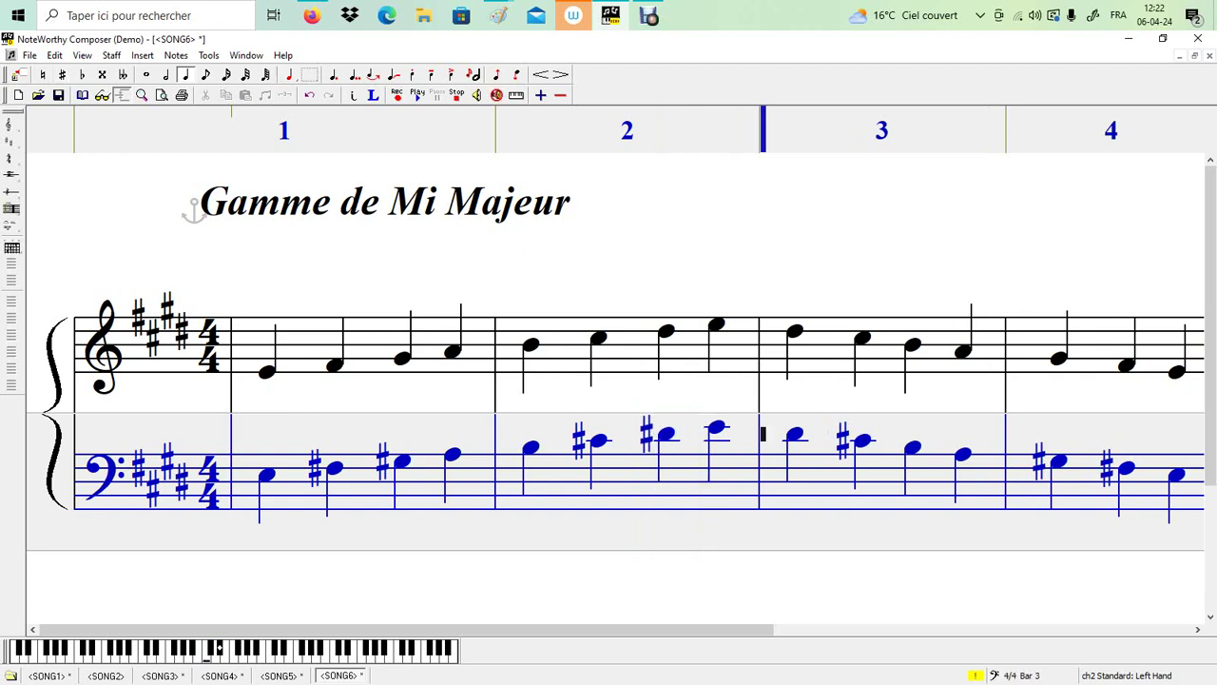
key("shift+Right")
key("plus")
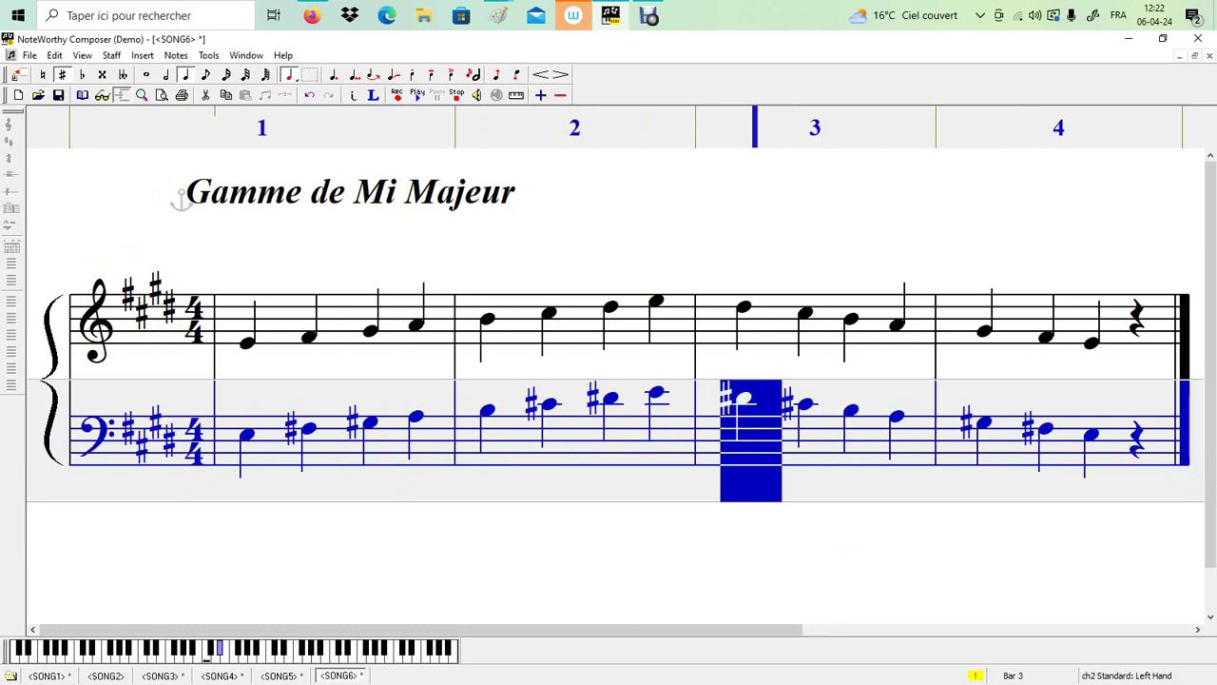
Play back both staves from the start of bar 1, before the first treble note.
left_click(257, 332)
key("Left")
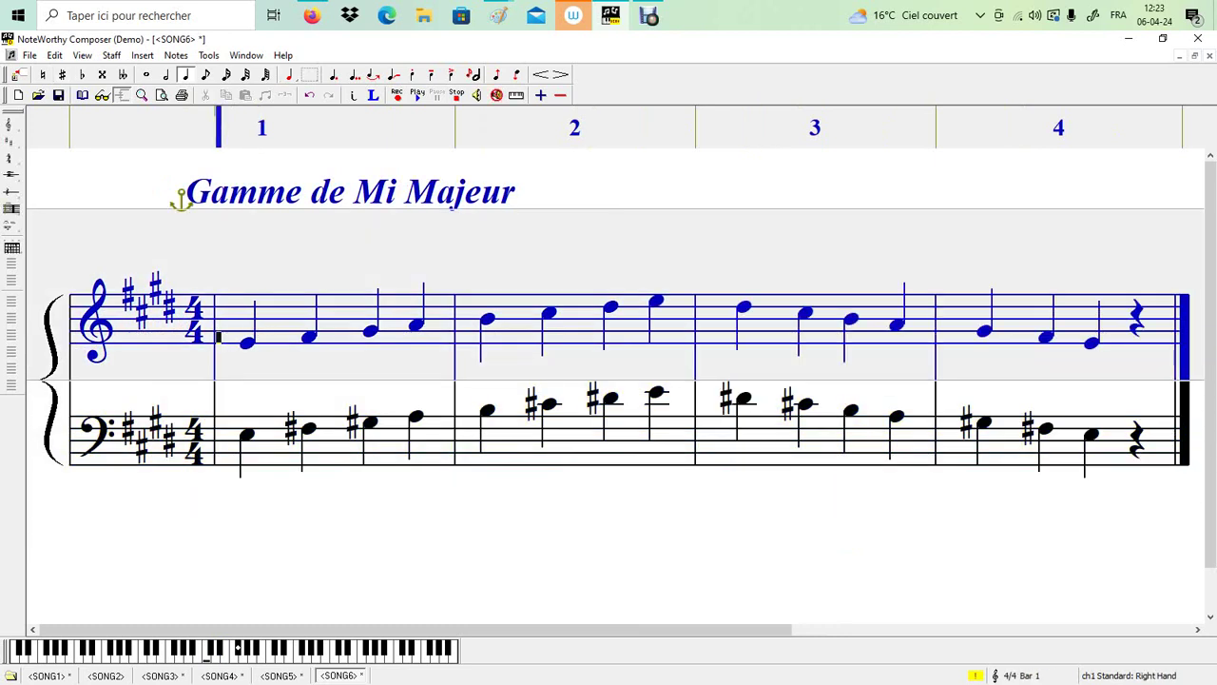
key("Down")
key("space")
key("space")
key("space")
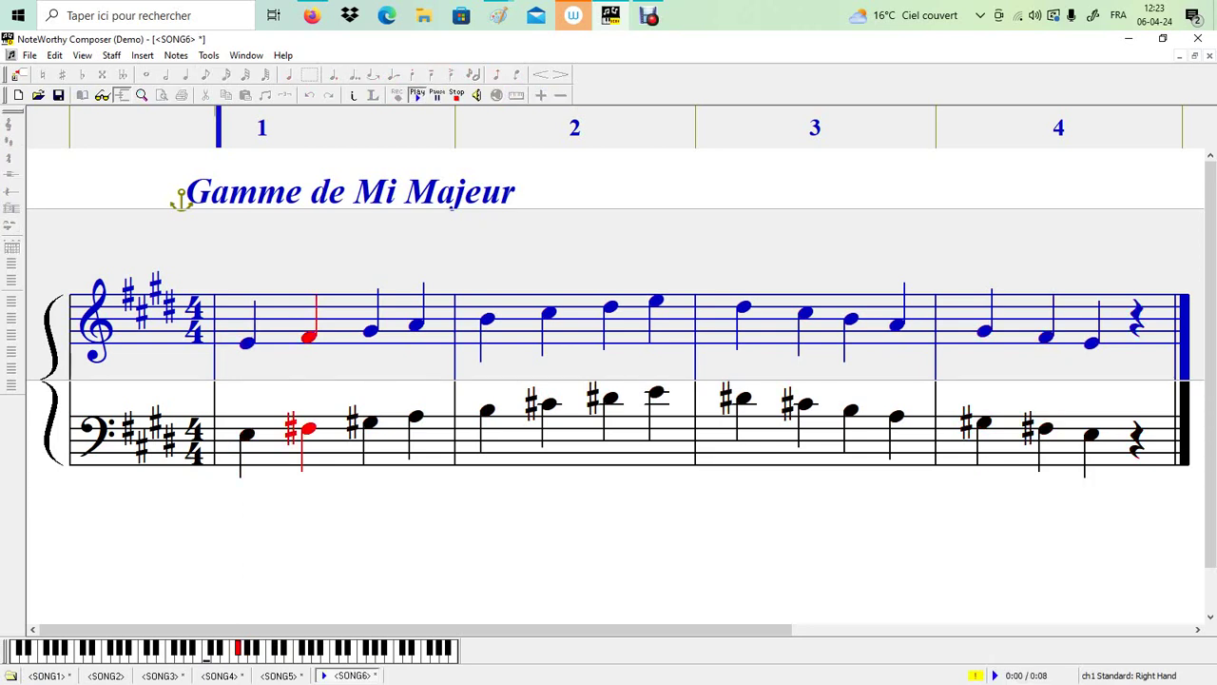